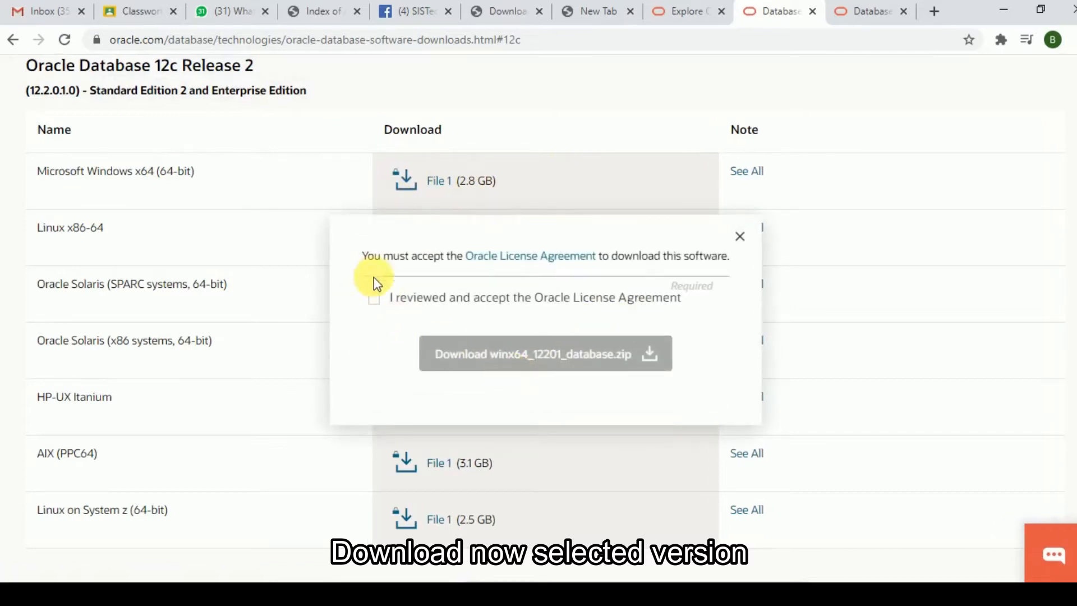
# - Accept the Oracle License Agreement and download winx64_12201_database.zip
pyautogui.click(372, 298)
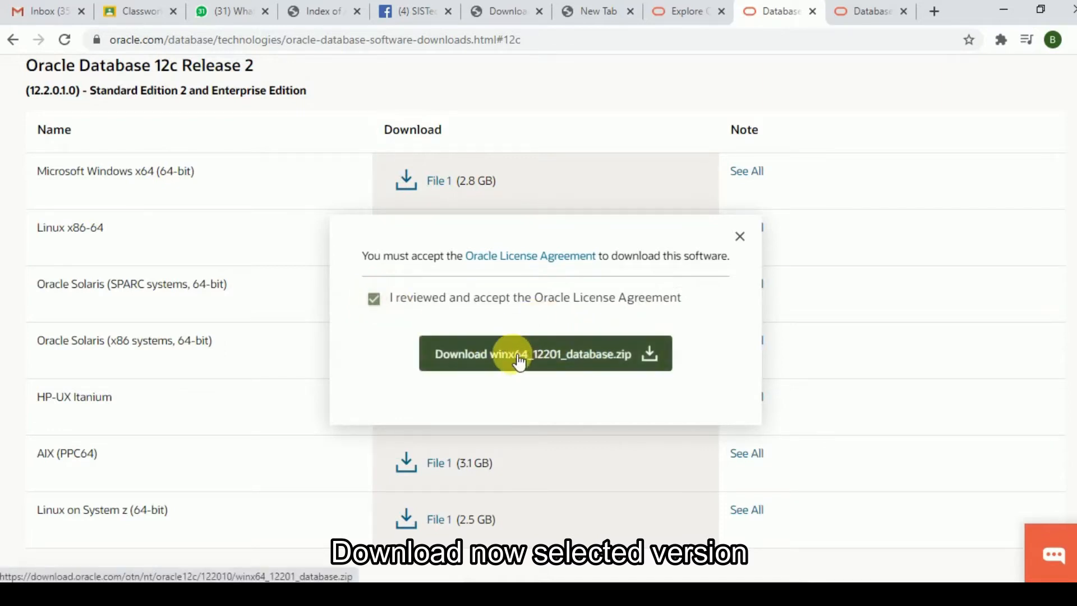
pyautogui.click(517, 362)
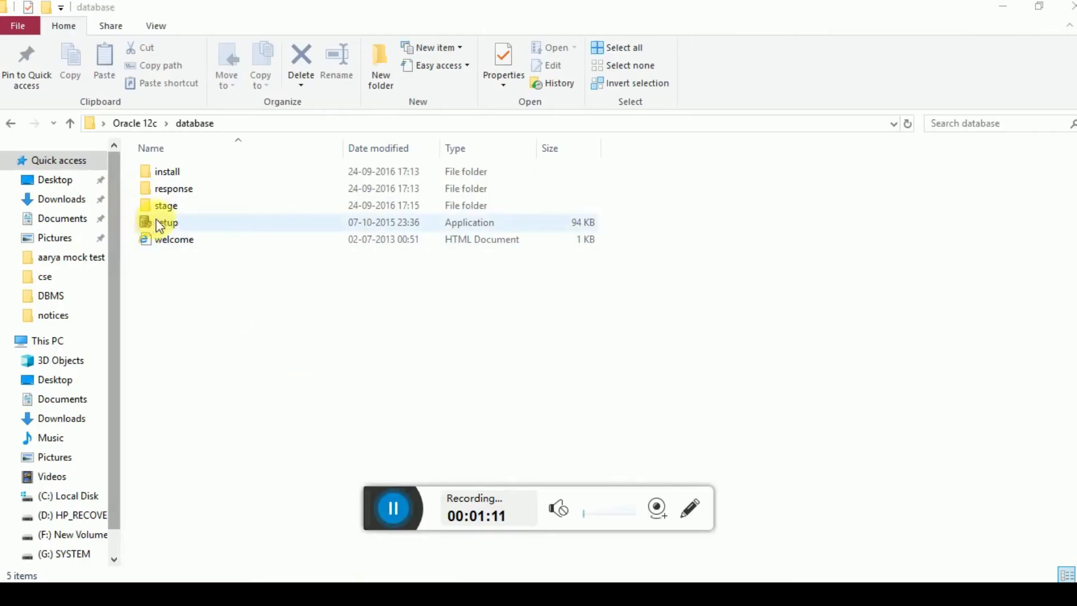
# - Open the database folder inside the Desktop's Oracle 12c folder and run the setup application
pyautogui.click(69, 123)
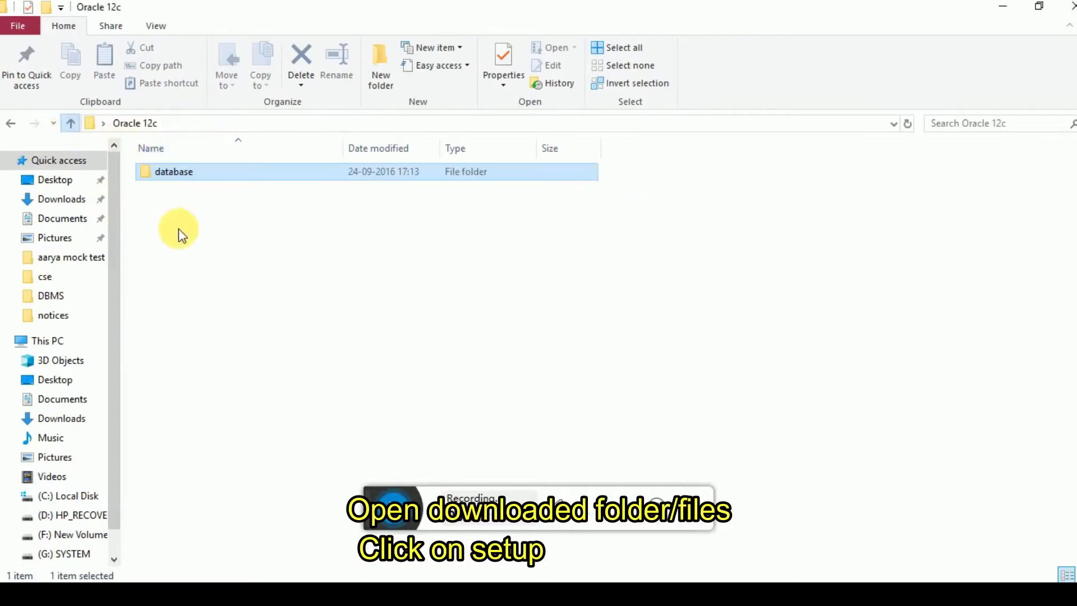
pyautogui.click(68, 123)
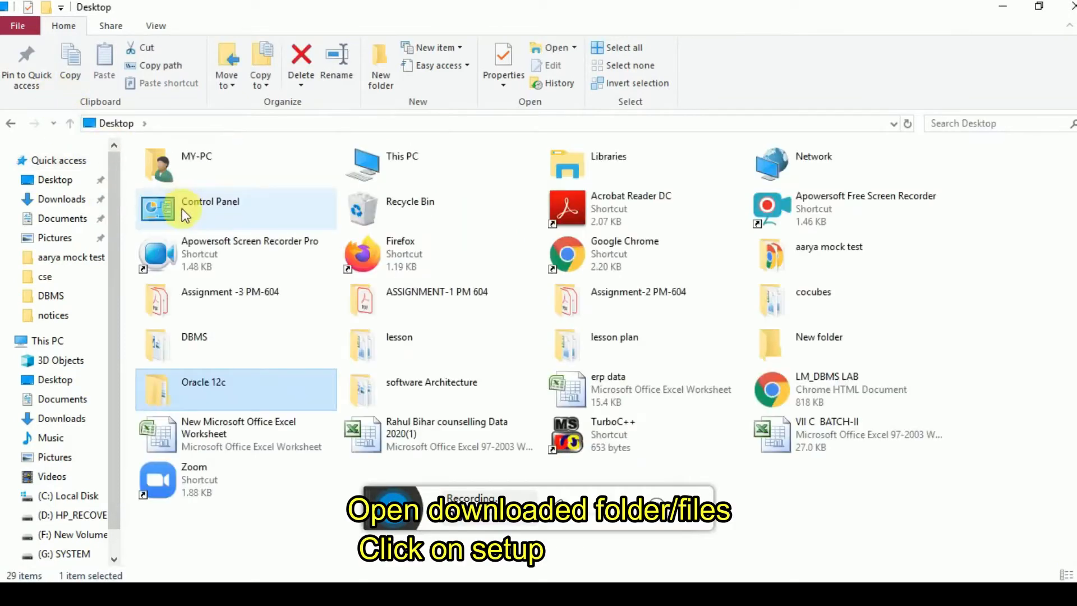
pyautogui.doubleClick(170, 378)
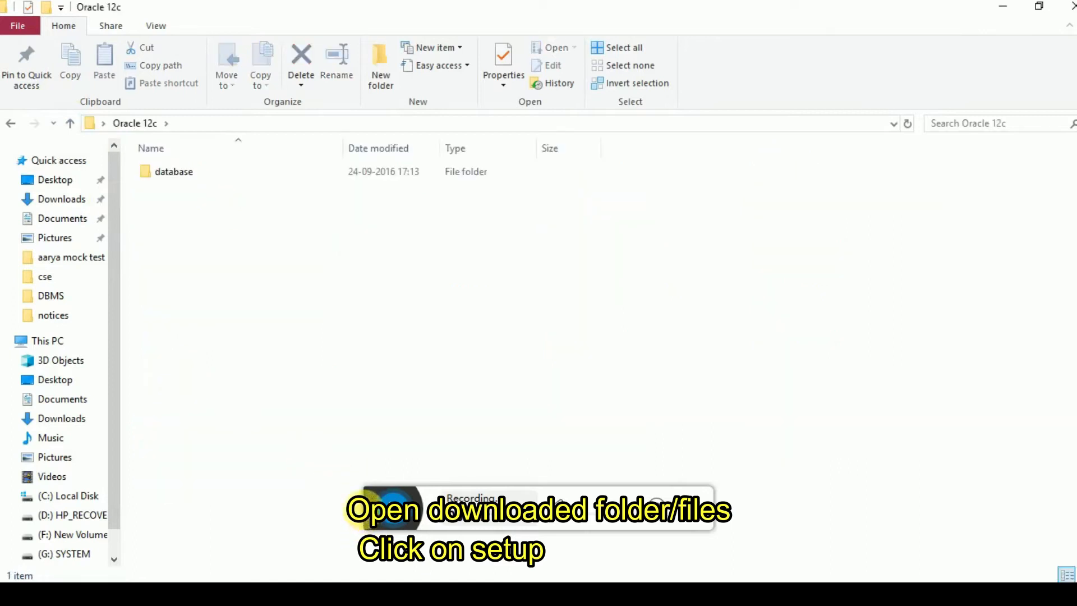
pyautogui.click(391, 508)
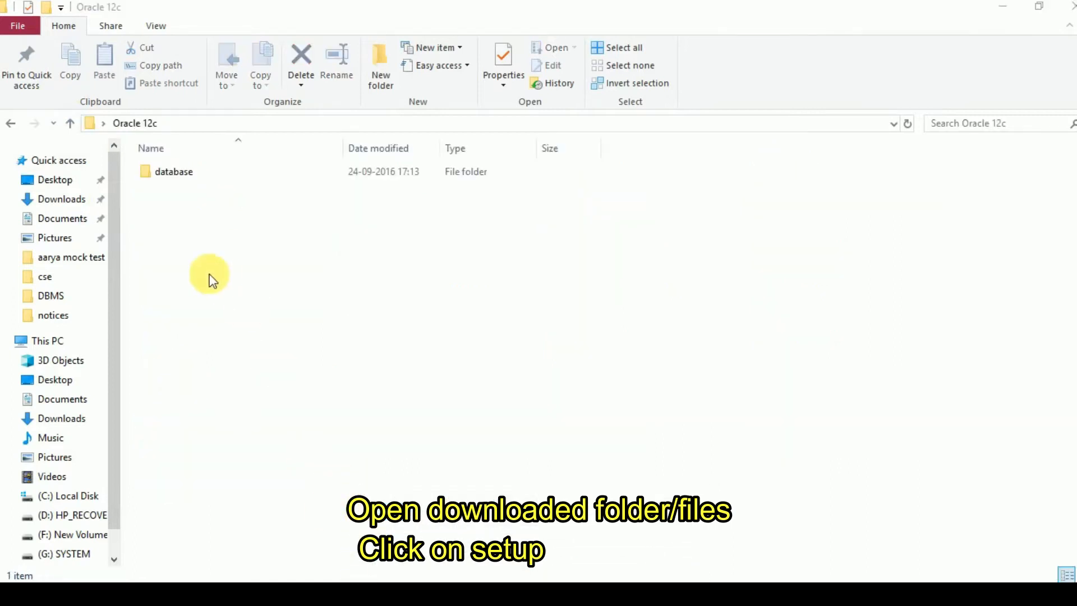
pyautogui.click(170, 176)
pyautogui.doubleClick(170, 176)
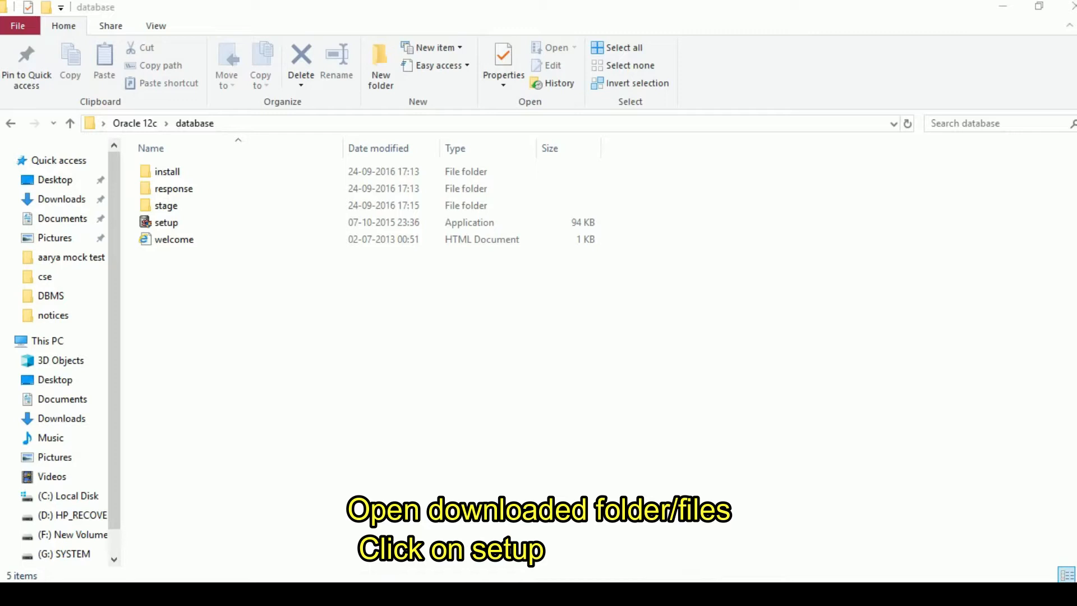
pyautogui.click(164, 219)
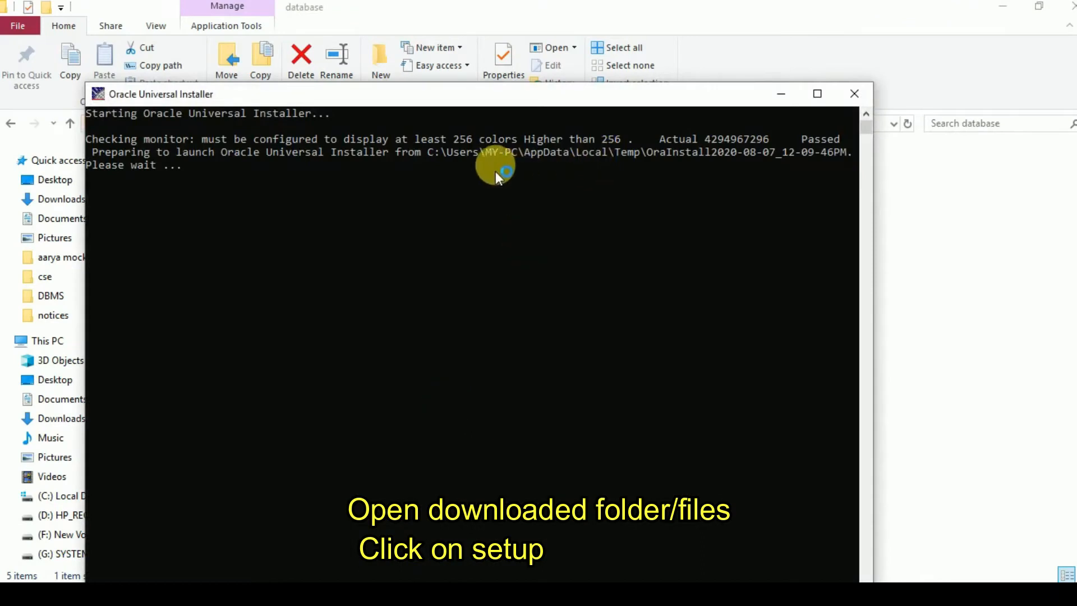
pyautogui.moveTo(516, 103); pyautogui.dragTo(517, 29)
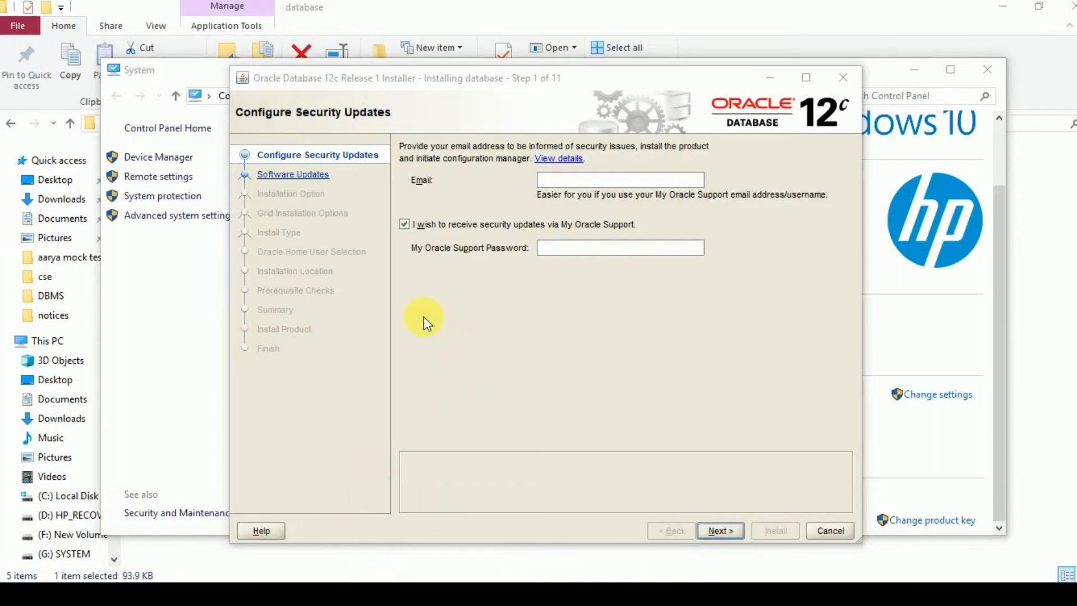
# - Decline security updates via My Oracle Support, proceed without an email address, and skip software updates
pyautogui.click(404, 224)
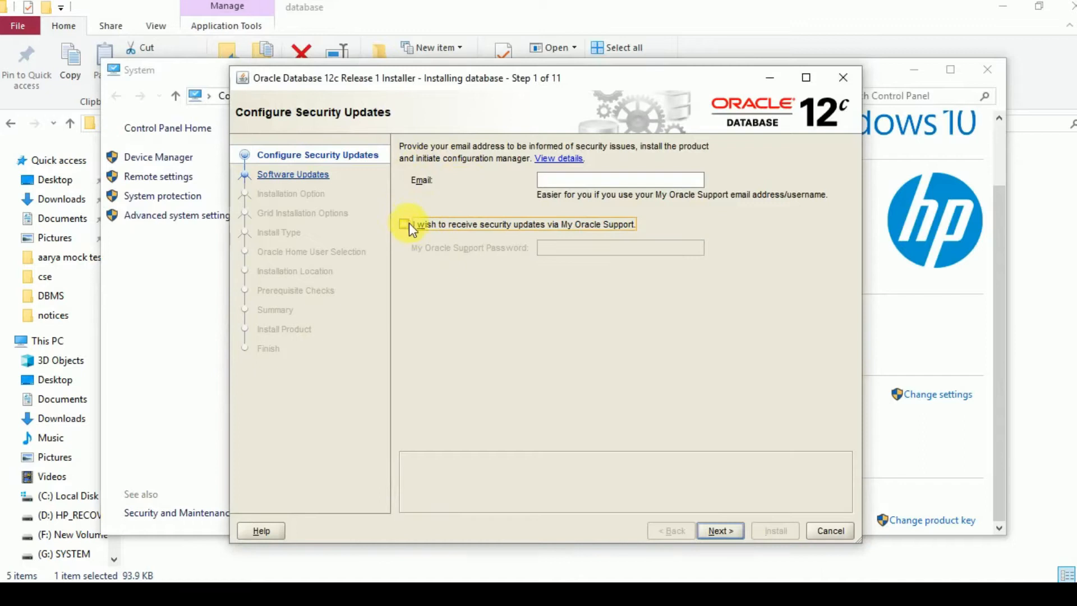
pyautogui.click(720, 530)
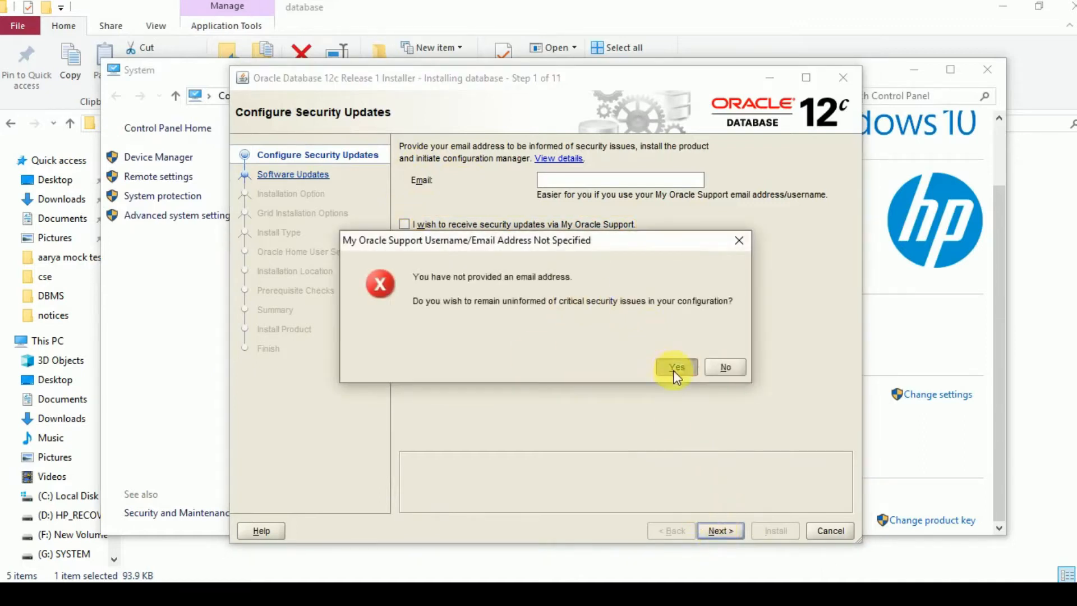
pyautogui.click(676, 368)
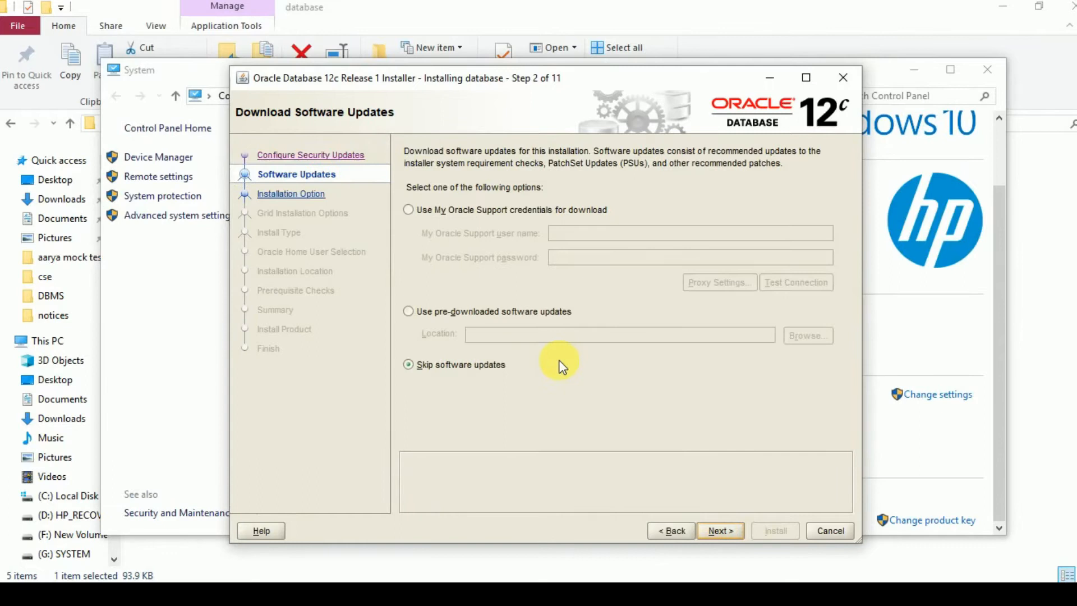
pyautogui.click(444, 366)
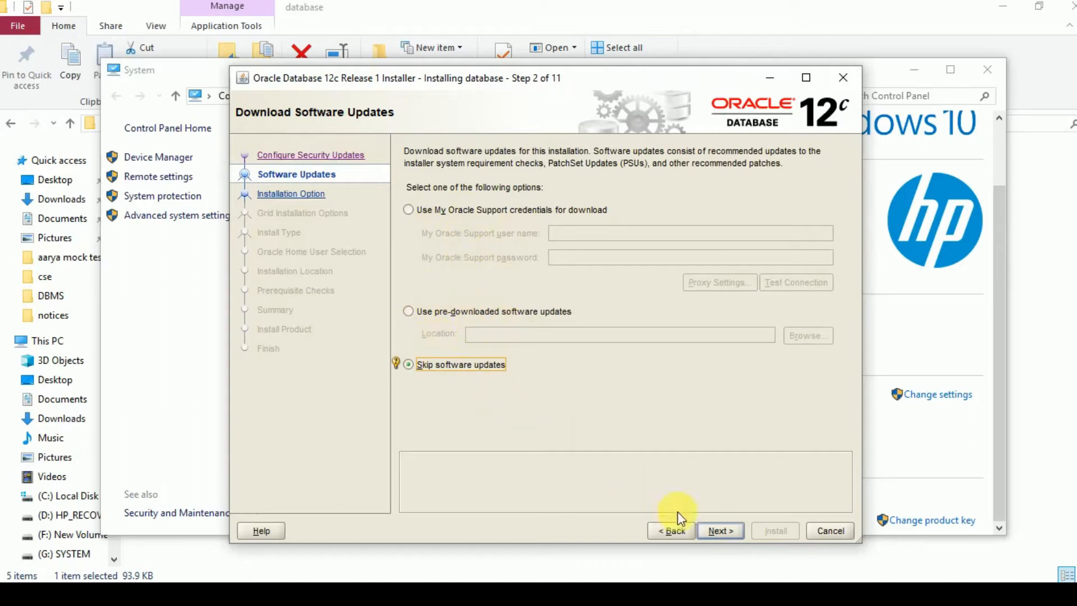
pyautogui.click(718, 532)
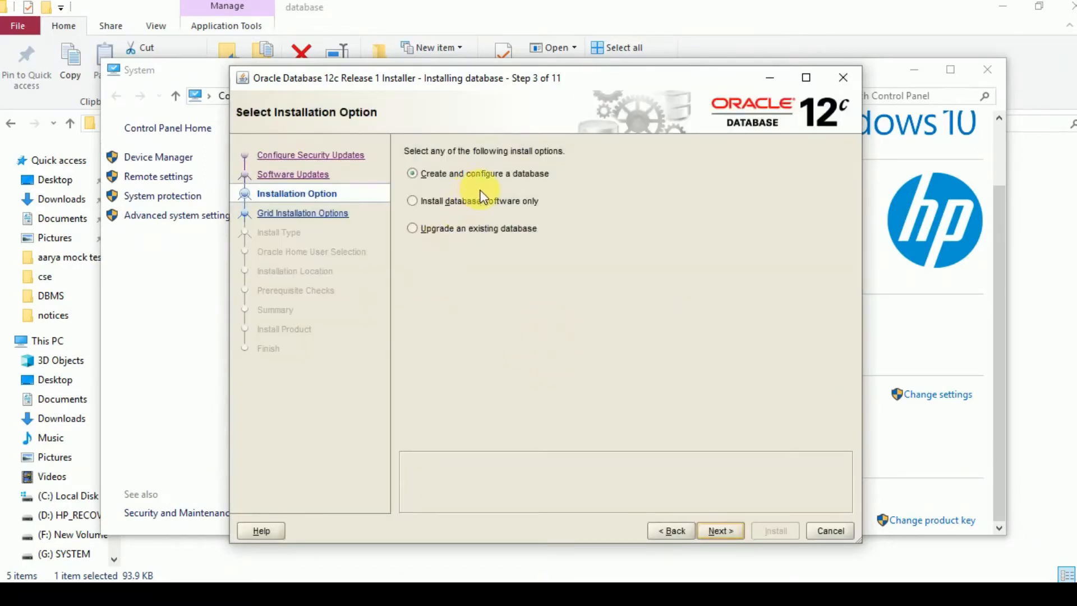
# - Choose to create and configure a database, and accept Desktop class as the system class
pyautogui.click(414, 174)
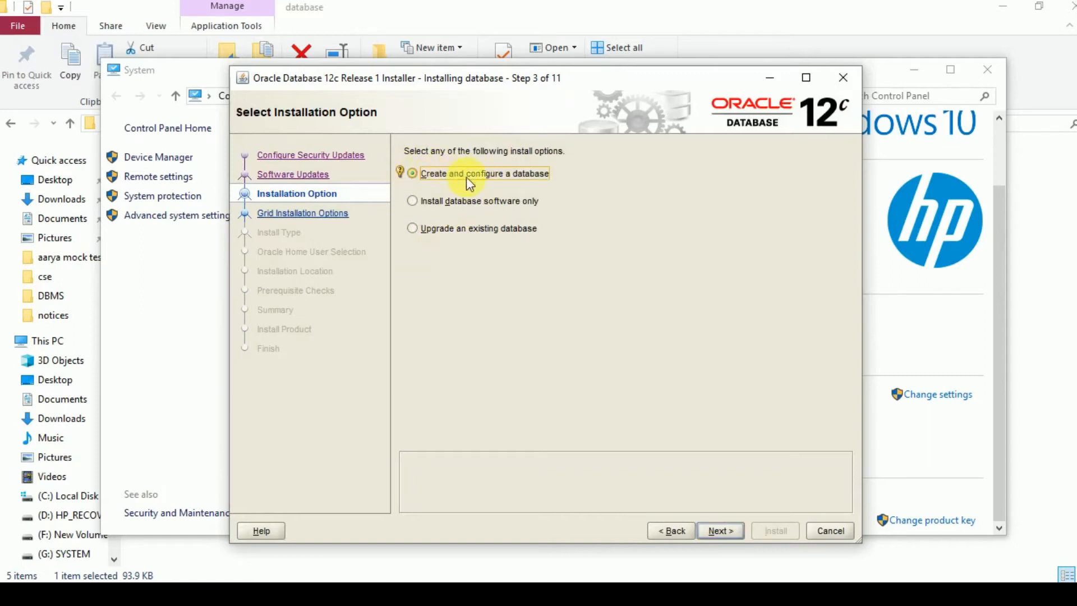
pyautogui.moveTo(401, 171)
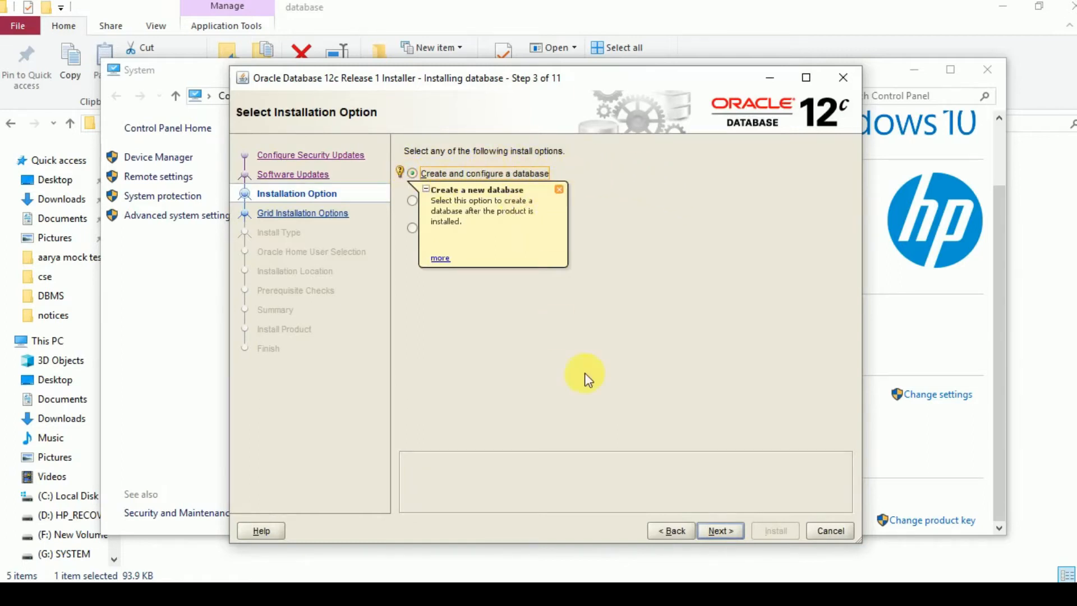
pyautogui.click(719, 530)
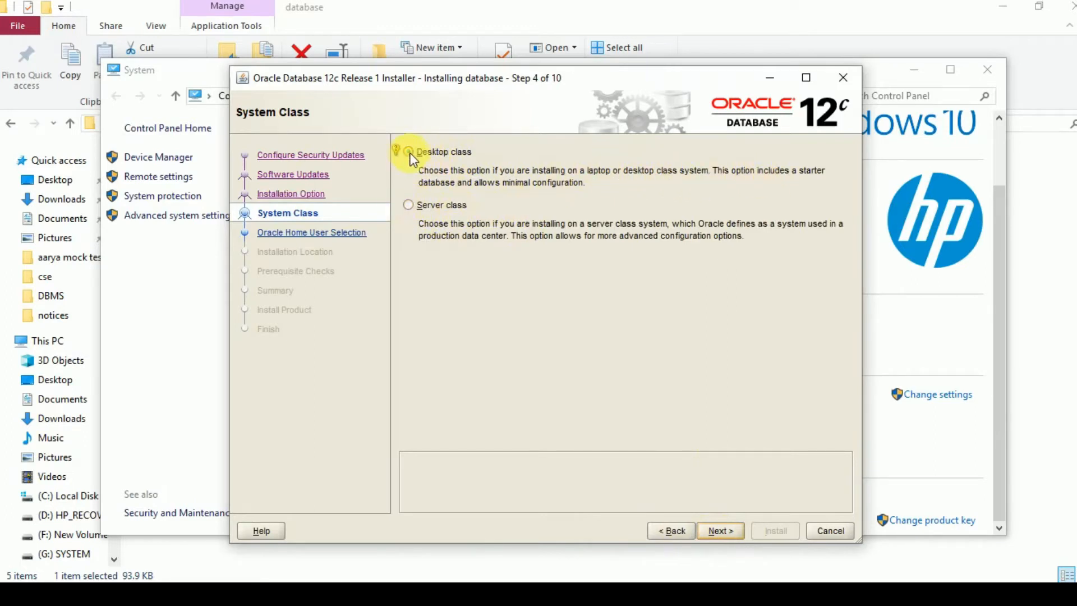
pyautogui.click(720, 531)
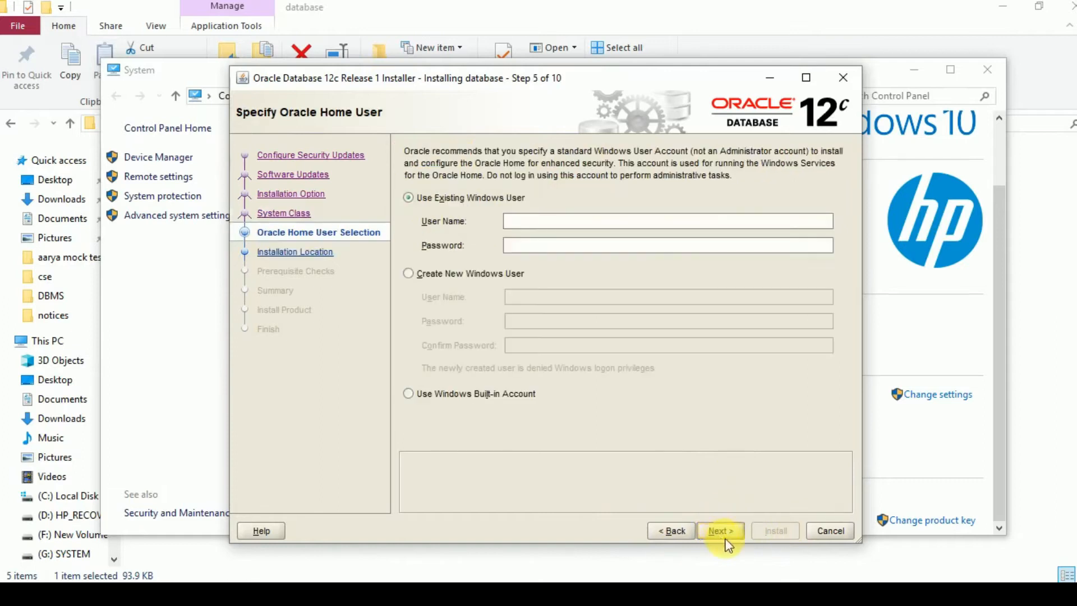
pyautogui.click(531, 225)
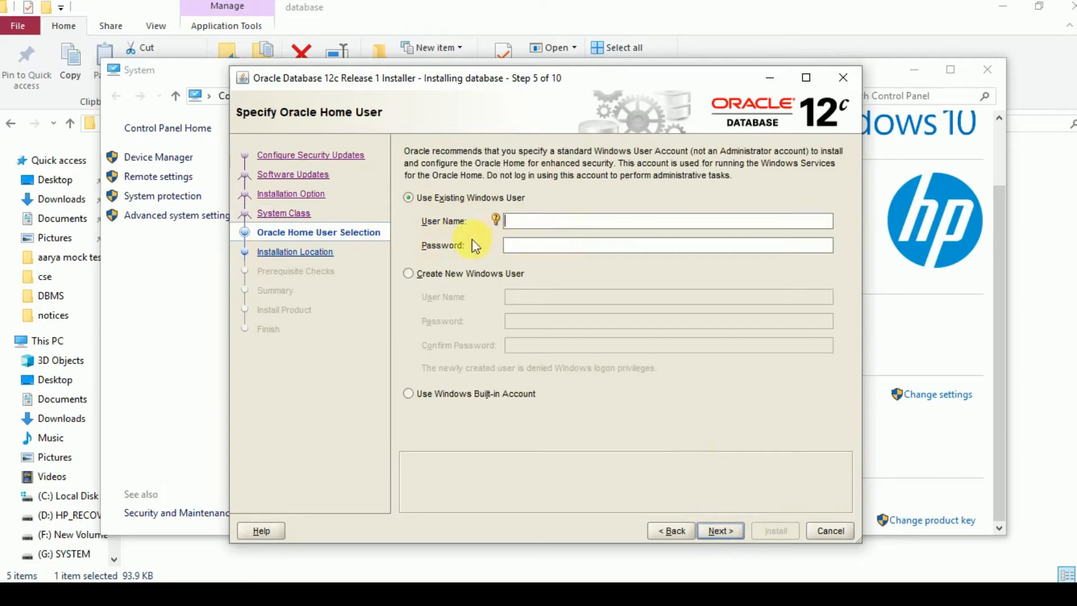
pyautogui.click(524, 245)
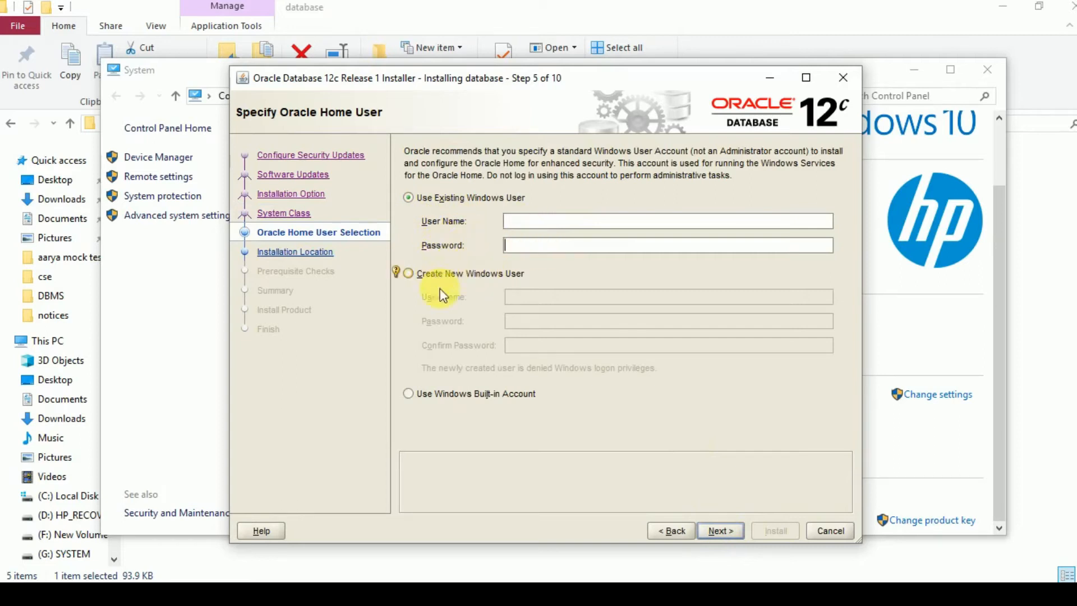
pyautogui.click(443, 273)
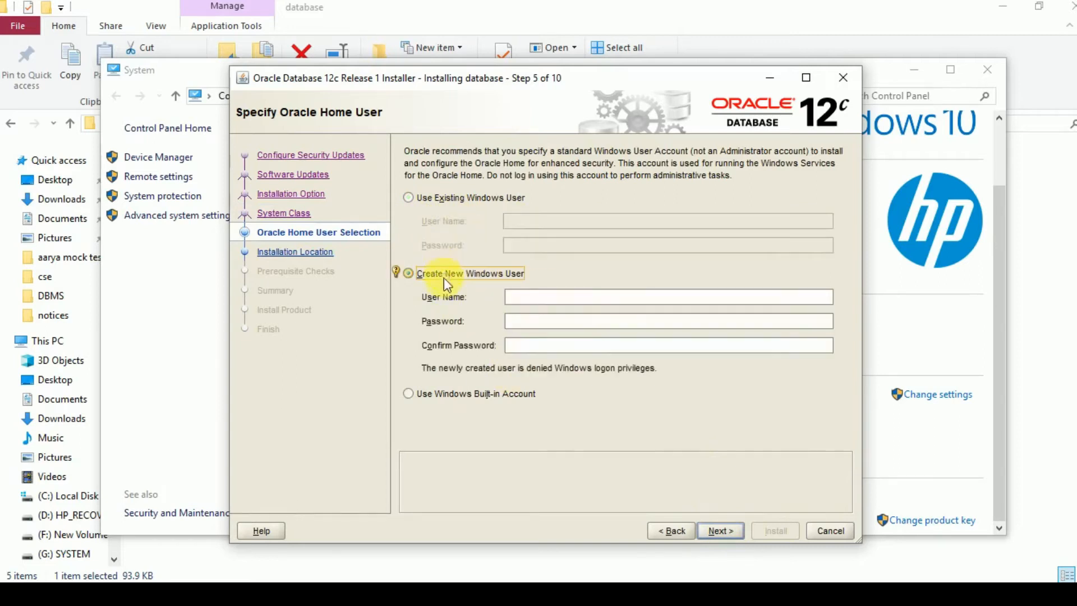
pyautogui.click(411, 394)
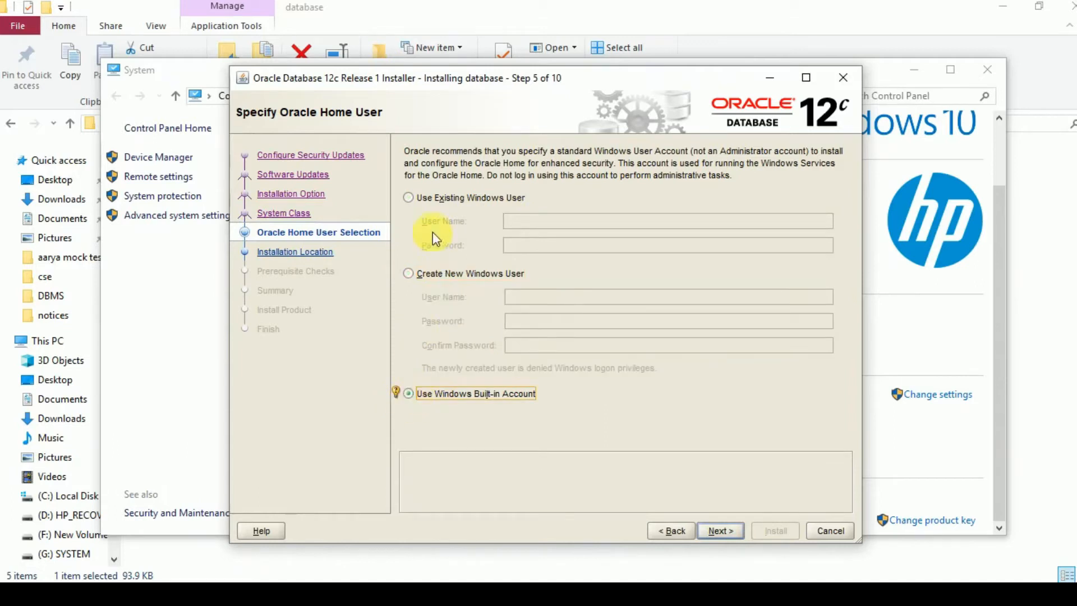
pyautogui.click(435, 274)
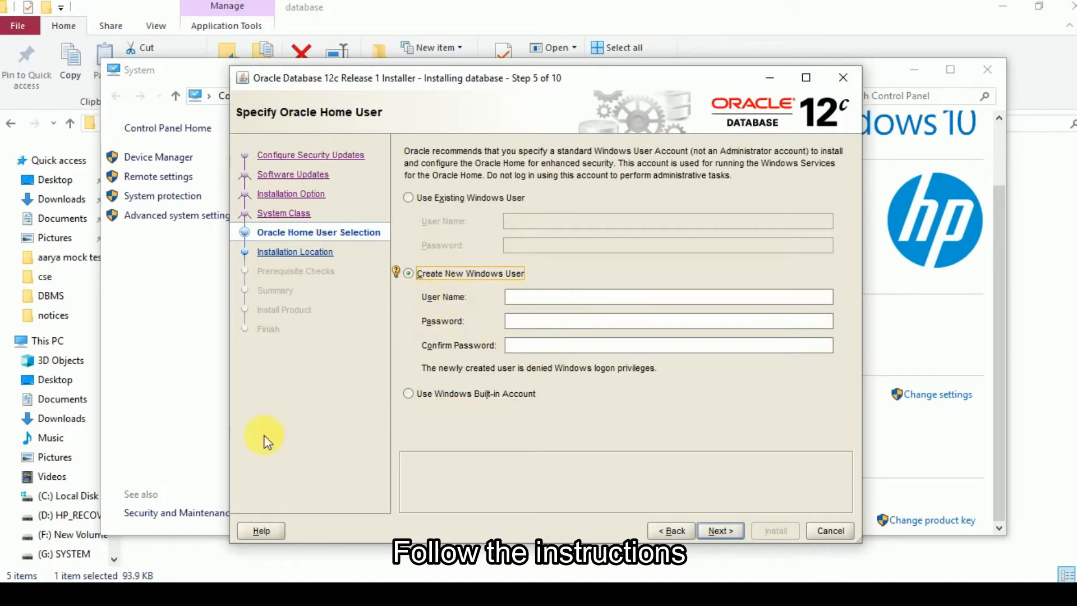
pyautogui.click(15, 595)
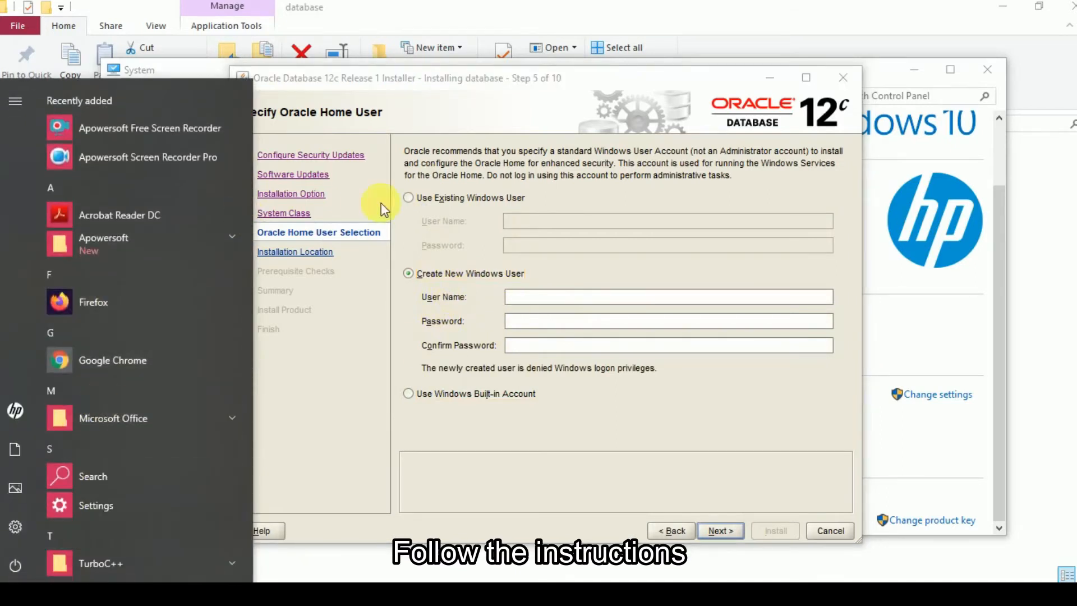
pyautogui.click(537, 303)
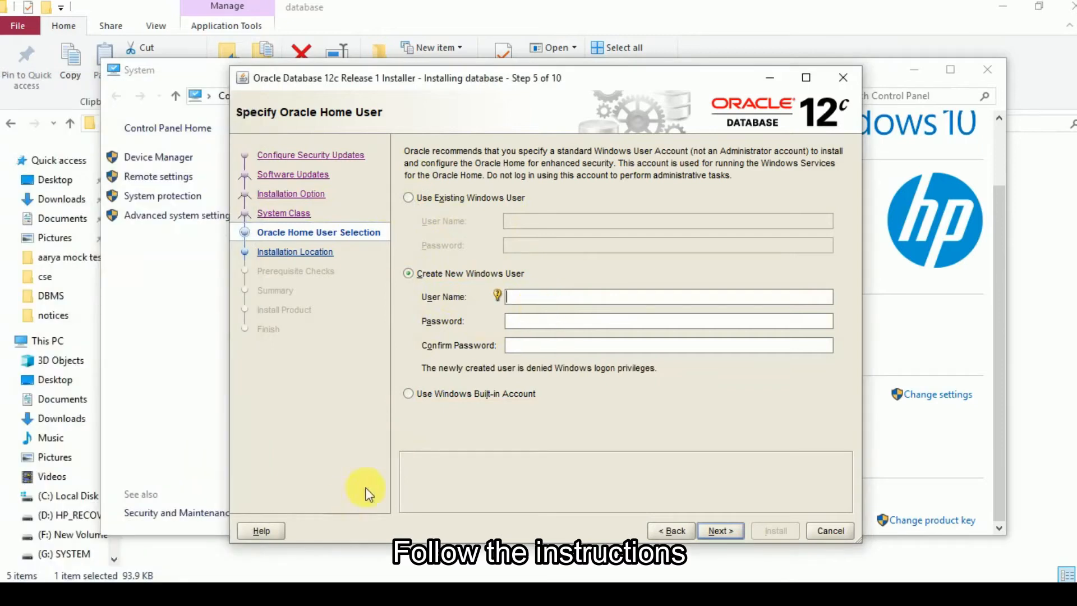
# - Choose the Windows Built-in Account as the Oracle Home user and confirm continuing with it
pyautogui.click(408, 394)
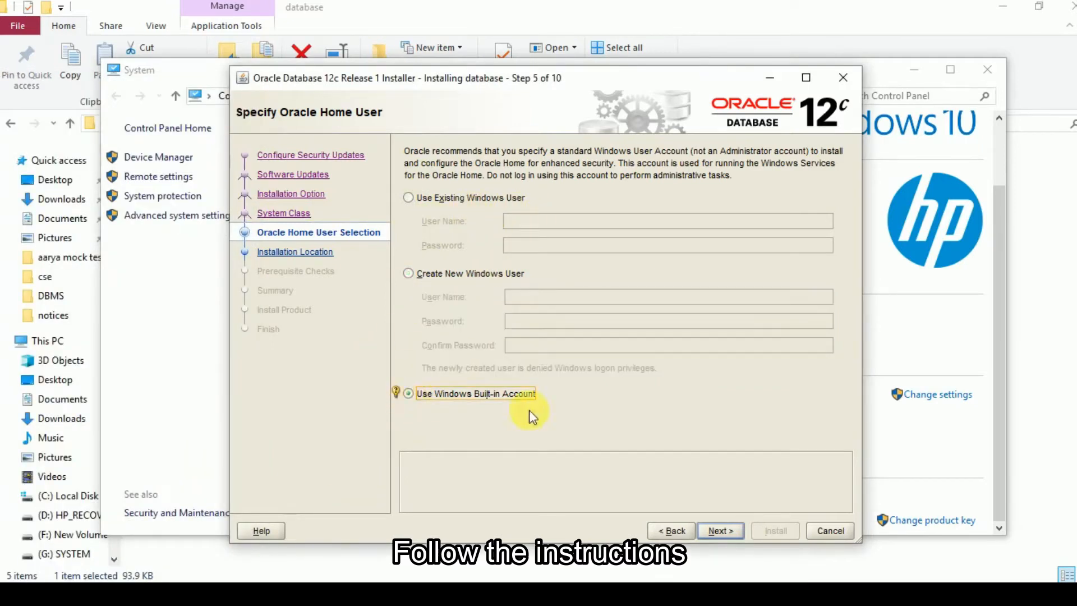
pyautogui.click(721, 531)
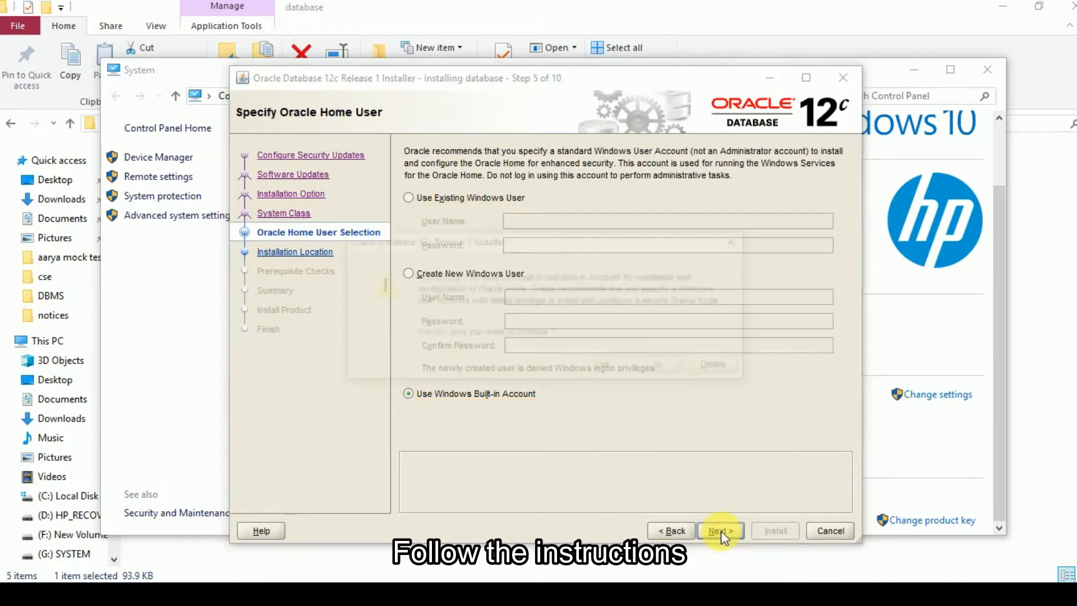
pyautogui.click(601, 366)
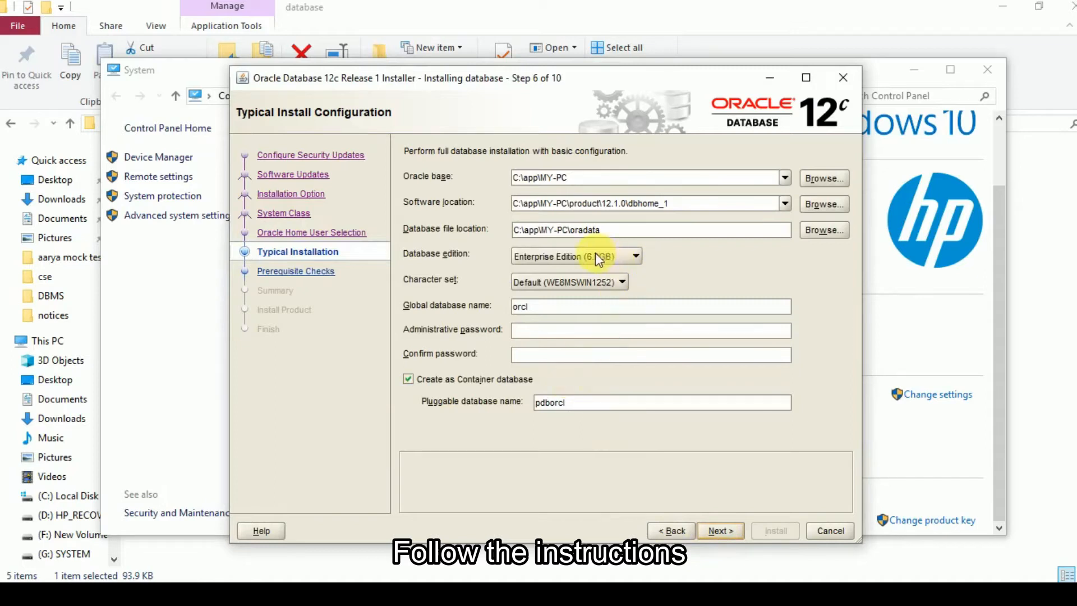
# - Select Enterprise Edition (6.0GB) as the database edition for the typical installation
pyautogui.click(613, 260)
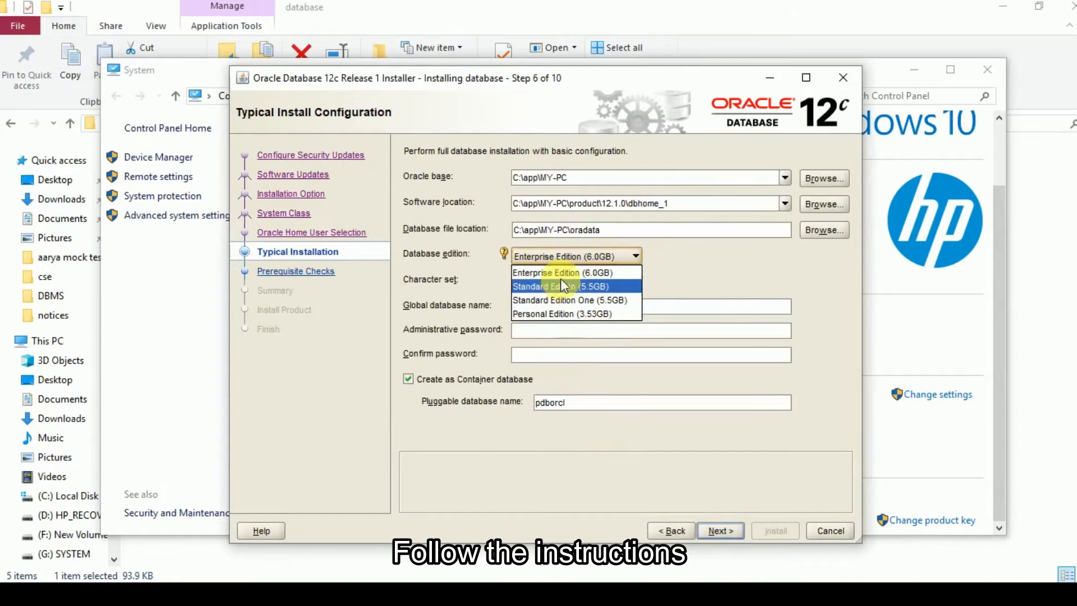
pyautogui.click(542, 272)
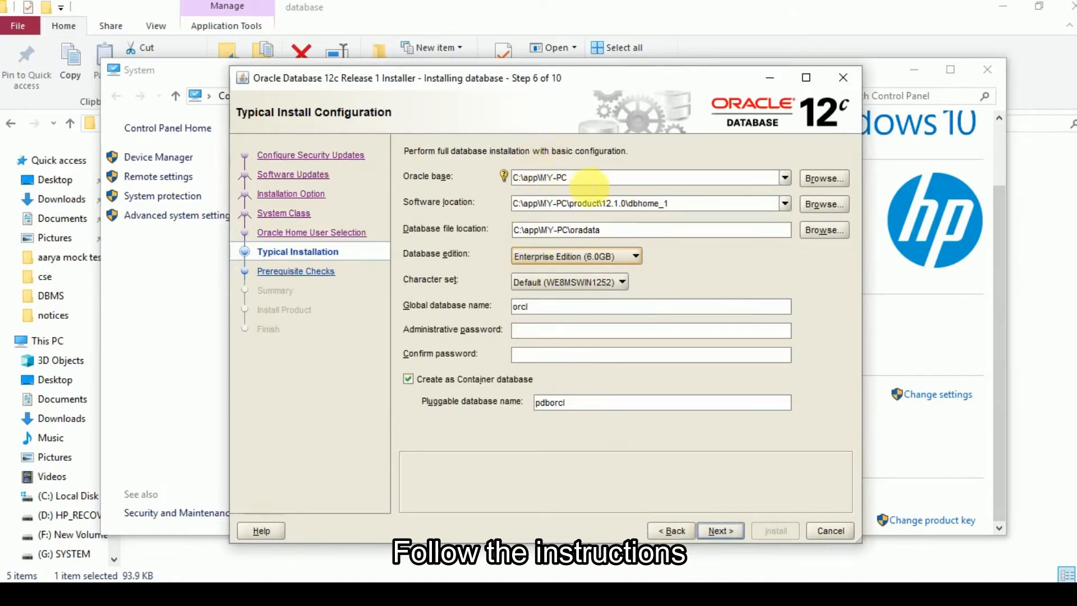
pyautogui.click(571, 266)
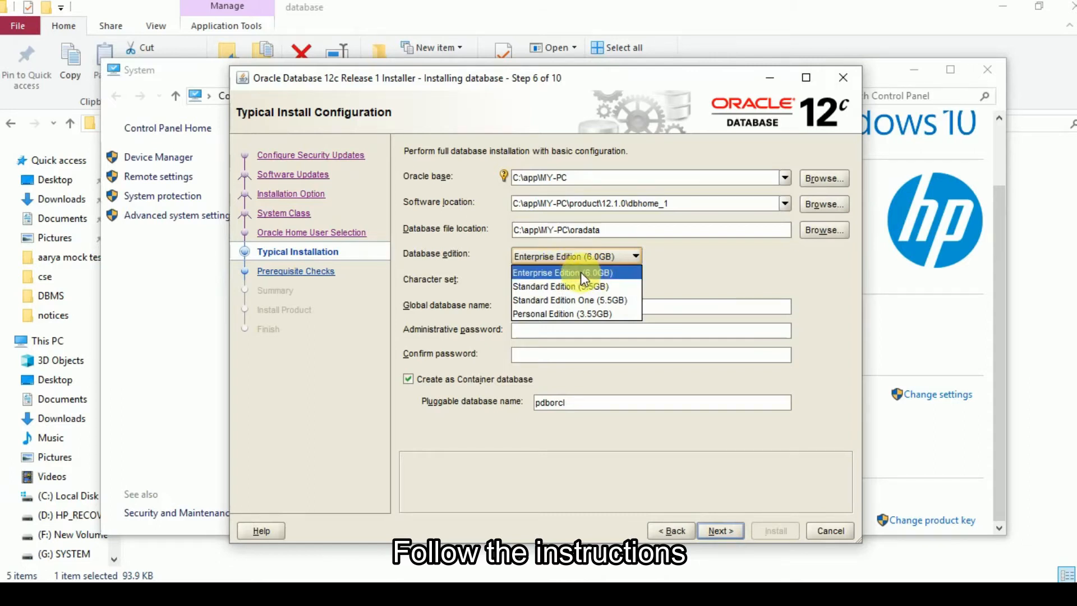
pyautogui.click(581, 271)
# - Replace the last folder of the Oracle base path so that it reads C:\app\Oracle
pyautogui.click(575, 178)
pyautogui.moveTo(575, 178); pyautogui.dragTo(553, 179)
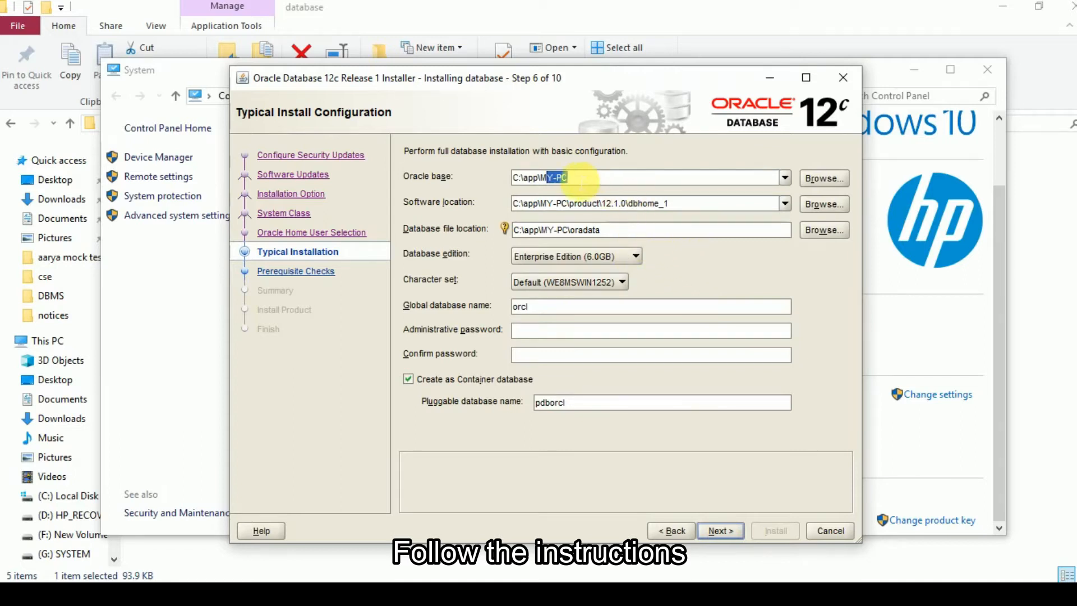
pyautogui.click(568, 177)
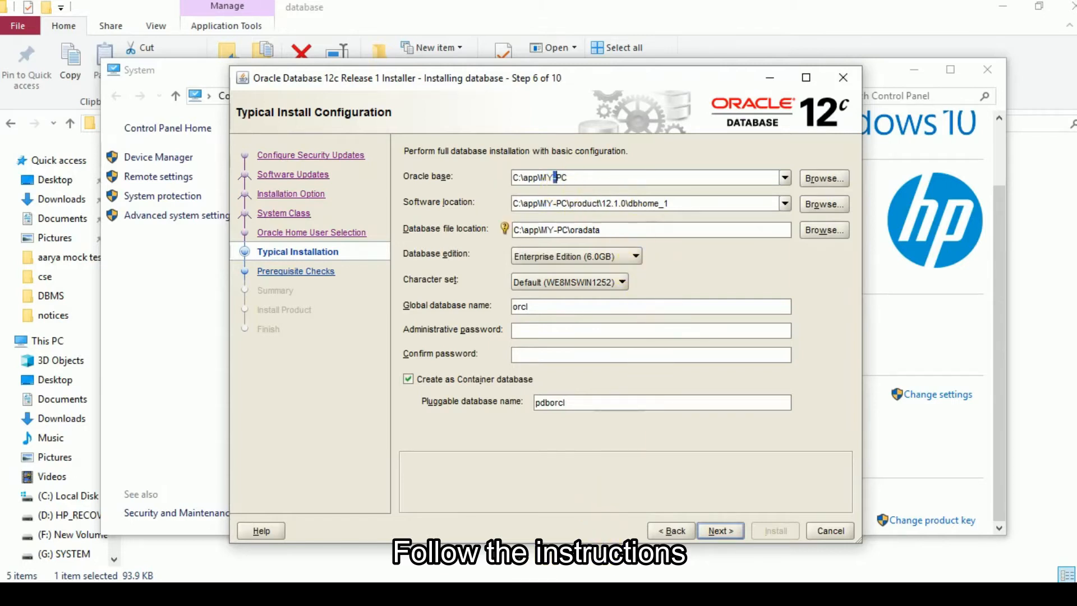
pyautogui.doubleClick(563, 178)
pyautogui.moveTo(565, 178); pyautogui.dragTo(552, 177)
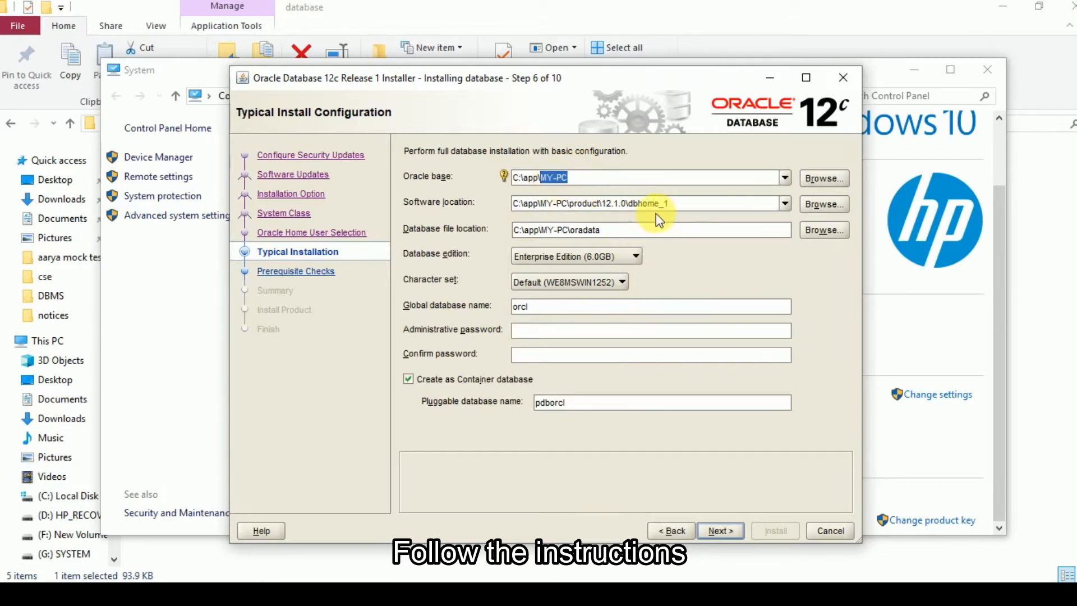
pyautogui.press('BackSpace')
pyautogui.write('Oracle')
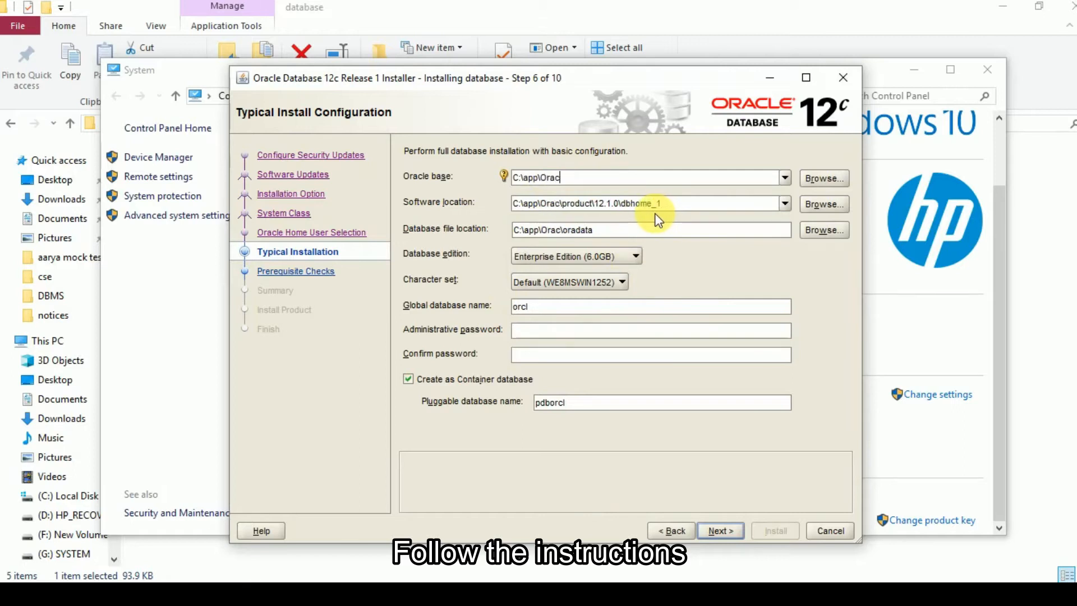
# - Correct the last folder of the Oracle base path to lowercase so that it reads C:\app\oracle
pyautogui.press('BackSpace')
pyautogui.press('BackSpace')
pyautogui.press('BackSpace')
pyautogui.press('BackSpace')
pyautogui.press('BackSpace')
pyautogui.press('BackSpace')
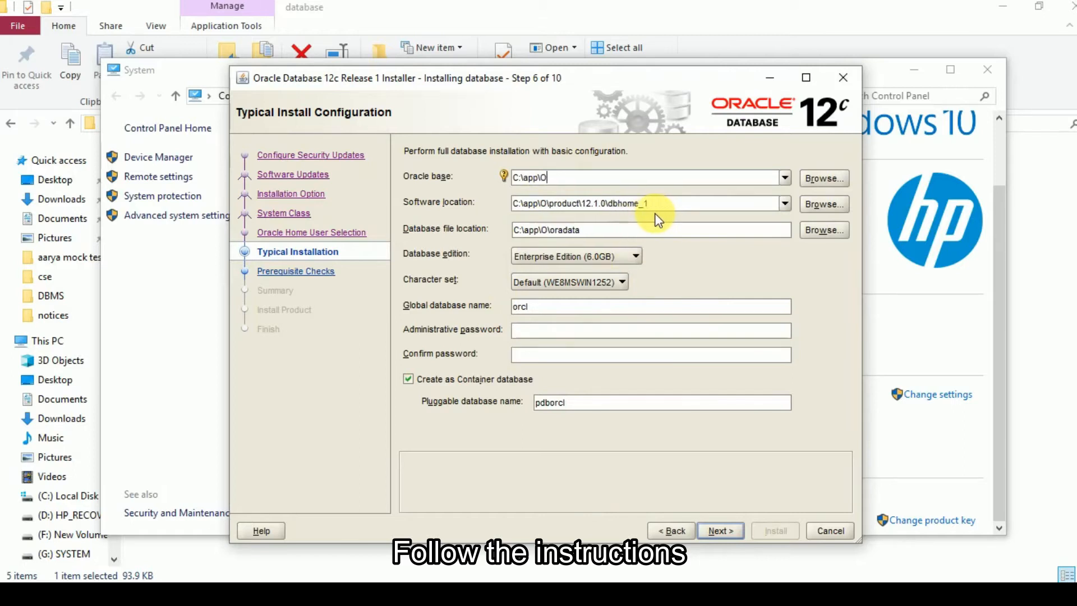
pyautogui.write('oracle')
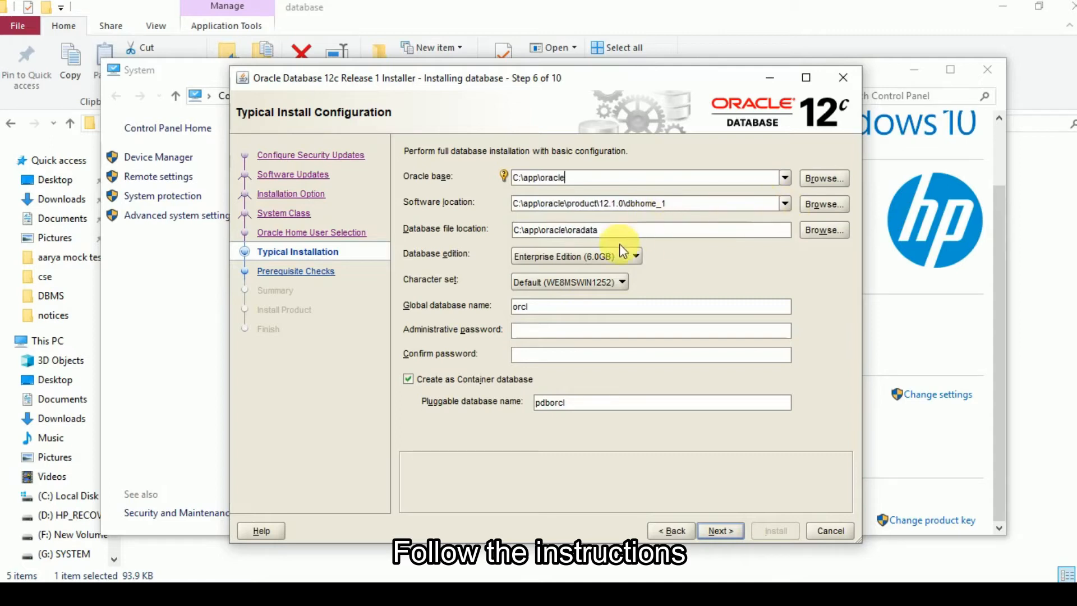
# - Check the naming hint for the global database name and look over the administrative and confirm password fields
pyautogui.doubleClick(521, 307)
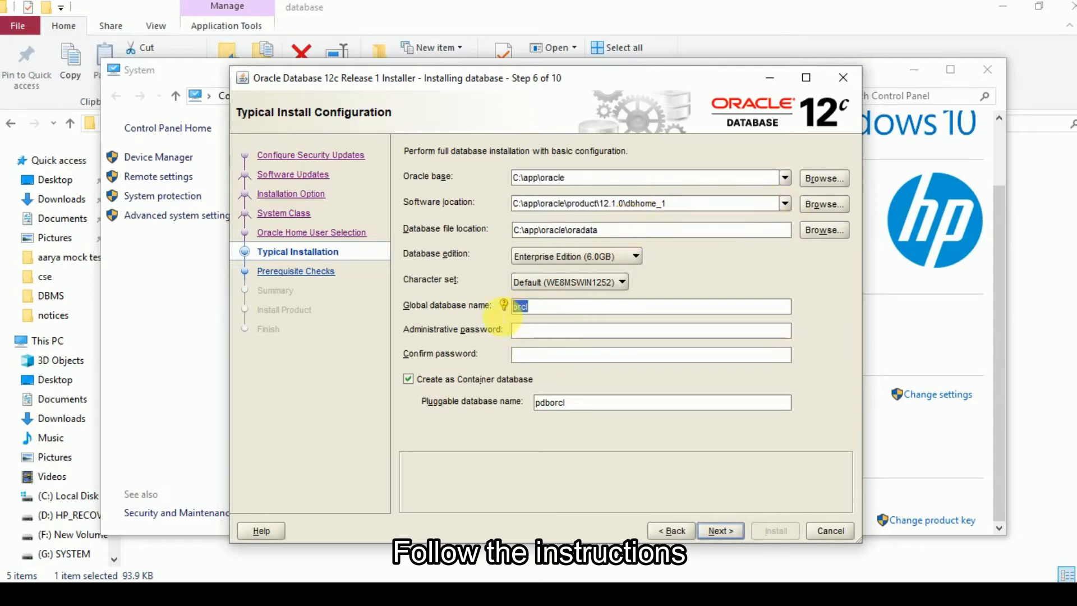
pyautogui.moveTo(507, 303)
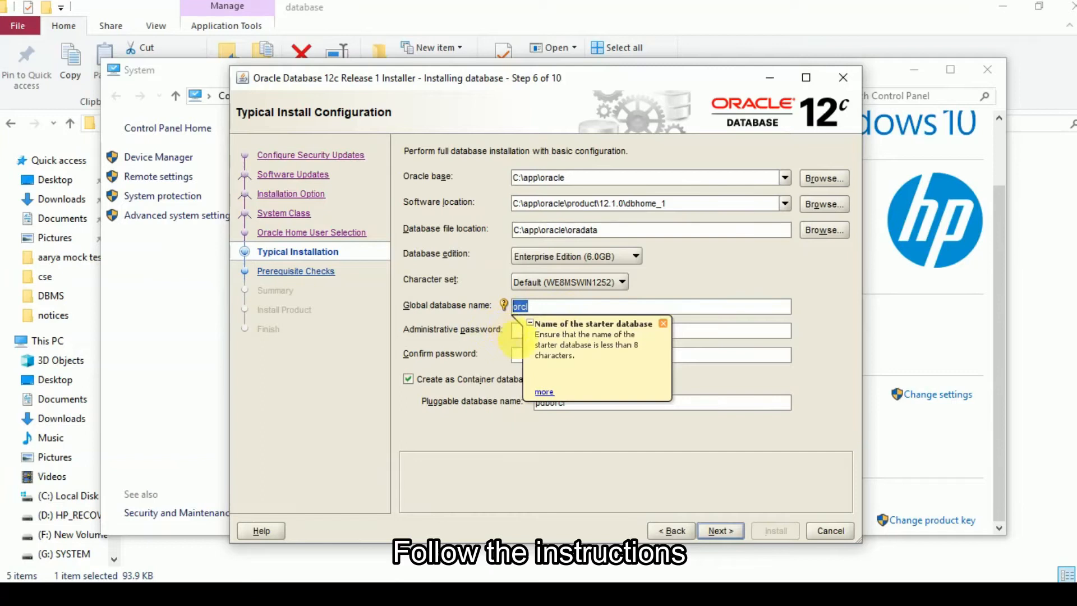
pyautogui.click(517, 332)
pyautogui.click(515, 355)
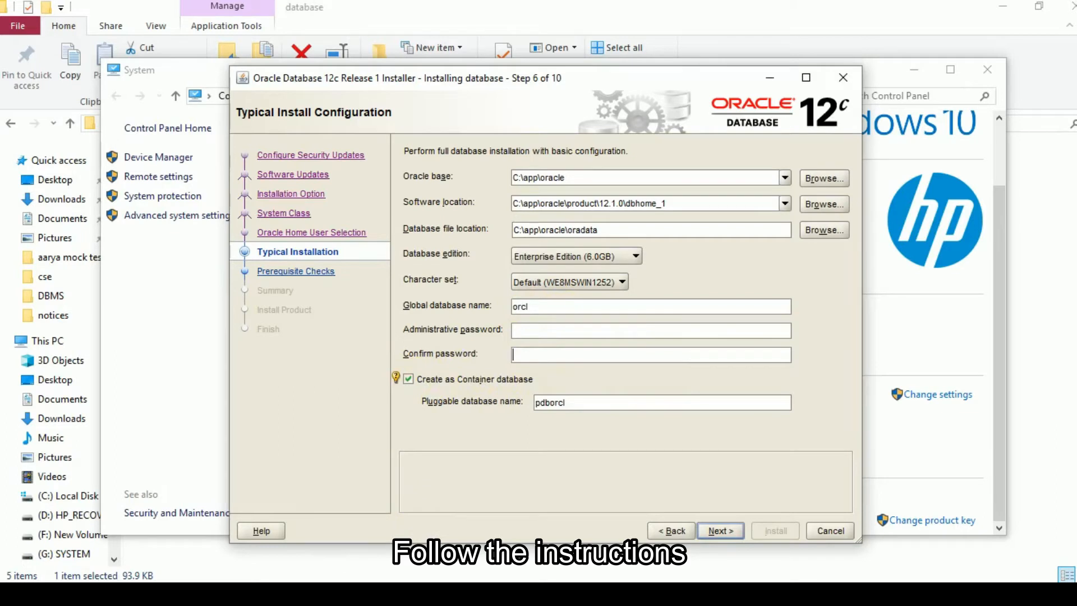
# - Search Windows for Notepad and open a blank note
pyautogui.press('super')
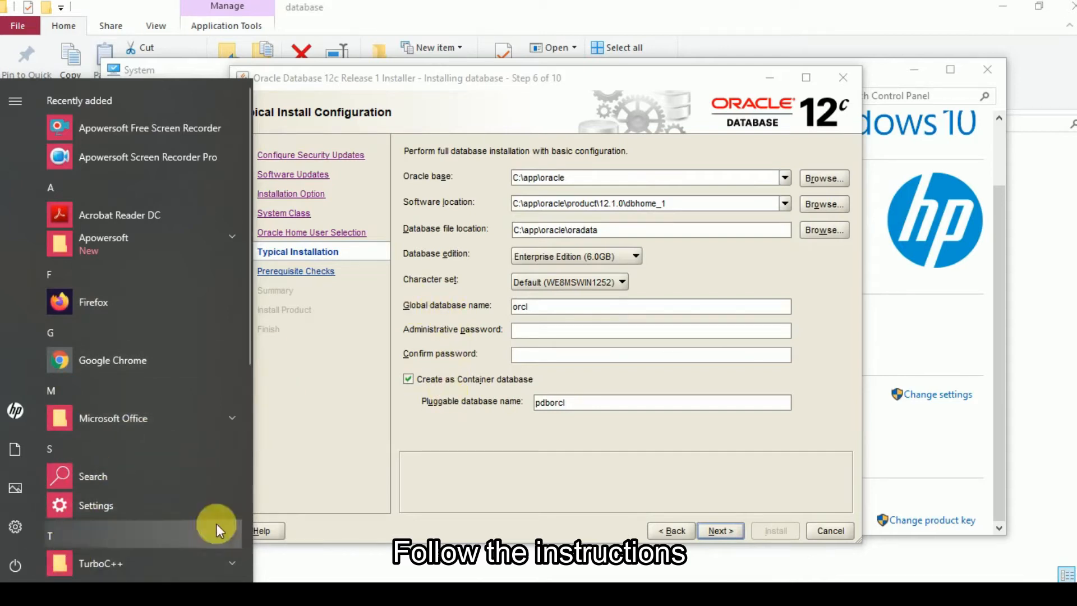
pyautogui.click(53, 598)
pyautogui.click(84, 572)
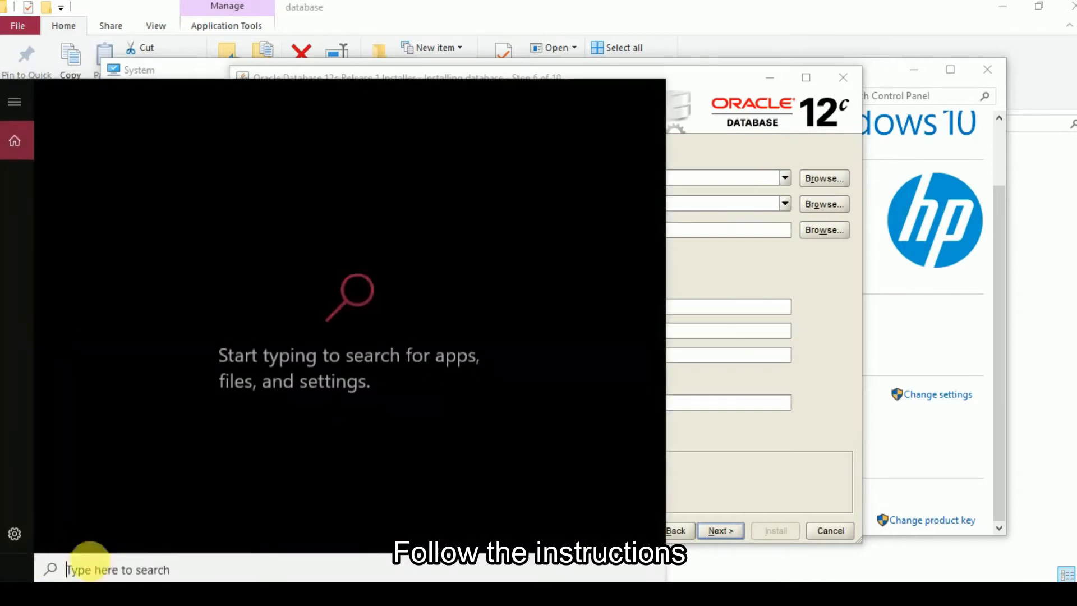
pyautogui.write('note')
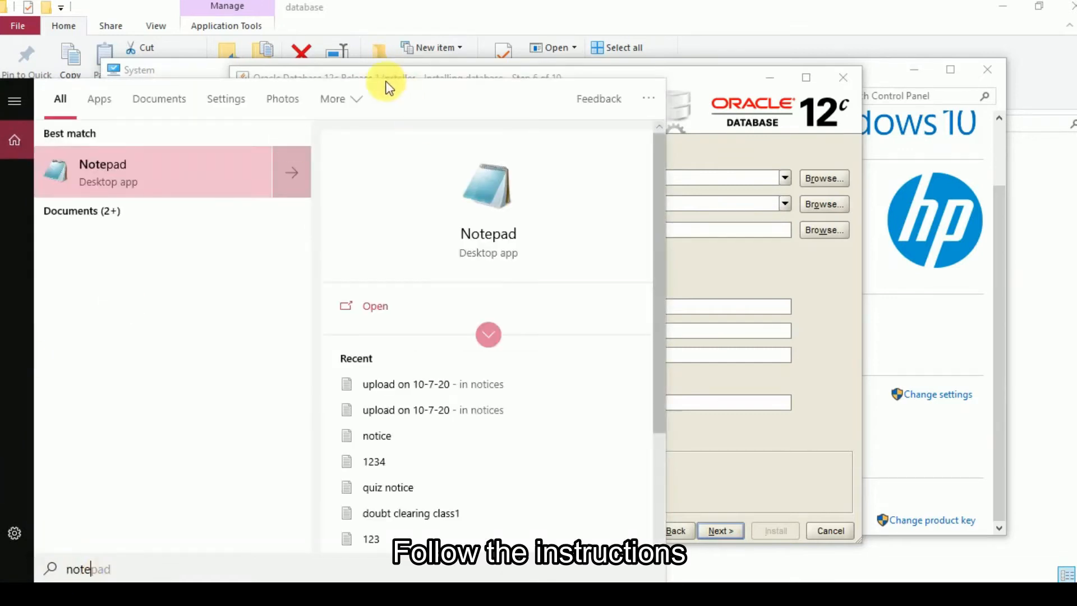
pyautogui.click(497, 203)
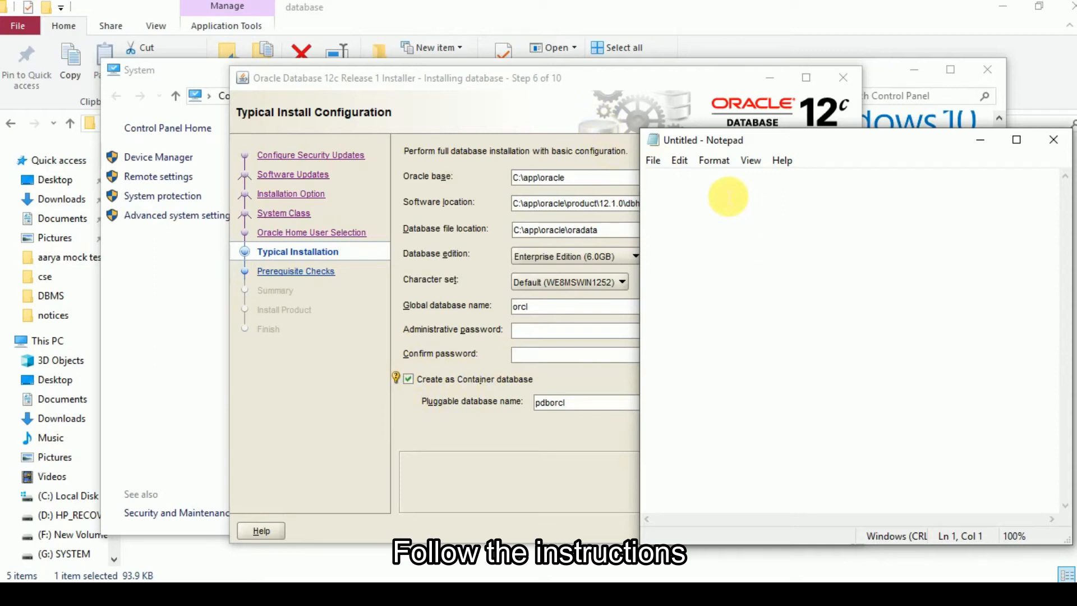
# - Write "Container database feature have been introduced inthe" in the blank note
pyautogui.write('Container database featuree')
pyautogui.press('BackSpace')
pyautogui.write('have been introduced i')
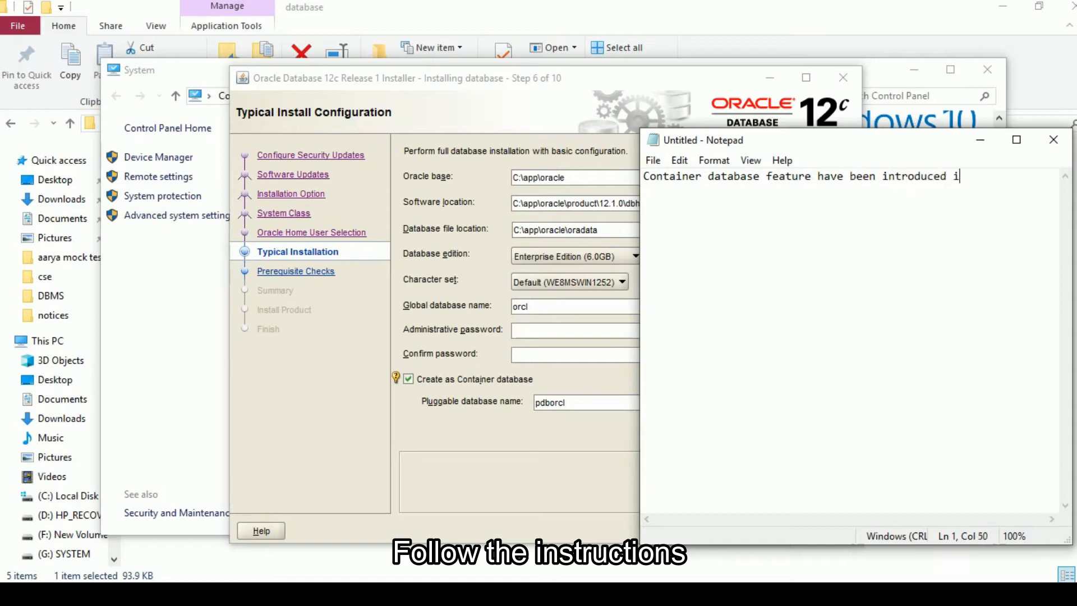
pyautogui.write('nthe 12c version of oe')
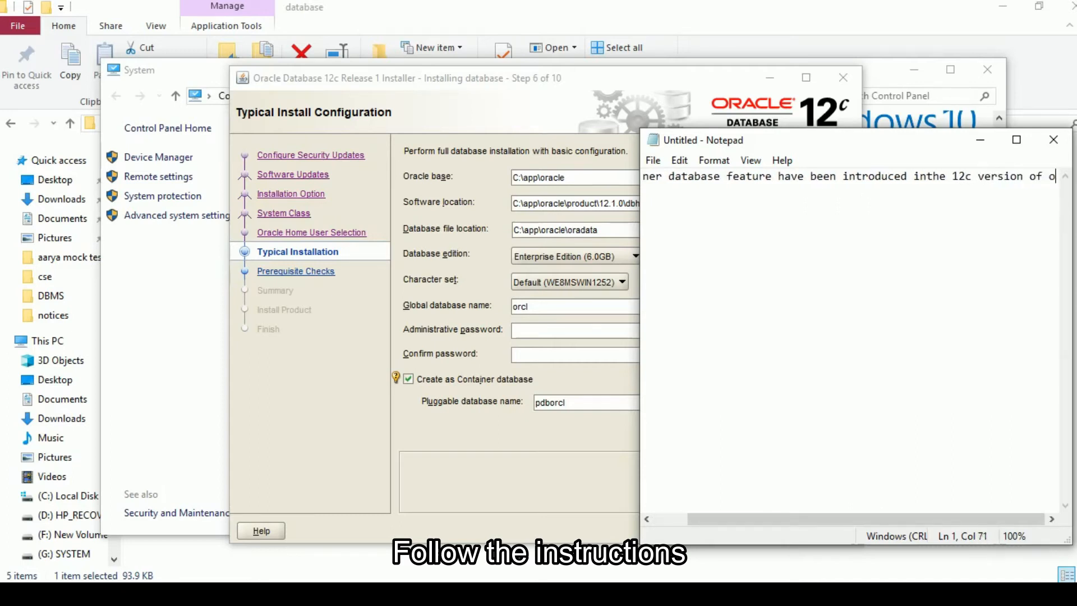
# - Complete the note's sentence with "12c version and its later version"
pyautogui.press('BackSpace')
pyautogui.press('BackSpace')
pyautogui.press('BackSpace')
pyautogui.press('BackSpace')
pyautogui.press('BackSpace')
pyautogui.write('and its')
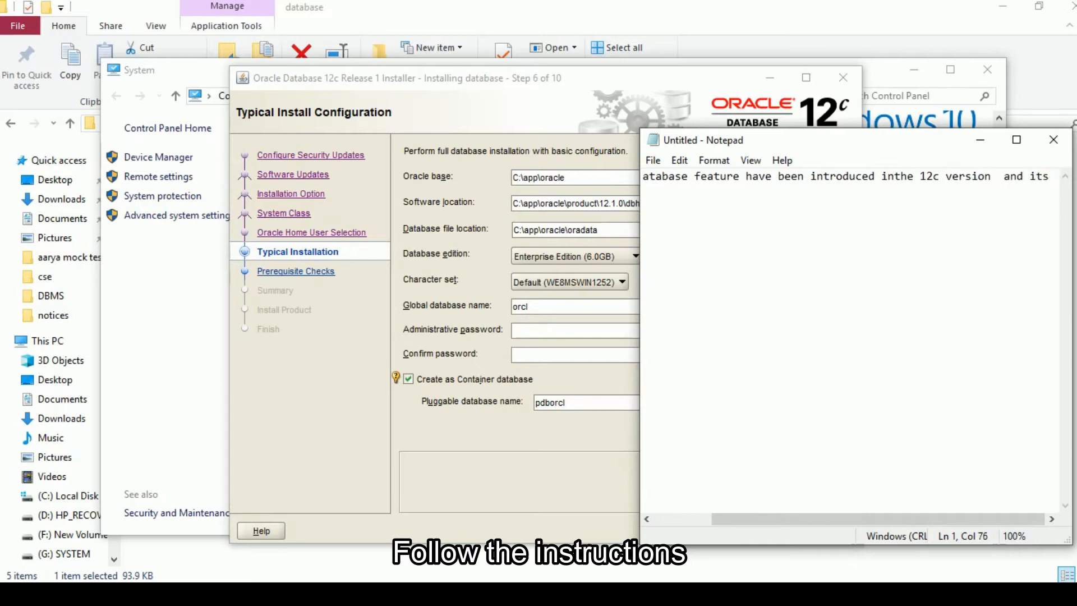
pyautogui.press('BackSpace')
pyautogui.press('BackSpace')
pyautogui.write('ts la')
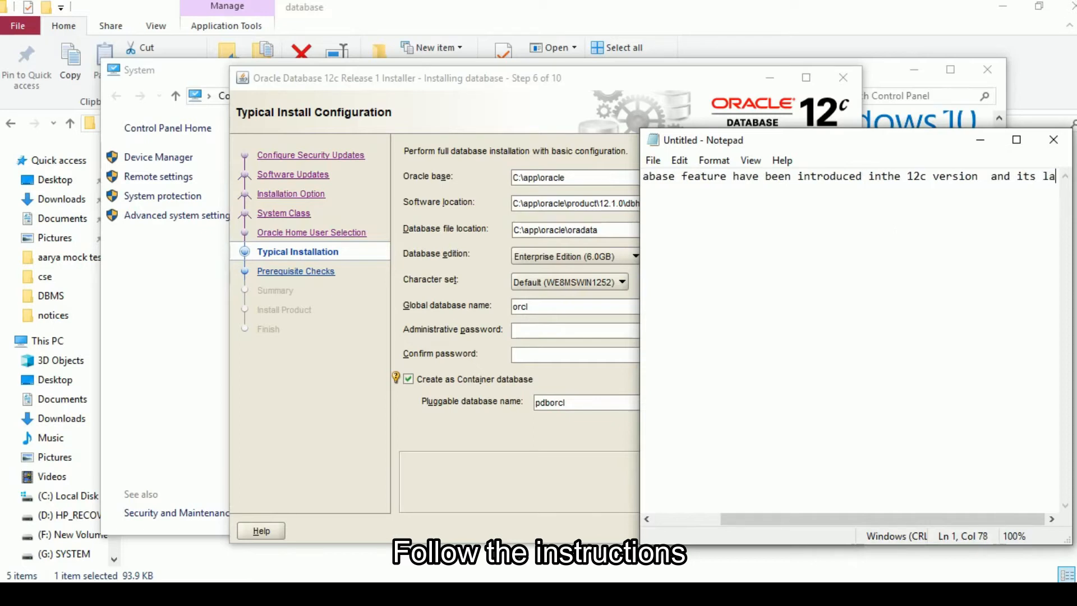
pyautogui.write('ter version')
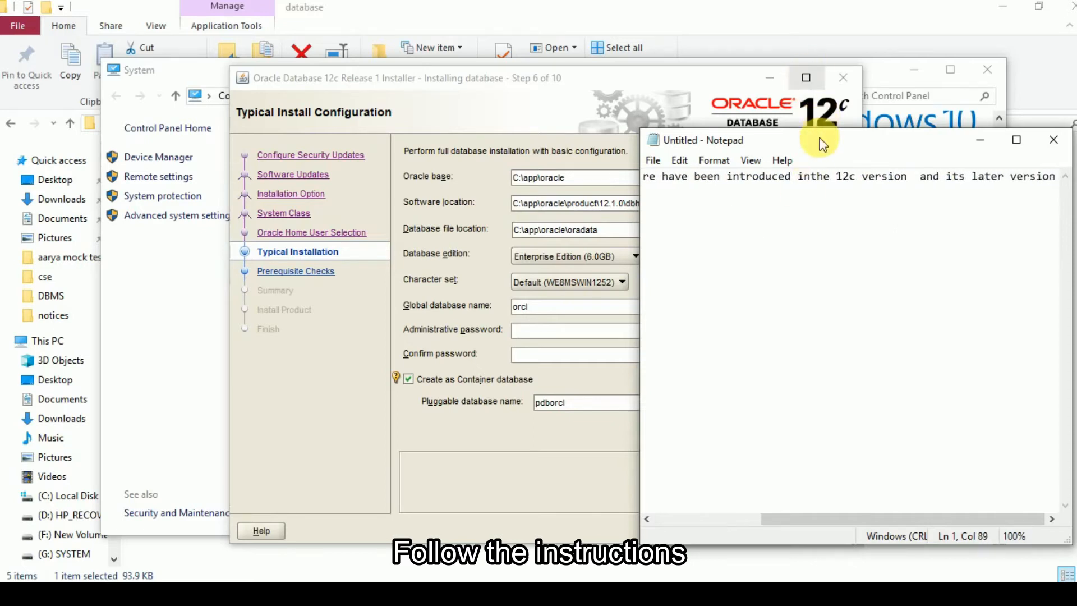
# - Break the note's sentence onto a second line before "the 12c version" and move the note aside to uncover the installer fields
pyautogui.moveTo(811, 140); pyautogui.dragTo(684, 140)
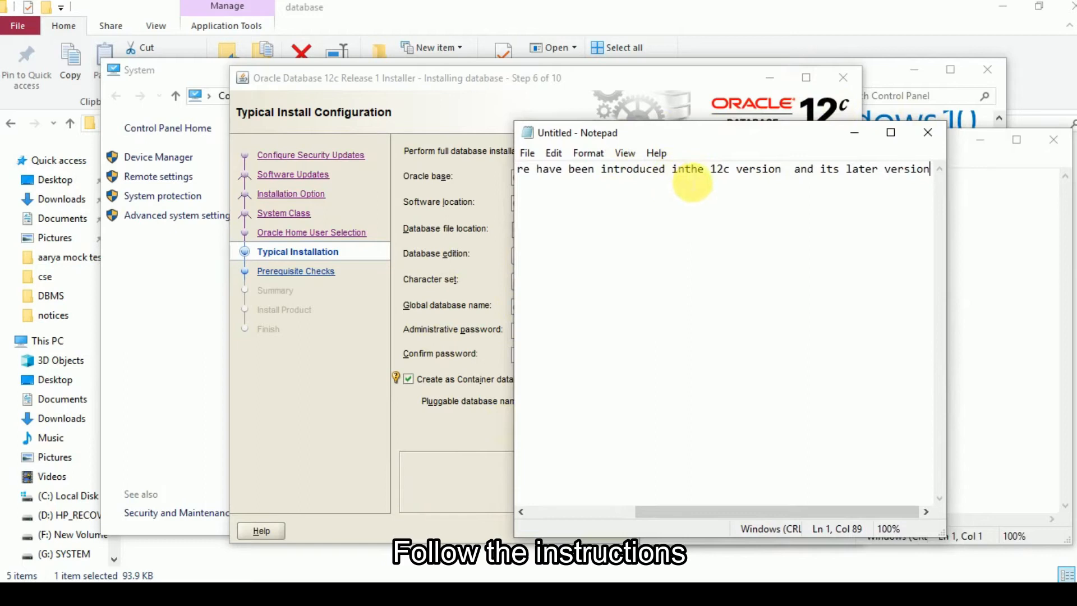
pyautogui.click(685, 169)
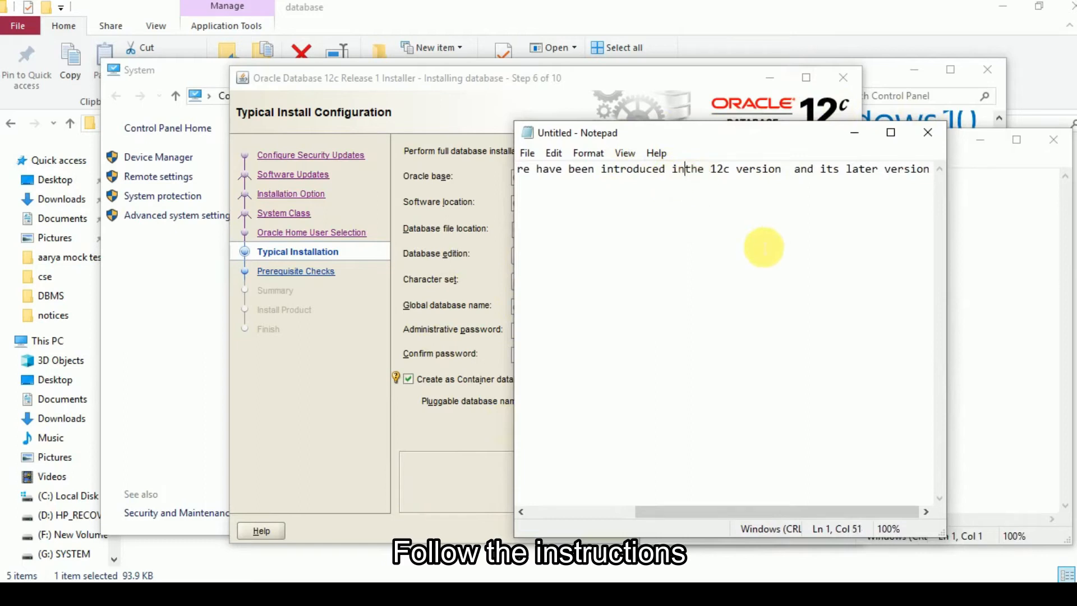
pyautogui.press('Return')
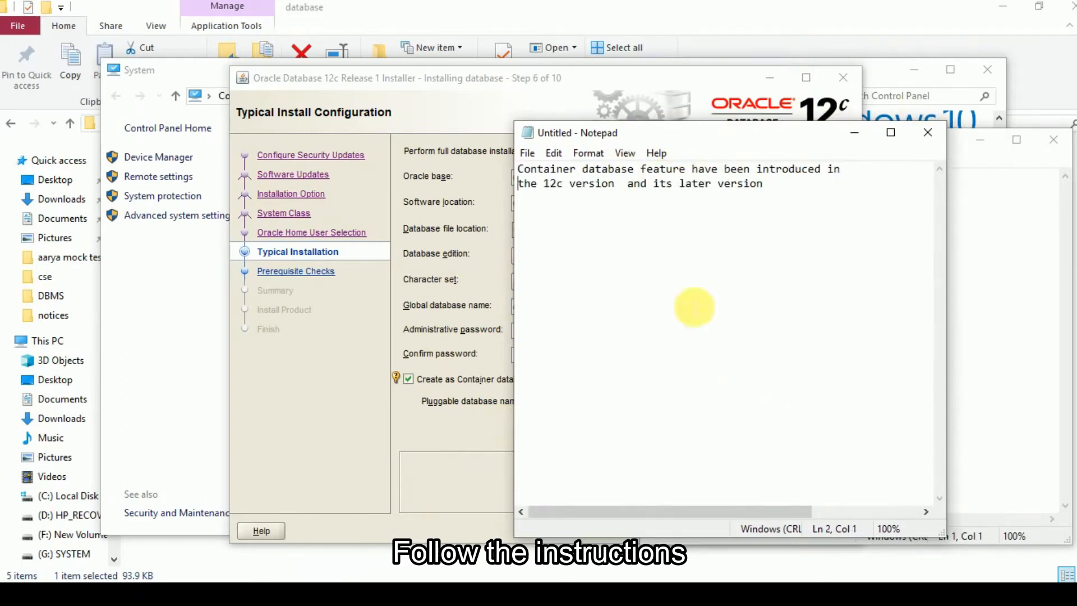
pyautogui.moveTo(690, 137); pyautogui.dragTo(748, 140)
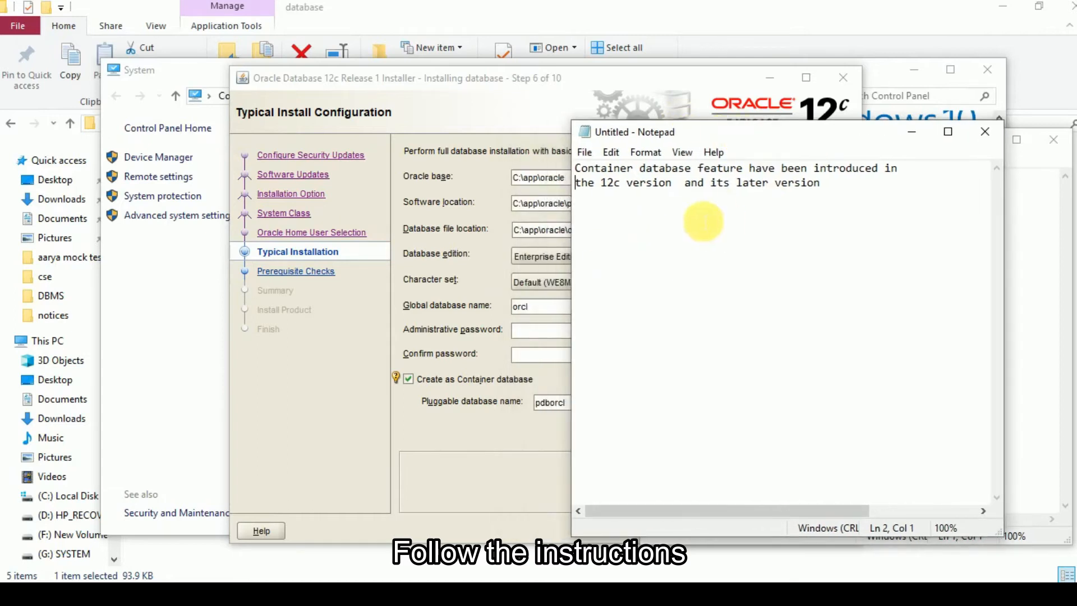
pyautogui.click(842, 188)
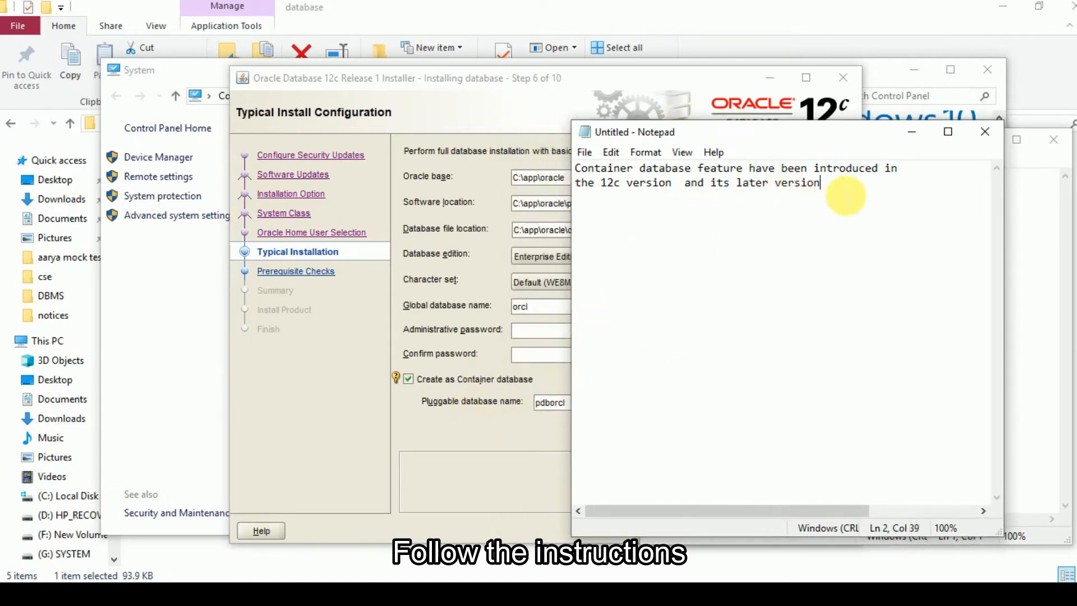
pyautogui.moveTo(835, 143); pyautogui.dragTo(850, 139)
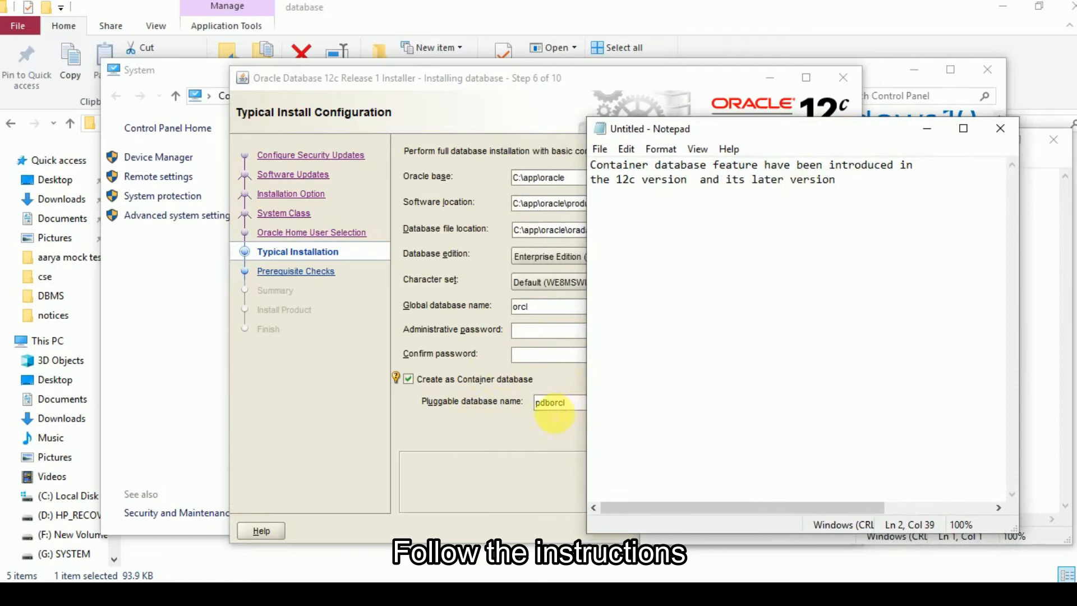
# - Return to the Oracle installer, turn off Create as Container database, and try to continue with the password left blank
pyautogui.click(564, 403)
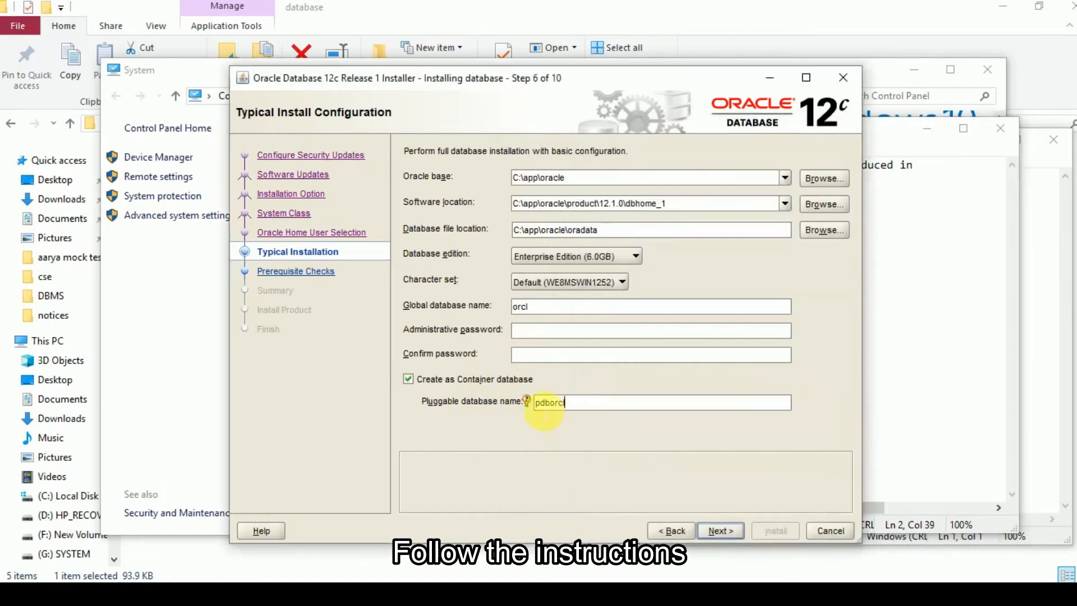
pyautogui.click(407, 380)
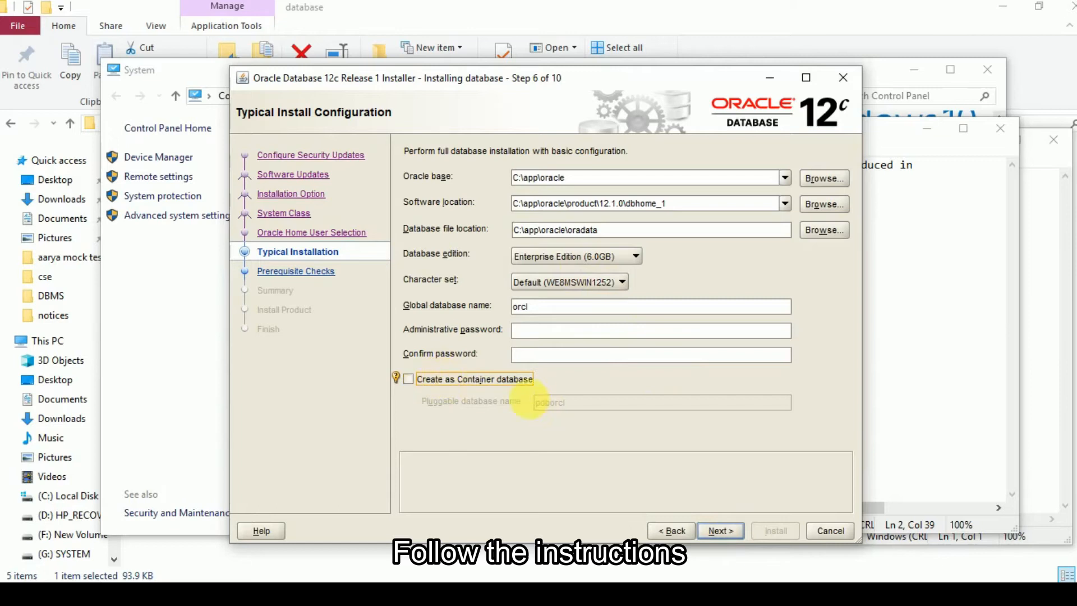
pyautogui.click(432, 382)
pyautogui.click(431, 381)
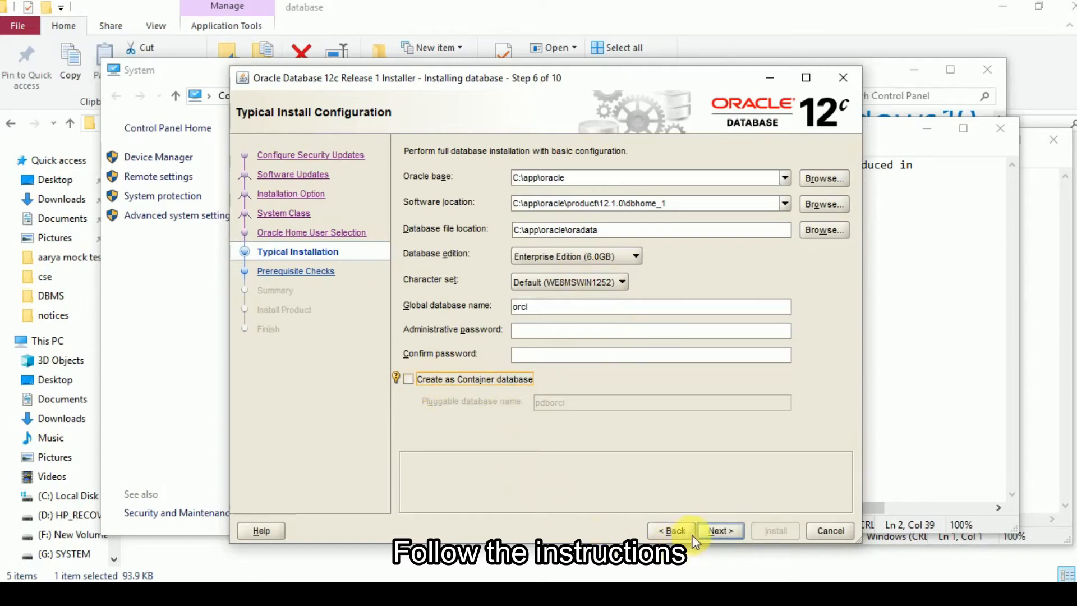
pyautogui.click(719, 532)
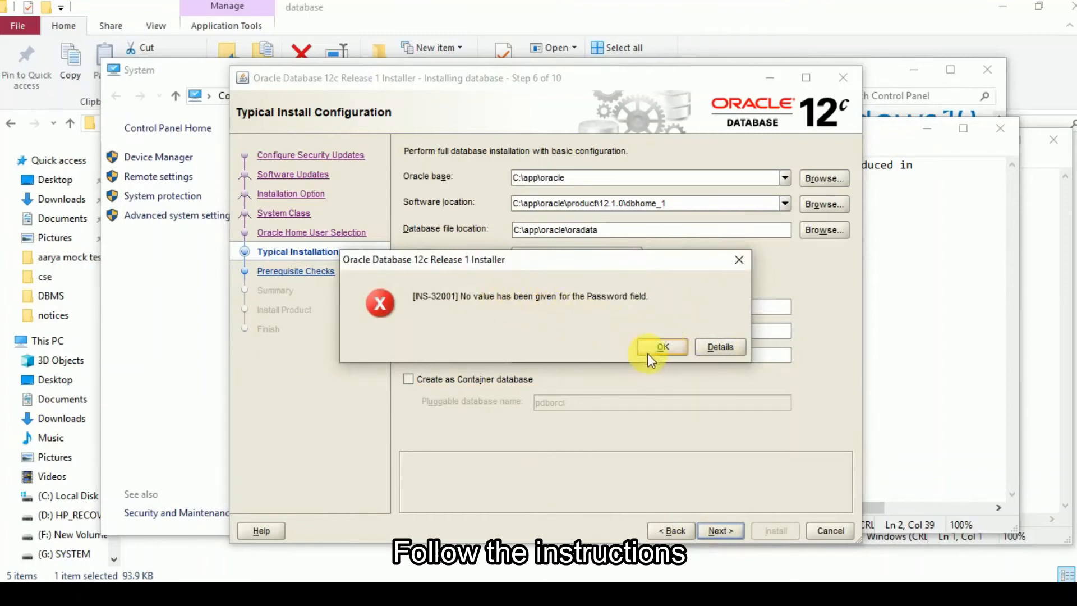
pyautogui.click(737, 261)
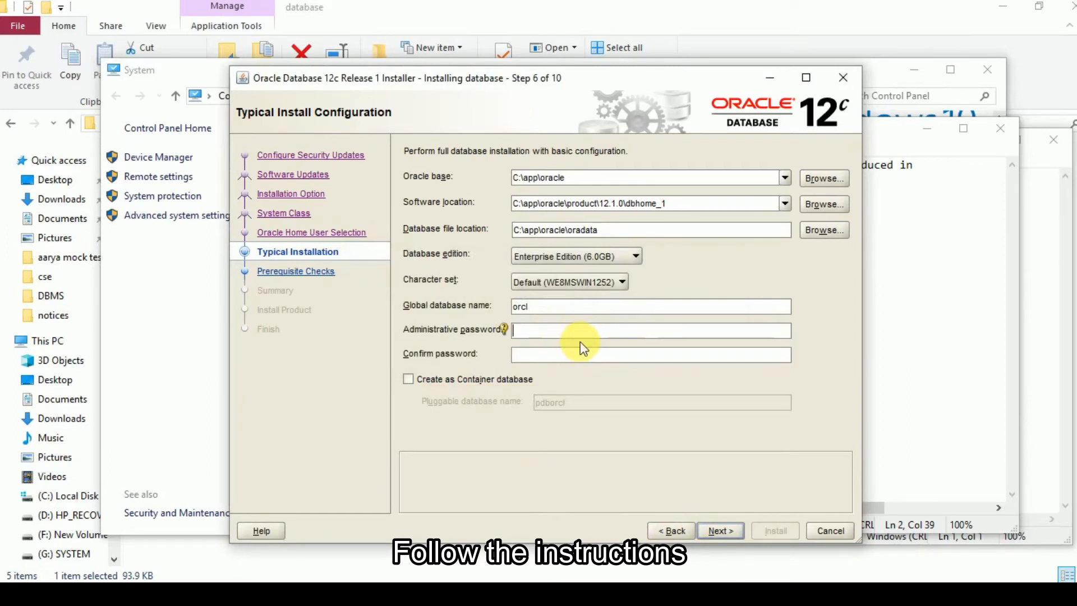
pyautogui.write('orcl')
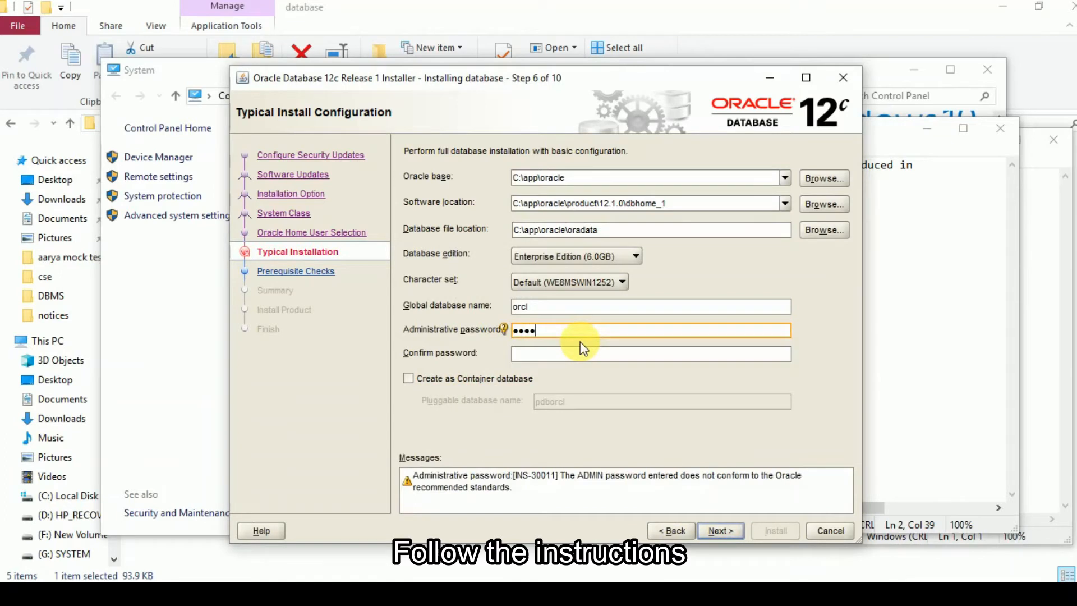
pyautogui.press('BackSpace')
pyautogui.press('BackSpace')
pyautogui.press('BackSpace')
pyautogui.press('BackSpace')
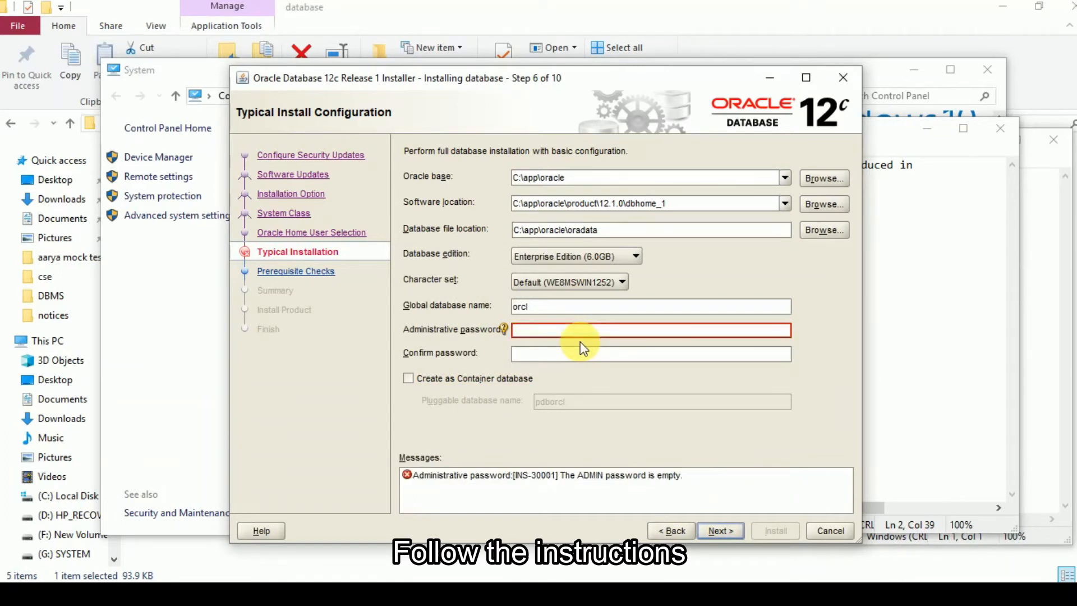
pyautogui.write('O')
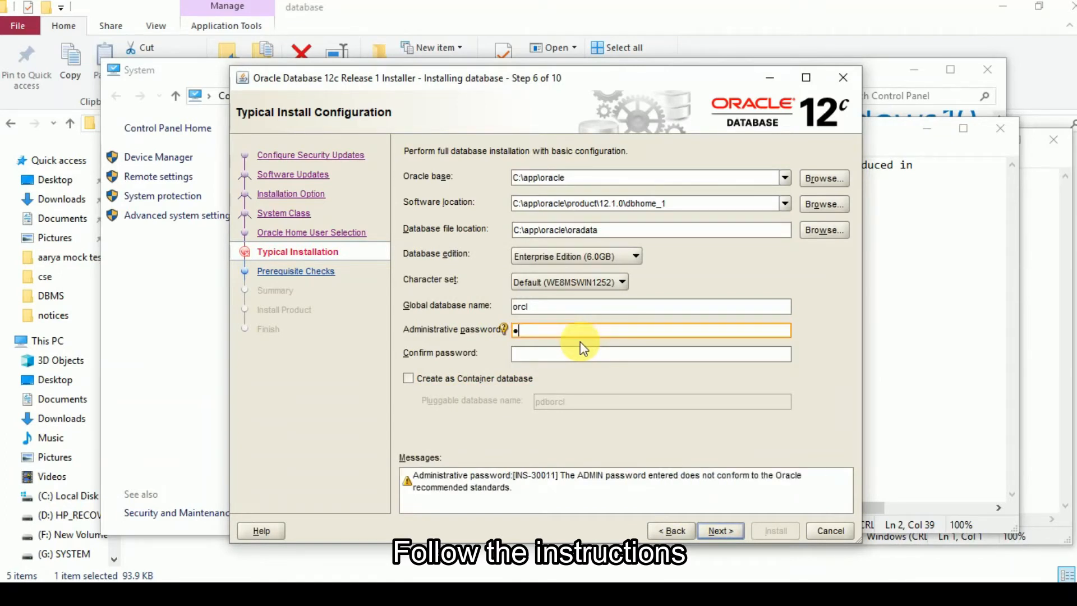
pyautogui.write('r')
pyautogui.write('1')
pyautogui.press('BackSpace')
pyautogui.press('BackSpace')
pyautogui.press('BackSpace')
pyautogui.press('BackSpace')
pyautogui.press('BackSpace')
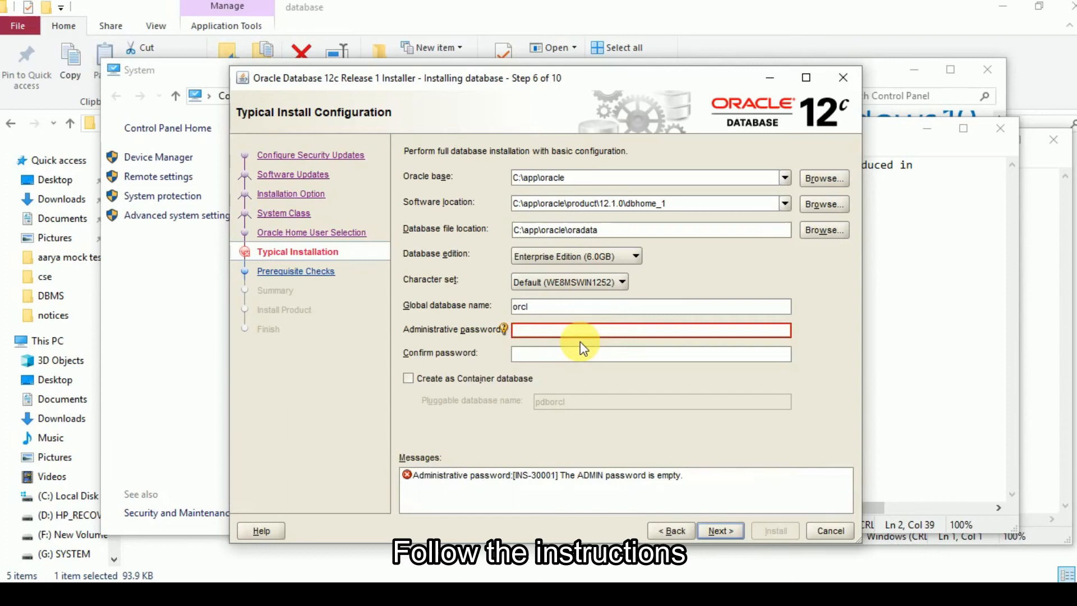
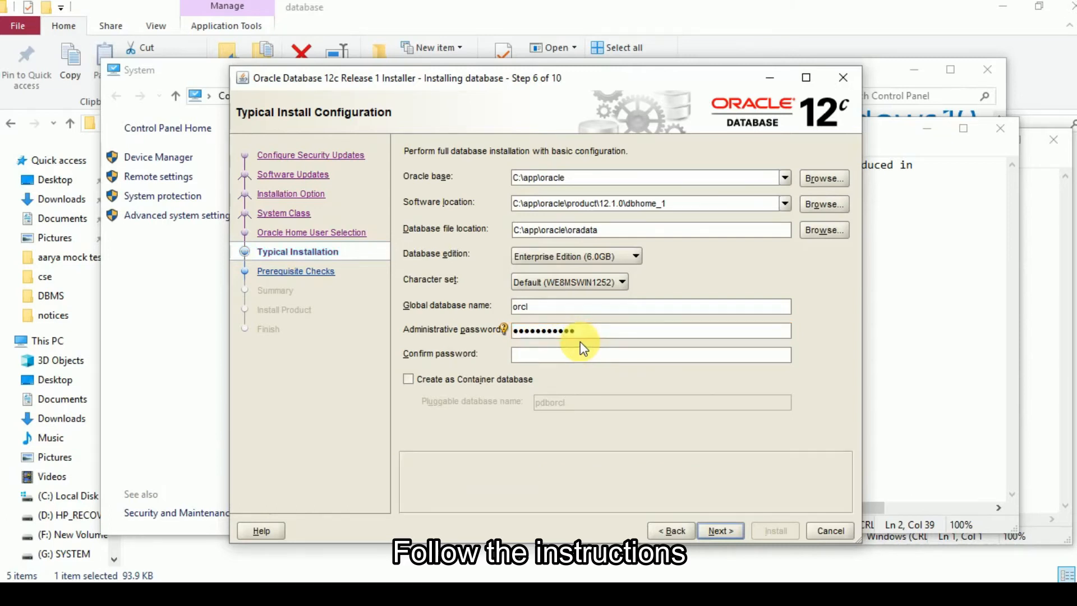
# - Enter the administrative password, repeat it in the Confirm password field, and show the password requirements hint
pyautogui.click(575, 358)
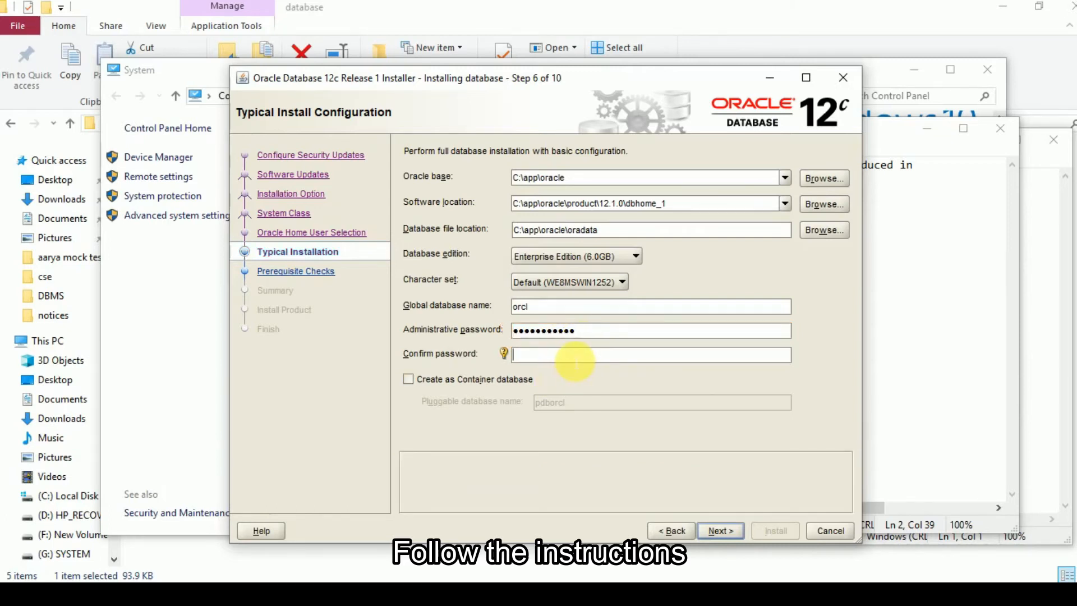
pyautogui.write('••••••')
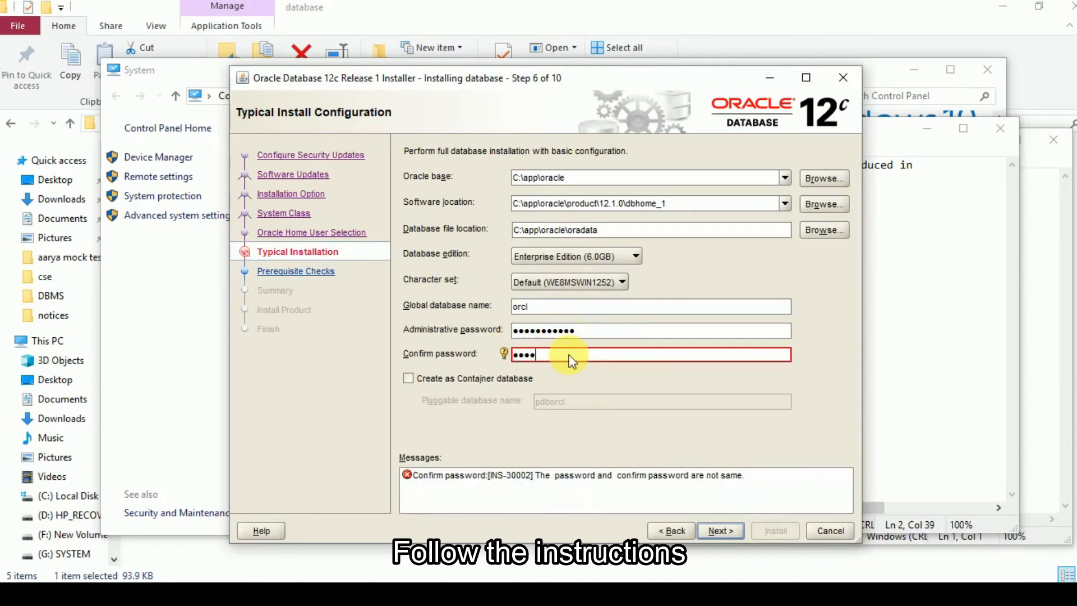
pyautogui.write('•••••')
pyautogui.click(602, 331)
pyautogui.click(504, 329)
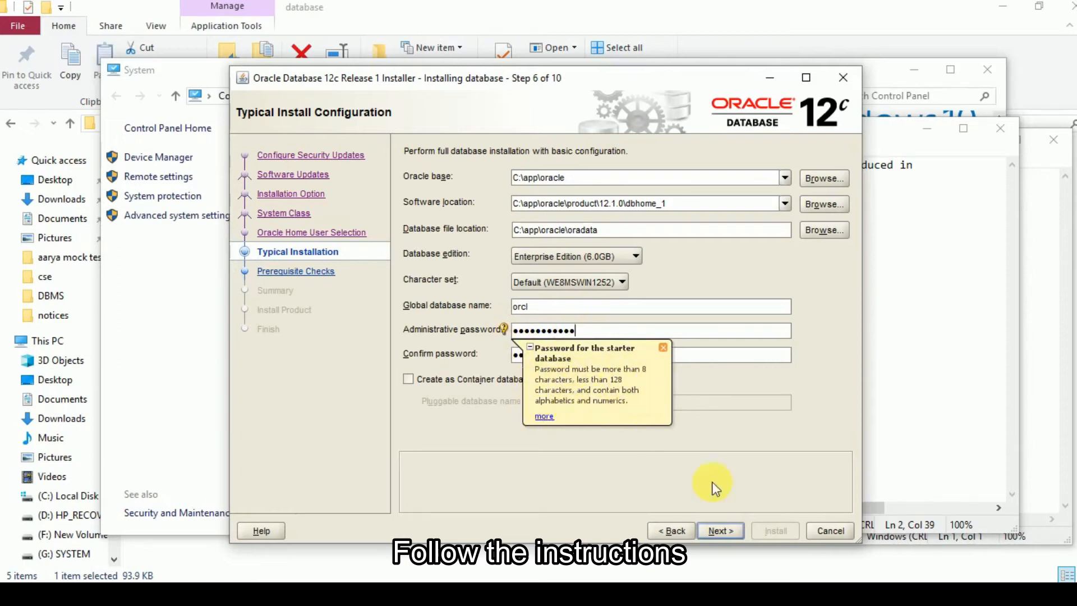
# - Continue to the installation summary, review its settings through the database information, and start the installation
pyautogui.click(723, 529)
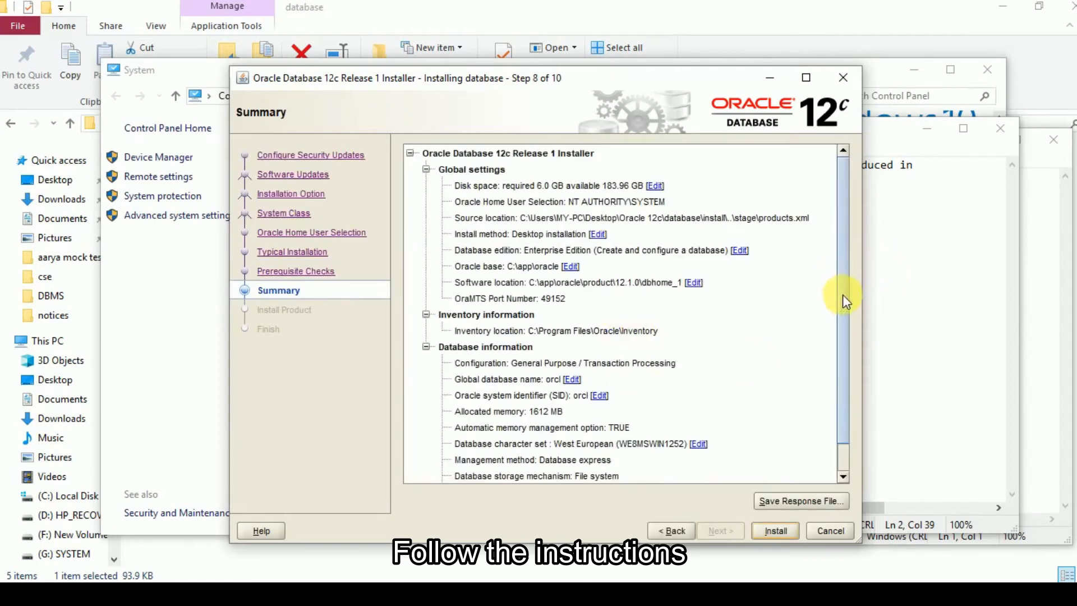
pyautogui.moveTo(843, 295); pyautogui.dragTo(846, 396)
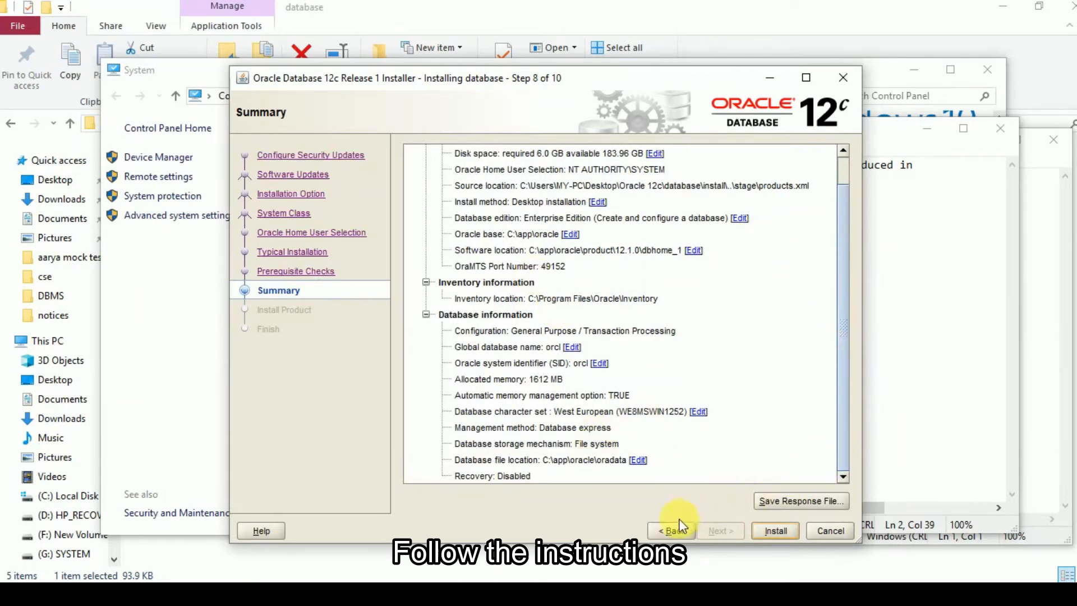
pyautogui.click(785, 530)
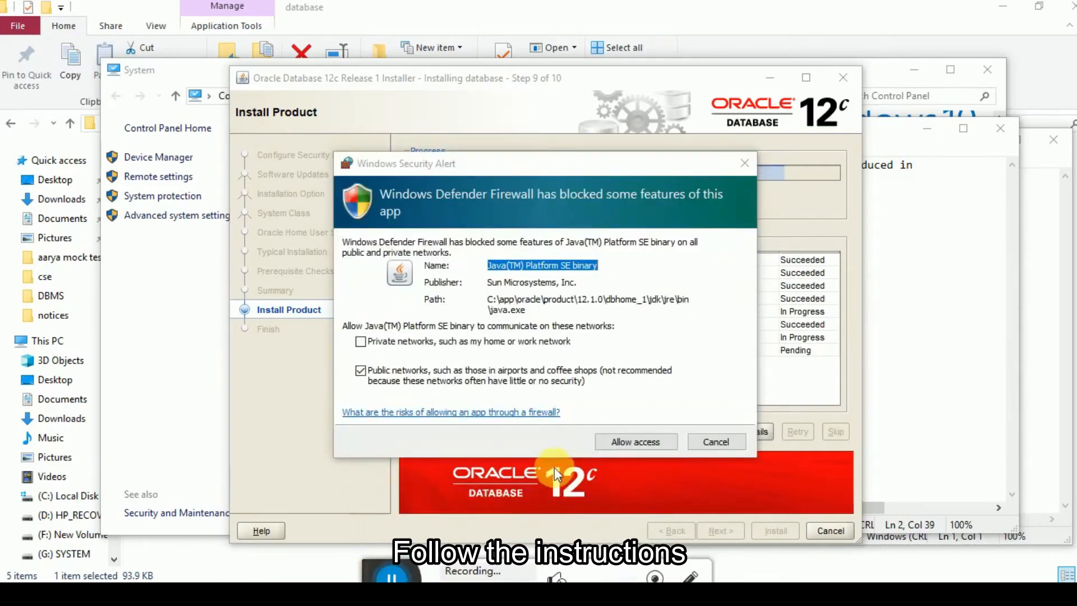
# - Allow the Java Platform binary through the firewall on public networks and reposition the Database Configuration Assistant window to reveal the installer's status list
pyautogui.click(634, 441)
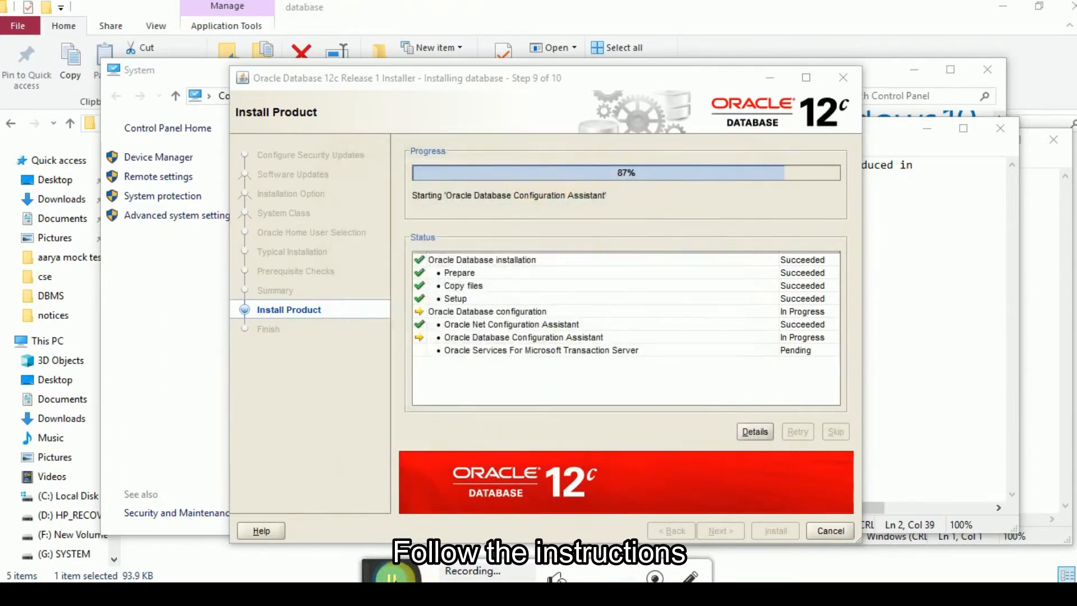
pyautogui.moveTo(391, 576); pyautogui.dragTo(377, 602)
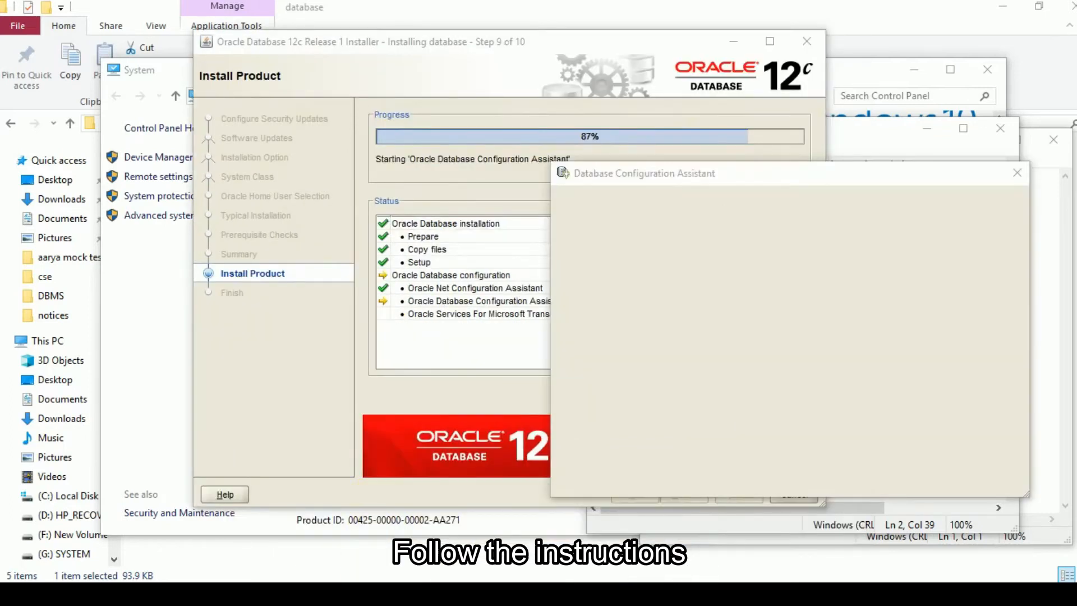
pyautogui.moveTo(732, 171); pyautogui.dragTo(818, 175)
pyautogui.moveTo(922, 178); pyautogui.dragTo(696, 160)
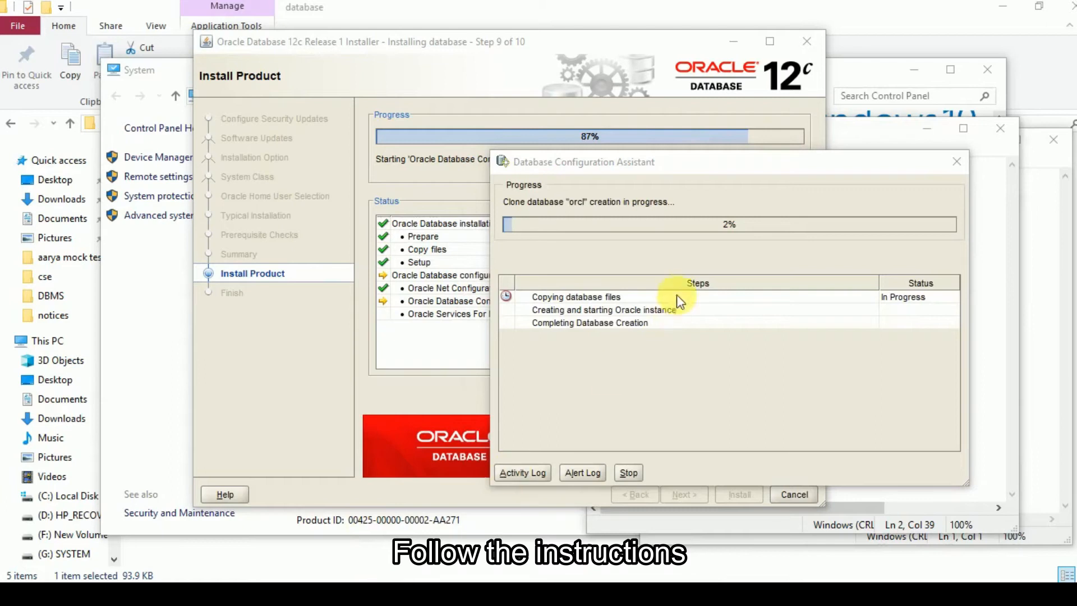
pyautogui.moveTo(754, 167); pyautogui.dragTo(589, 349)
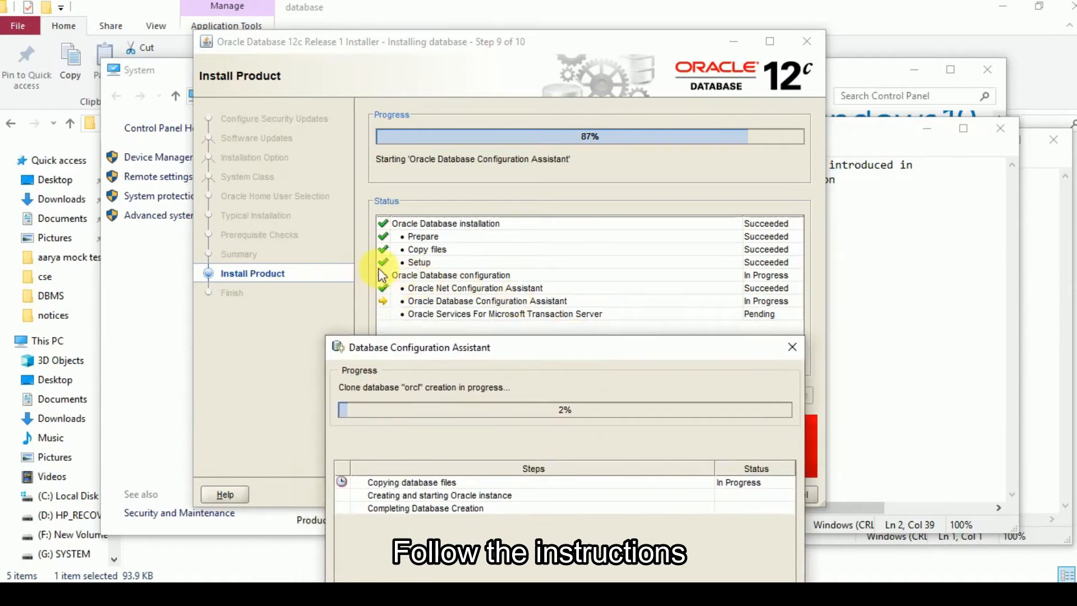
pyautogui.moveTo(529, 347); pyautogui.dragTo(474, 187)
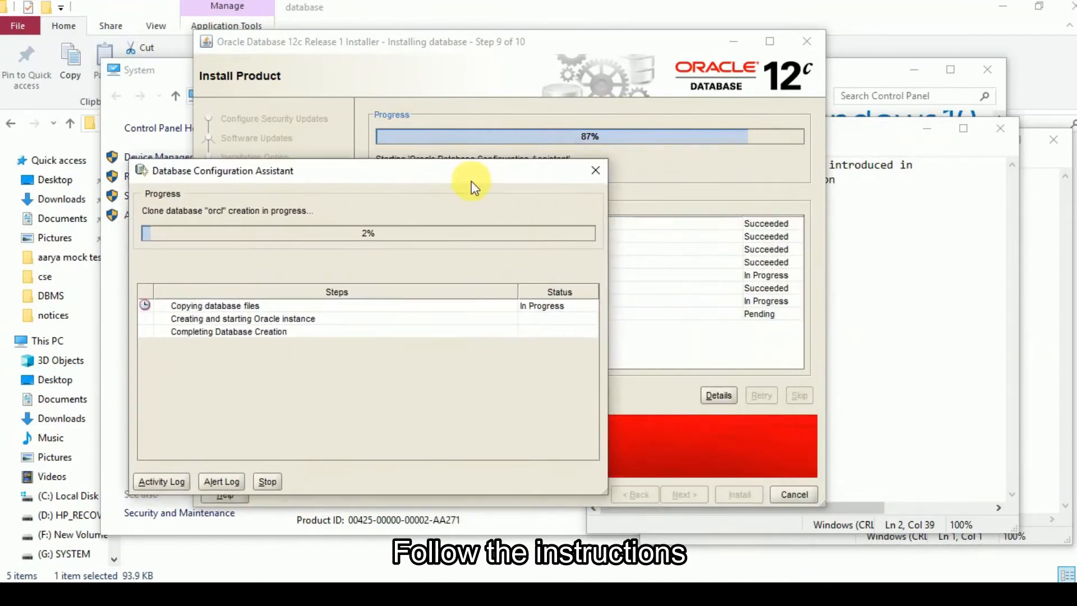
# - Arrange the installer and Database Configuration Assistant windows side by side to follow both progress displays
pyautogui.moveTo(601, 43); pyautogui.dragTo(764, 69)
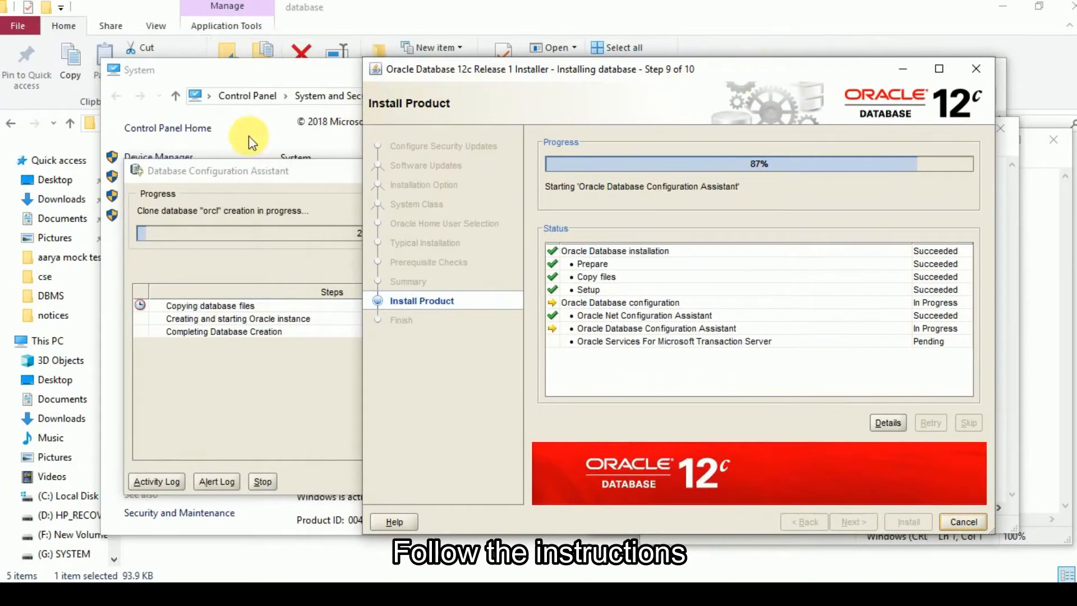
pyautogui.moveTo(256, 174); pyautogui.dragTo(183, 147)
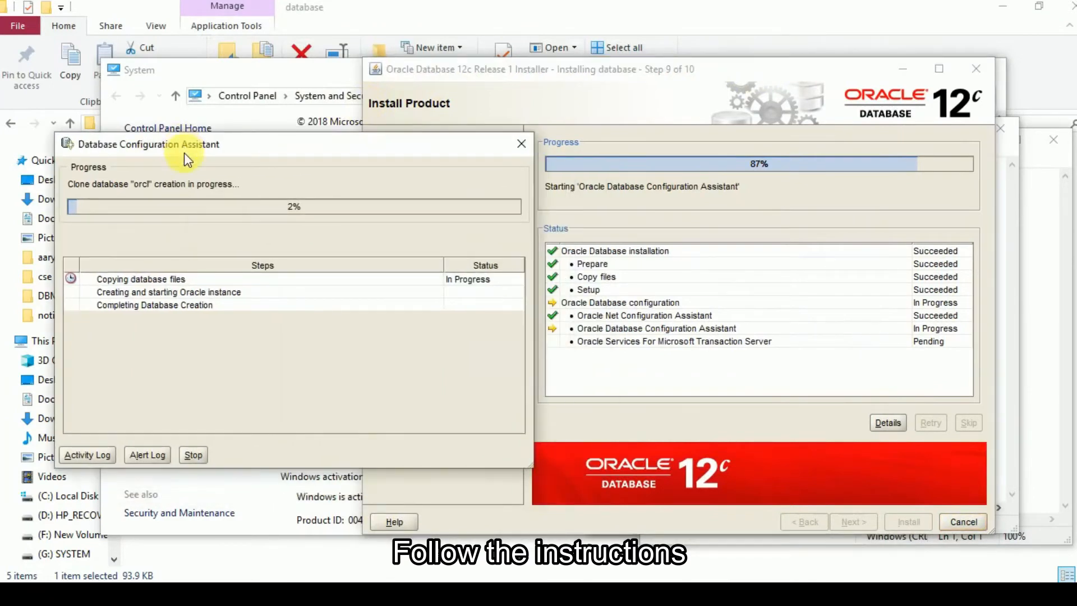
pyautogui.moveTo(241, 149); pyautogui.dragTo(241, 89)
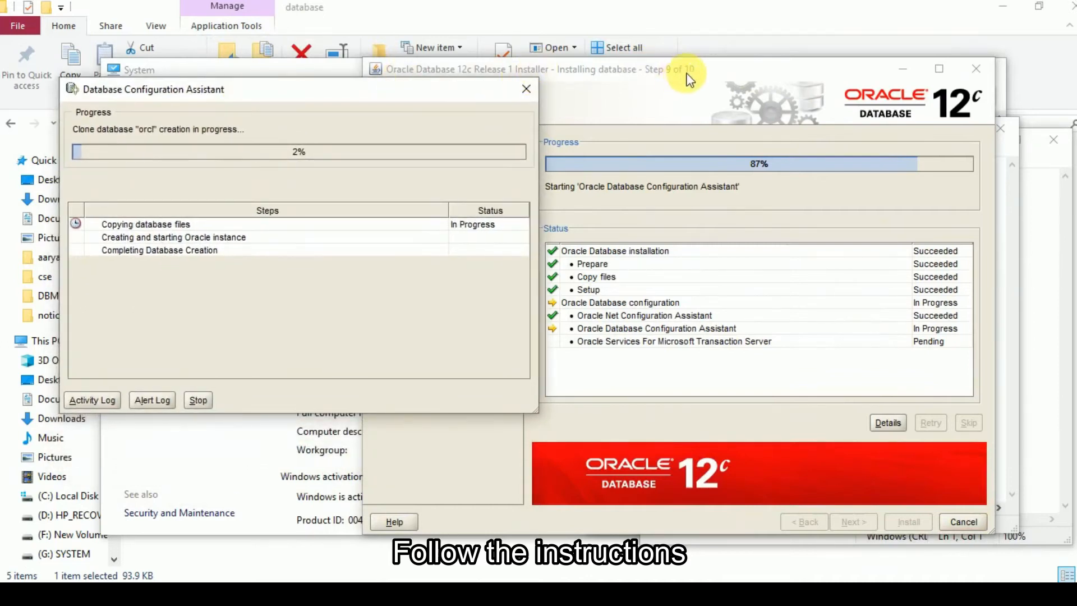
pyautogui.moveTo(666, 78); pyautogui.dragTo(714, 73)
pyautogui.moveTo(369, 97); pyautogui.dragTo(342, 91)
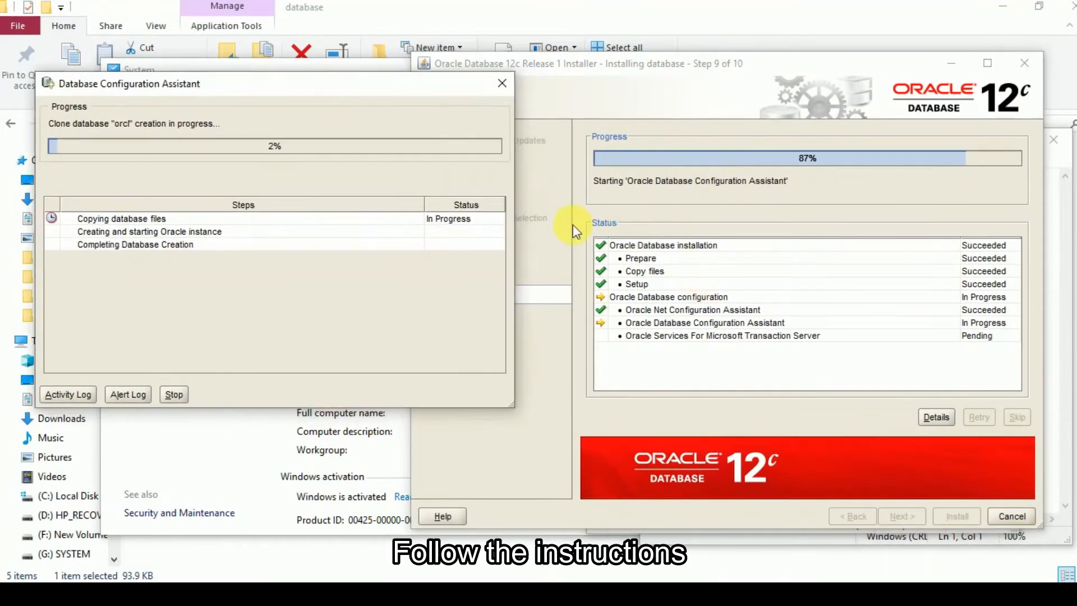
pyautogui.moveTo(342, 90); pyautogui.dragTo(409, 118)
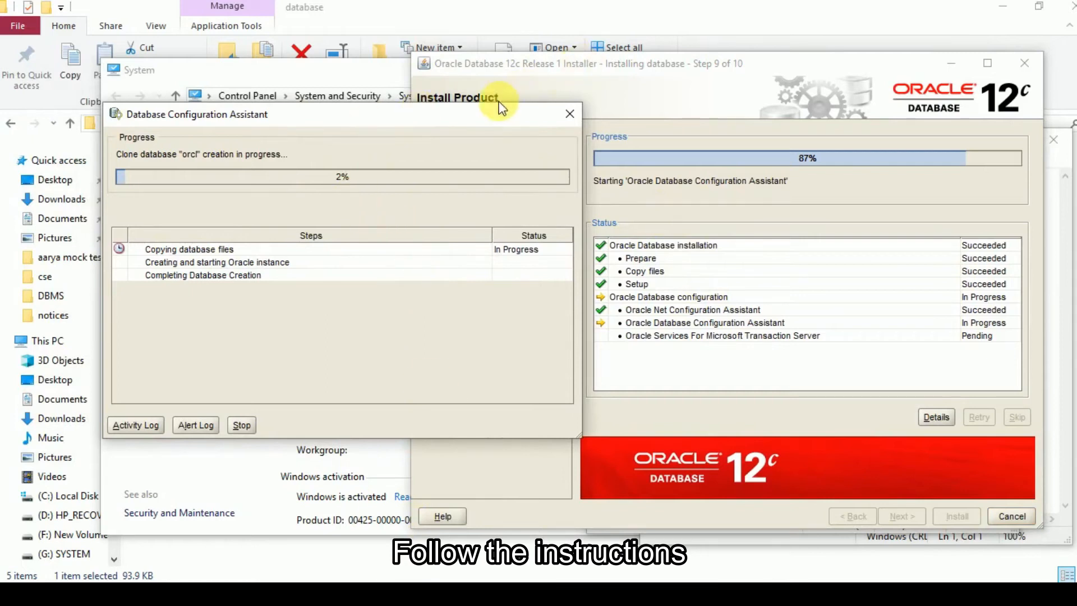
# - Place the Database Configuration Assistant window over the installer and follow the creation of the orcl database
pyautogui.moveTo(498, 114); pyautogui.dragTo(739, 145)
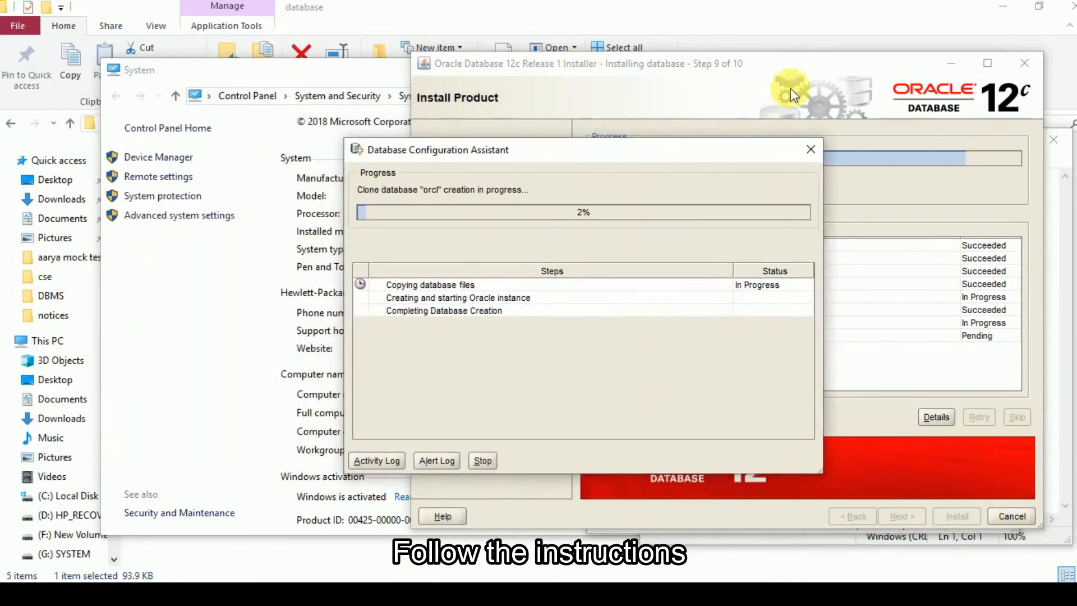
pyautogui.moveTo(786, 61); pyautogui.dragTo(670, 60)
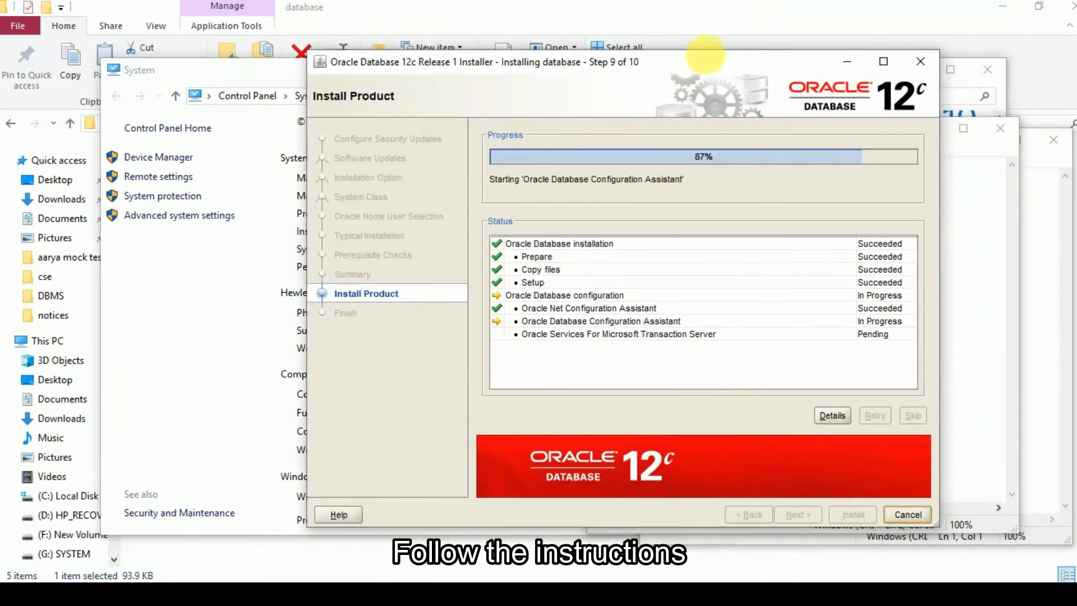
pyautogui.moveTo(708, 59); pyautogui.dragTo(541, 62)
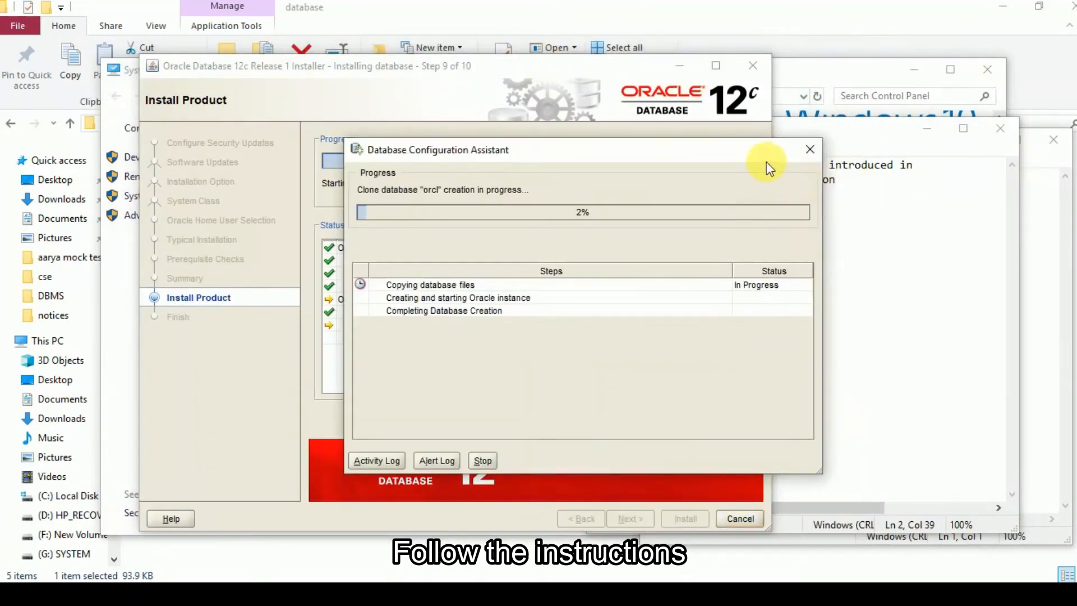
pyautogui.moveTo(748, 155); pyautogui.dragTo(915, 166)
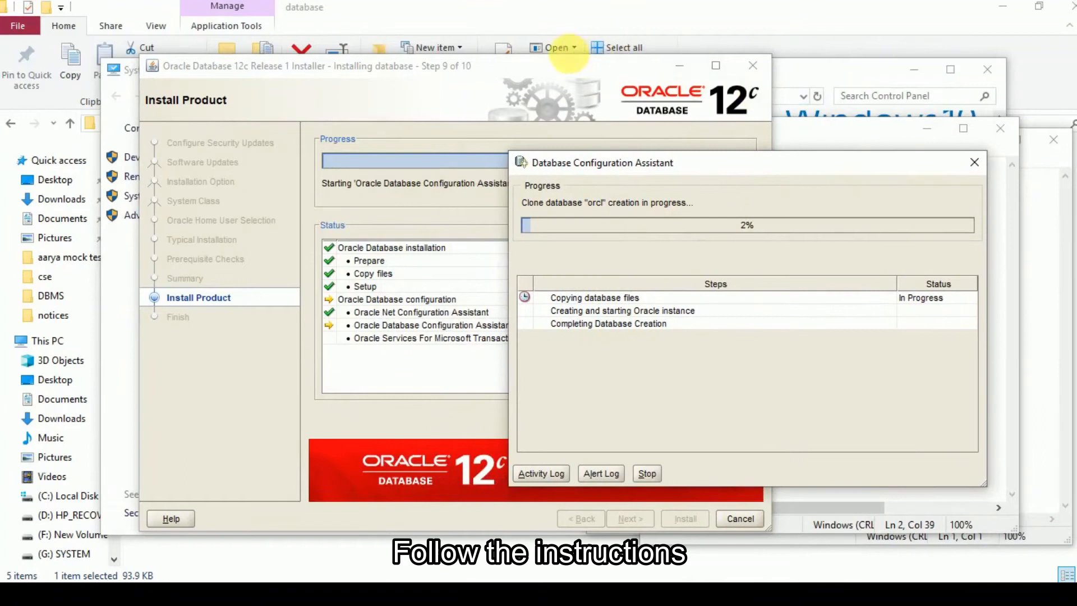
pyautogui.moveTo(566, 62); pyautogui.dragTo(700, 65)
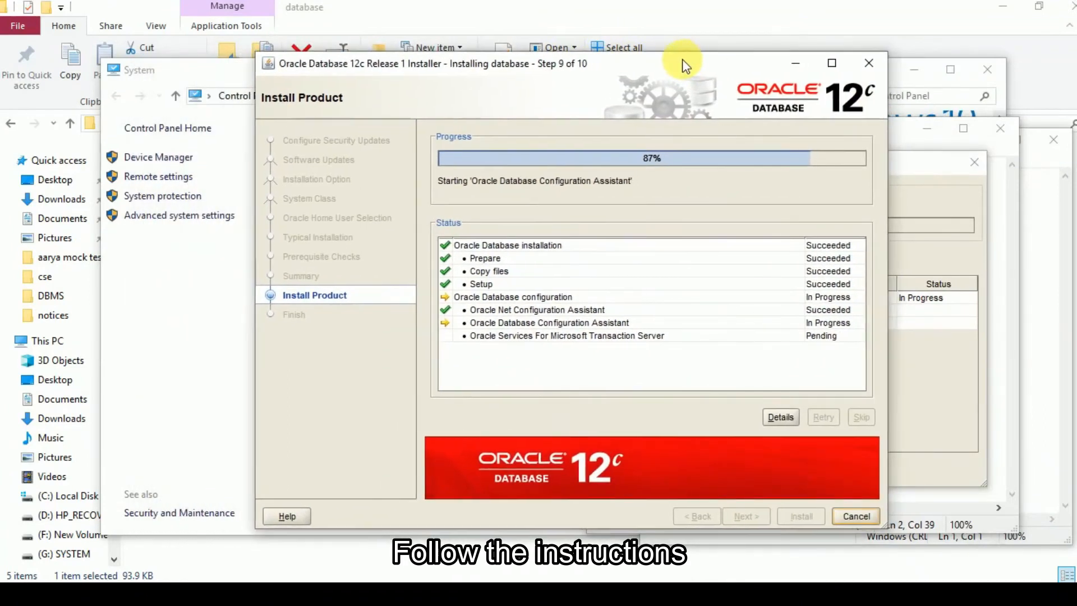
pyautogui.moveTo(902, 171); pyautogui.dragTo(769, 156)
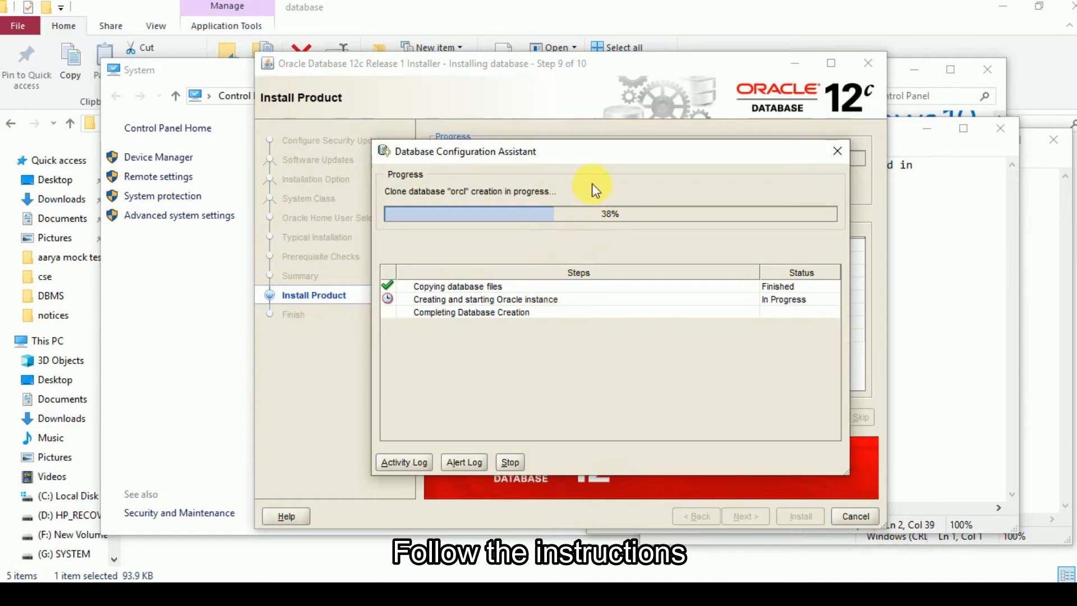
pyautogui.moveTo(588, 159); pyautogui.dragTo(574, 153)
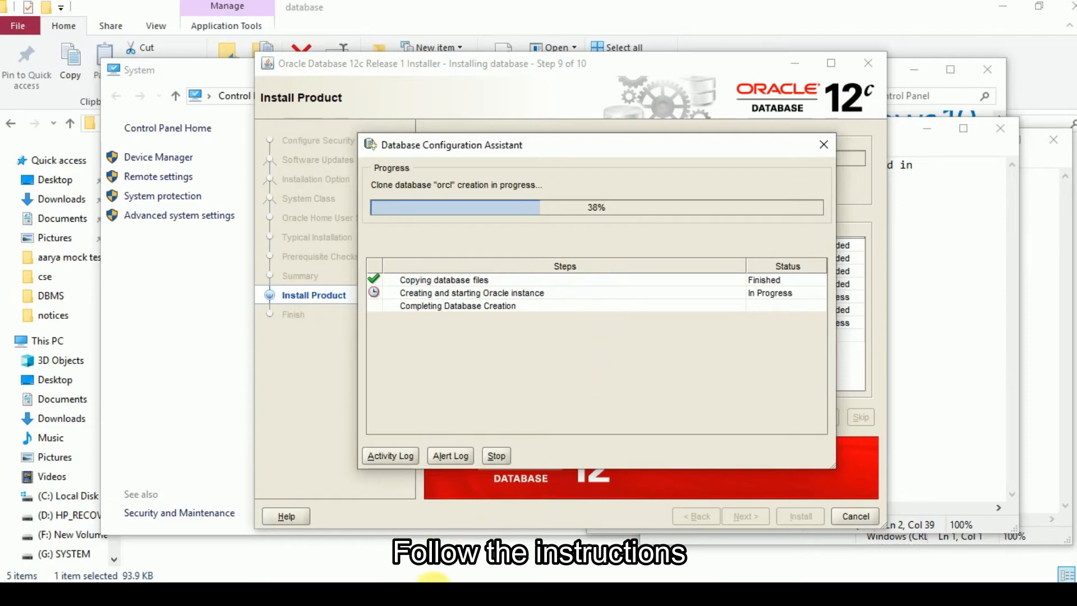
pyautogui.click(384, 594)
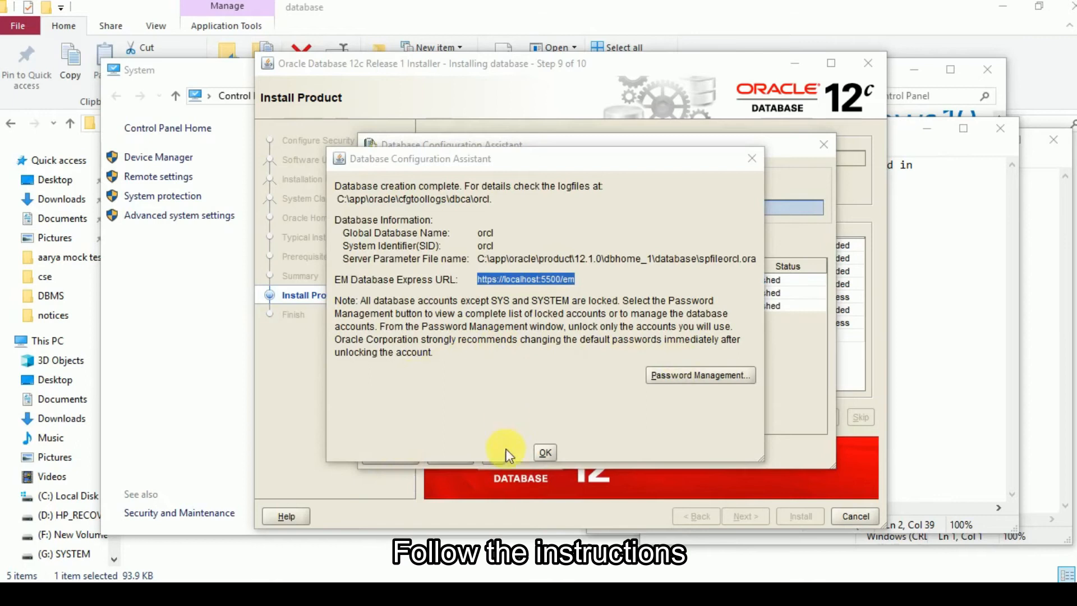
# - Open Password Management for the new orcl database and review the user accounts and their lock settings through the whole list
pyautogui.click(677, 379)
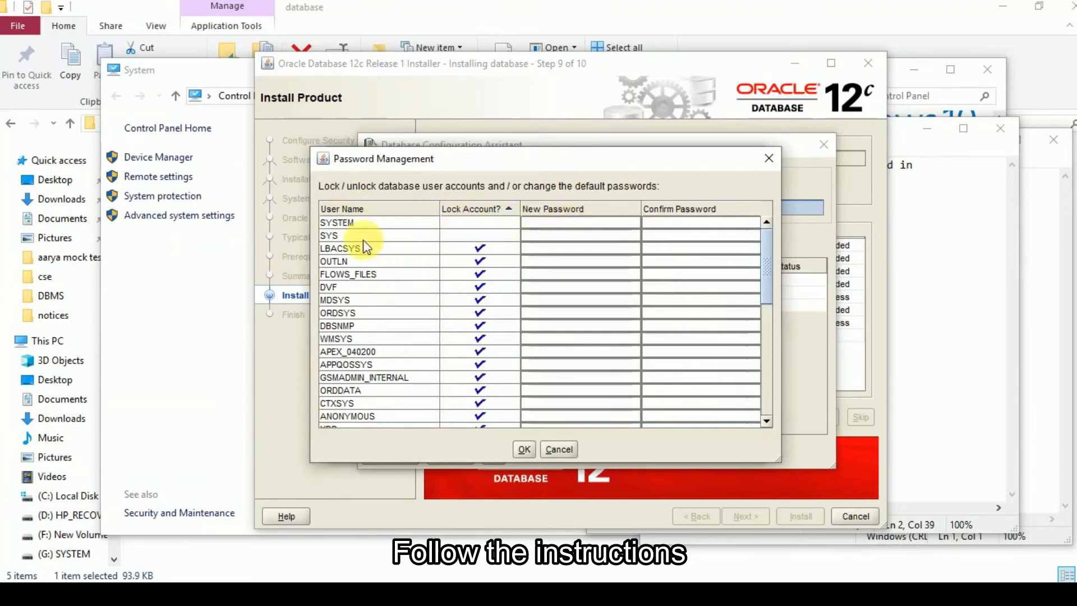
pyautogui.click(356, 223)
pyautogui.click(349, 239)
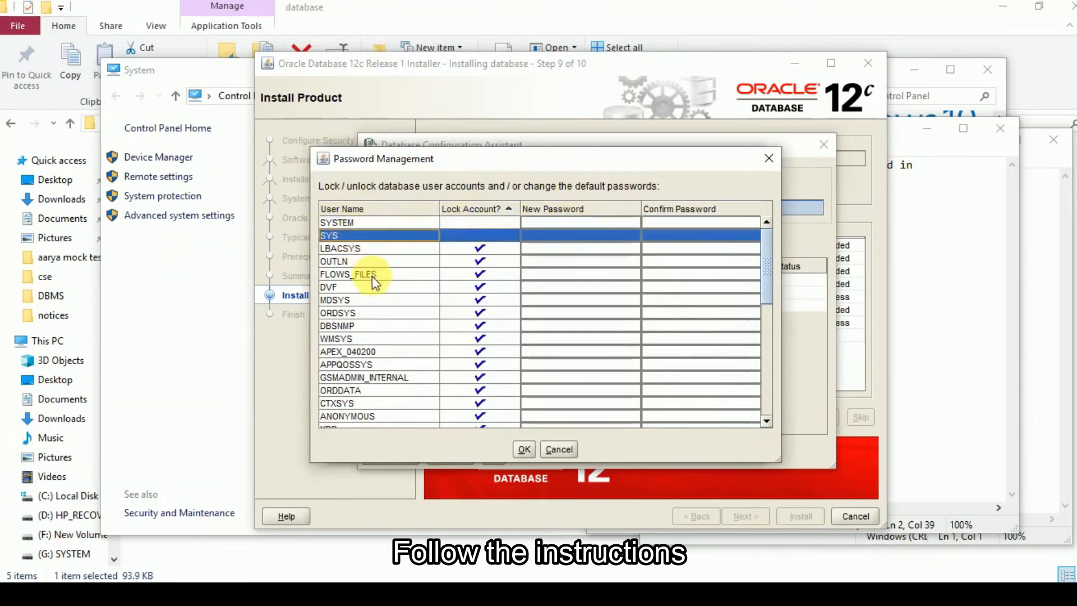
pyautogui.scroll(-3, 387, 325)
pyautogui.scroll(-1, 387, 324)
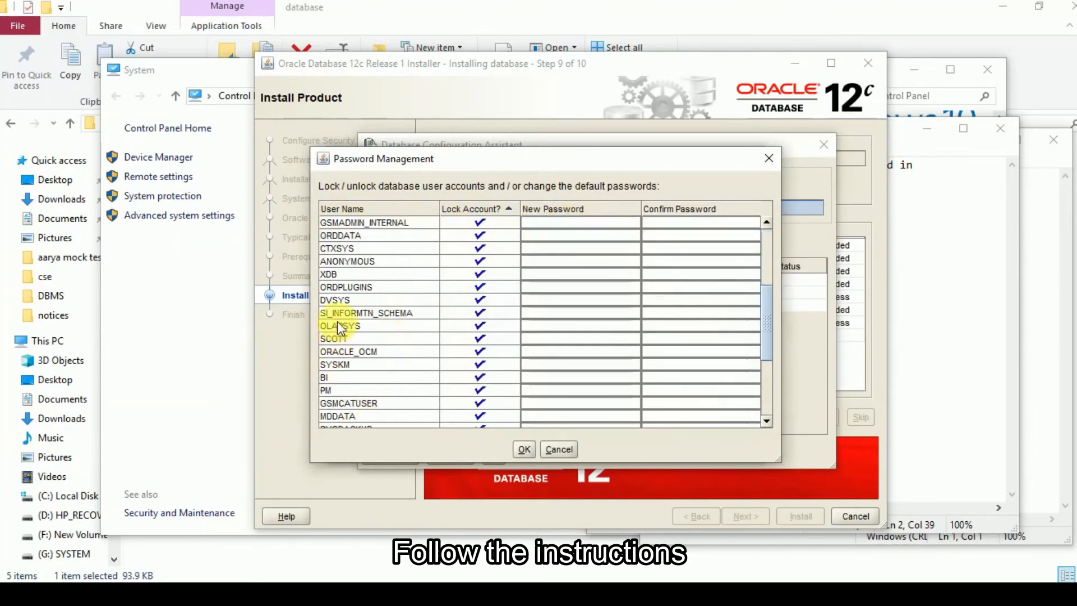
pyautogui.scroll(-2, 337, 281)
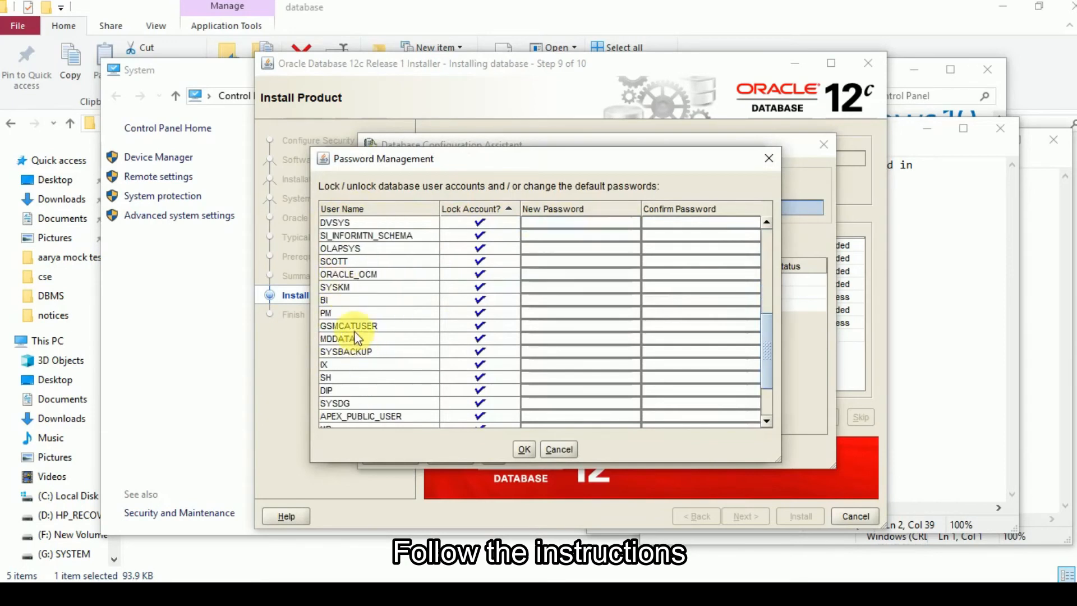
pyautogui.scroll(-1, 354, 340)
pyautogui.scroll(-1, 352, 337)
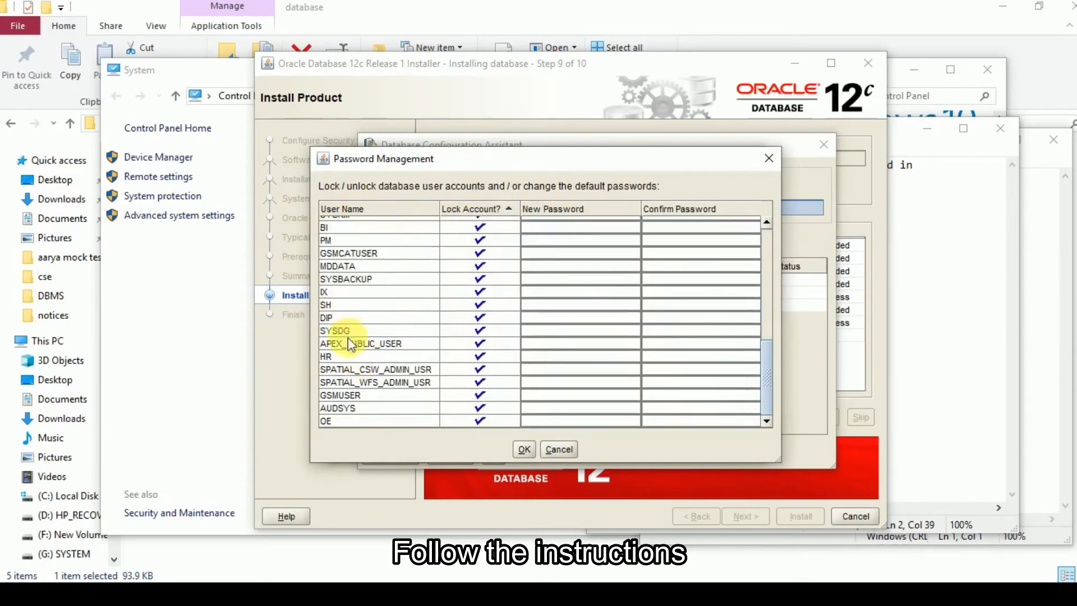
# - Unlock the SCOTT account in the Password Management list, leaving its new password blank
pyautogui.scroll(1, 350, 381)
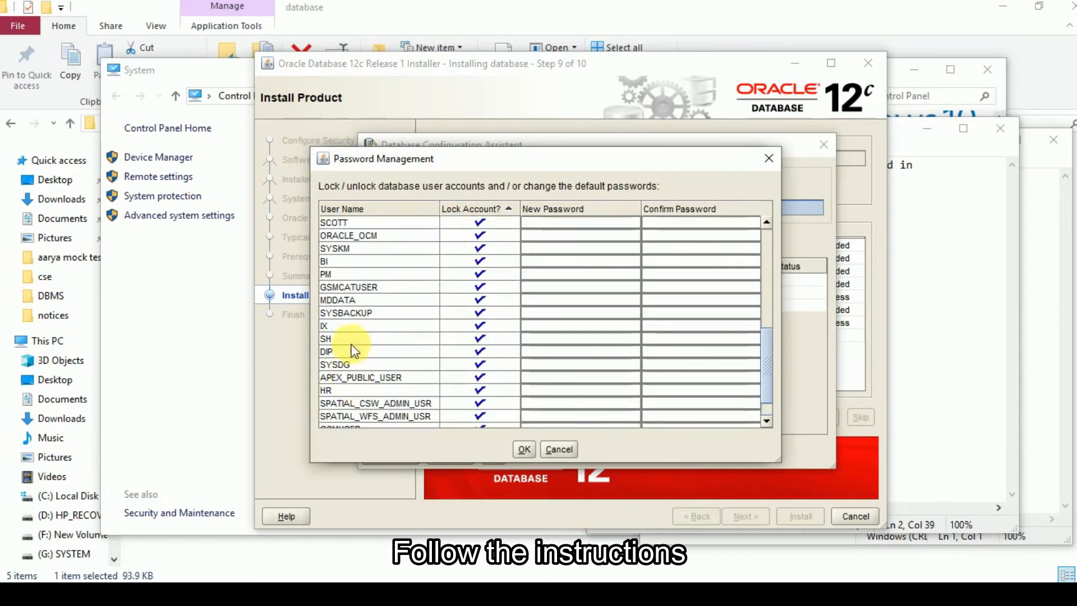
pyautogui.click(349, 225)
pyautogui.click(474, 221)
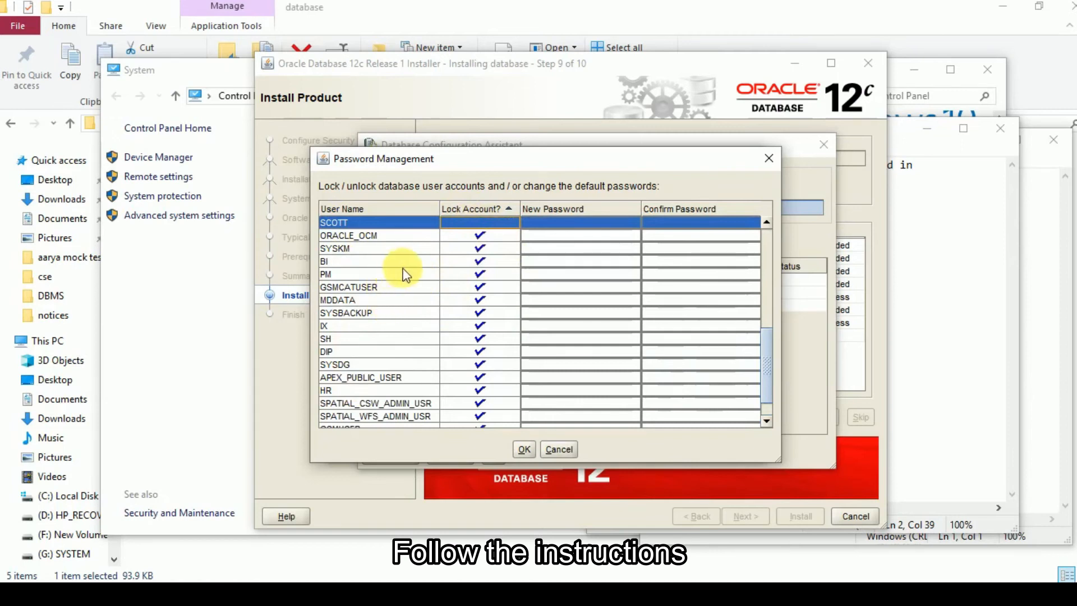
pyautogui.scroll(1, 417, 283)
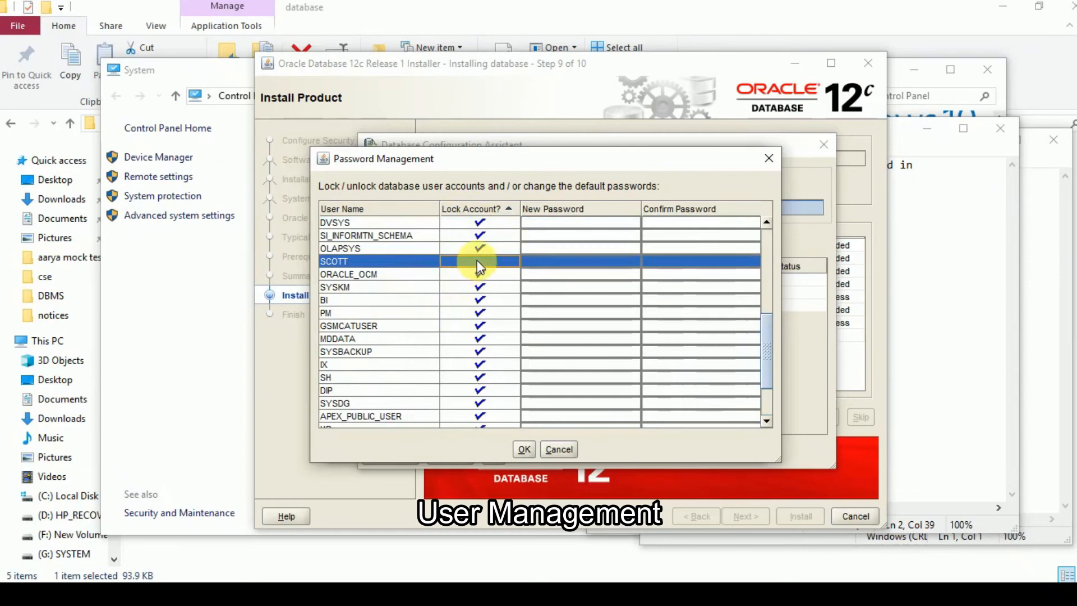
pyautogui.click(570, 261)
pyautogui.click(423, 262)
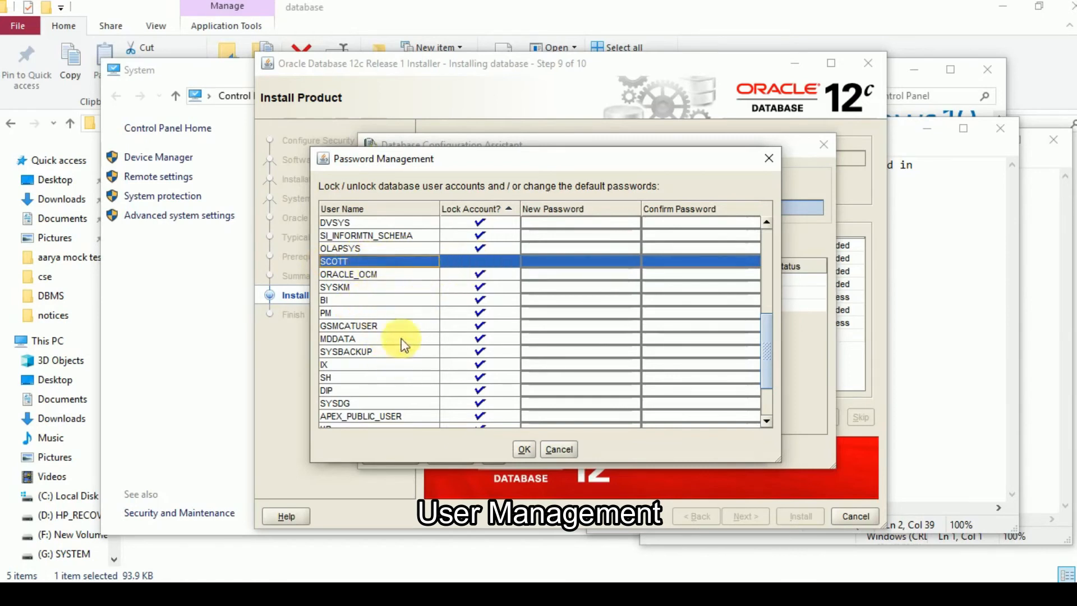
# - Recheck the account list, accept the Password Management changes, and dismiss the database creation summary to finish the installation
pyautogui.scroll(-2, 395, 327)
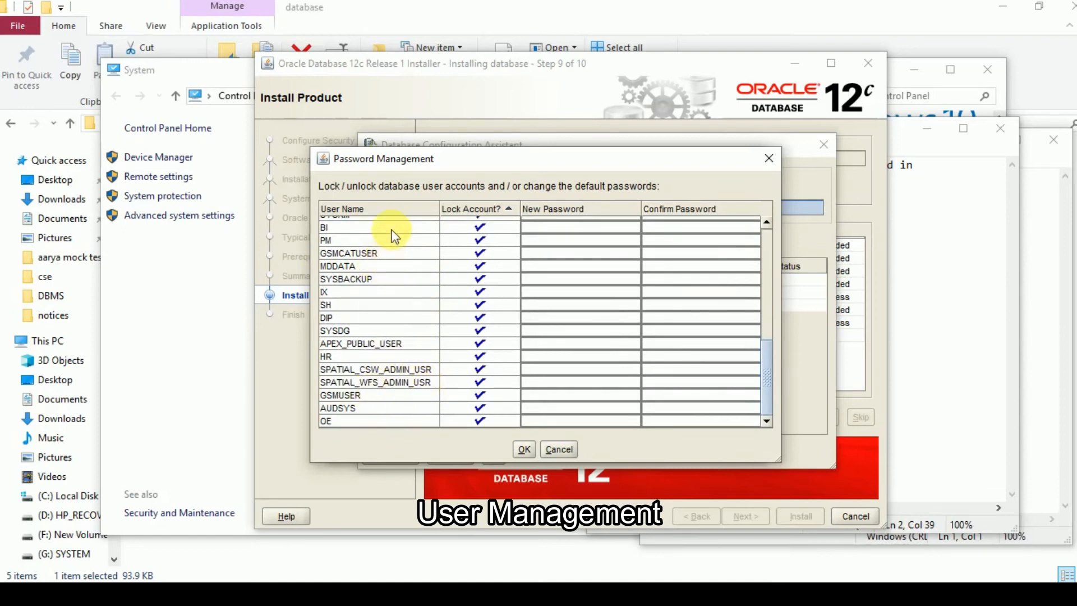
pyautogui.scroll(2, 398, 292)
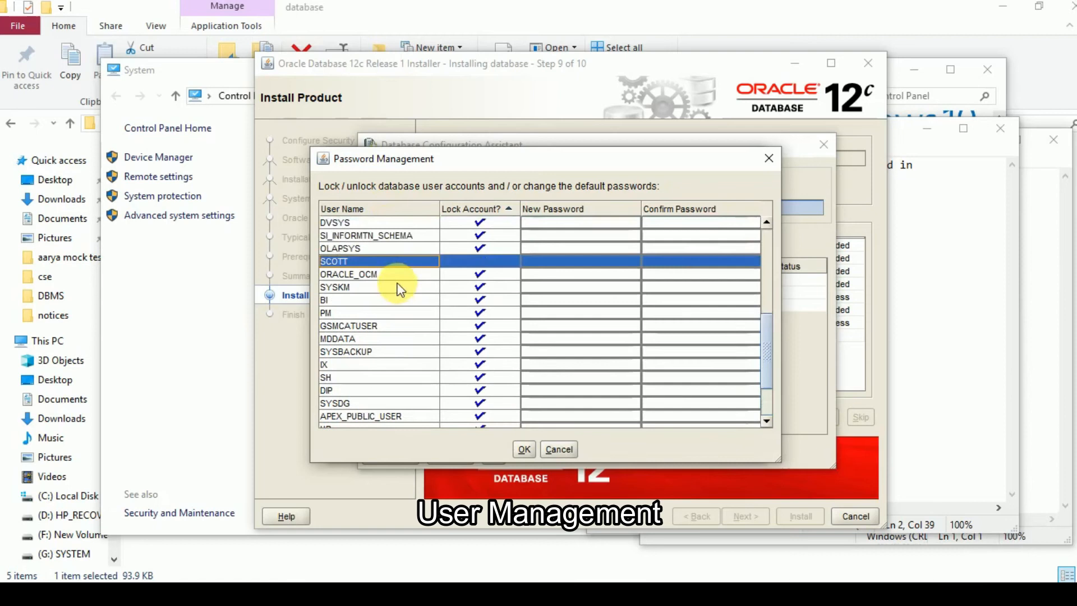
pyautogui.scroll(2, 397, 289)
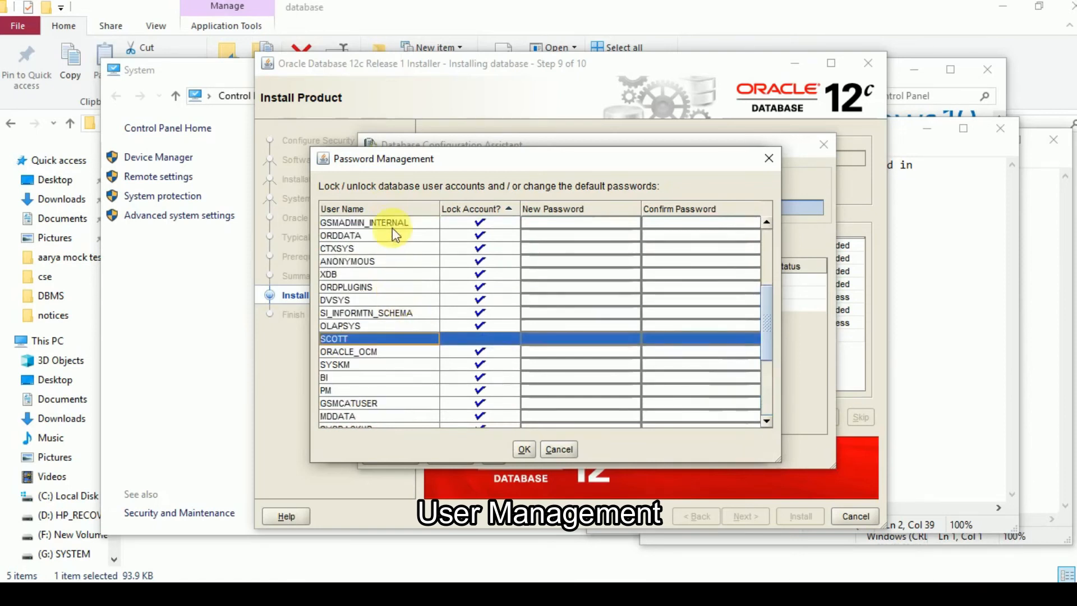
pyautogui.scroll(4, 392, 242)
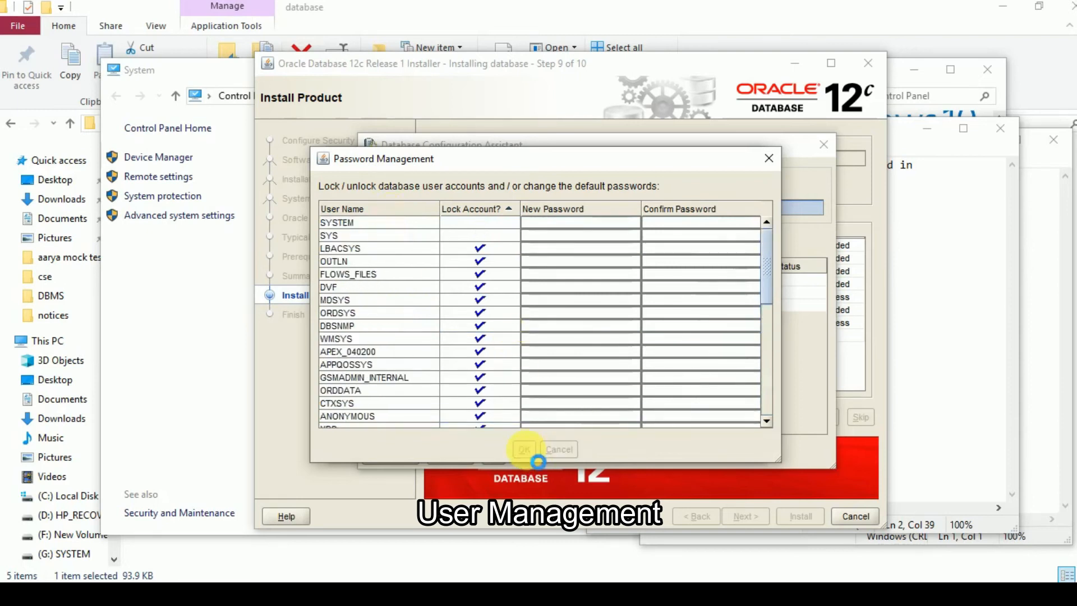
pyautogui.click(525, 450)
pyautogui.click(546, 452)
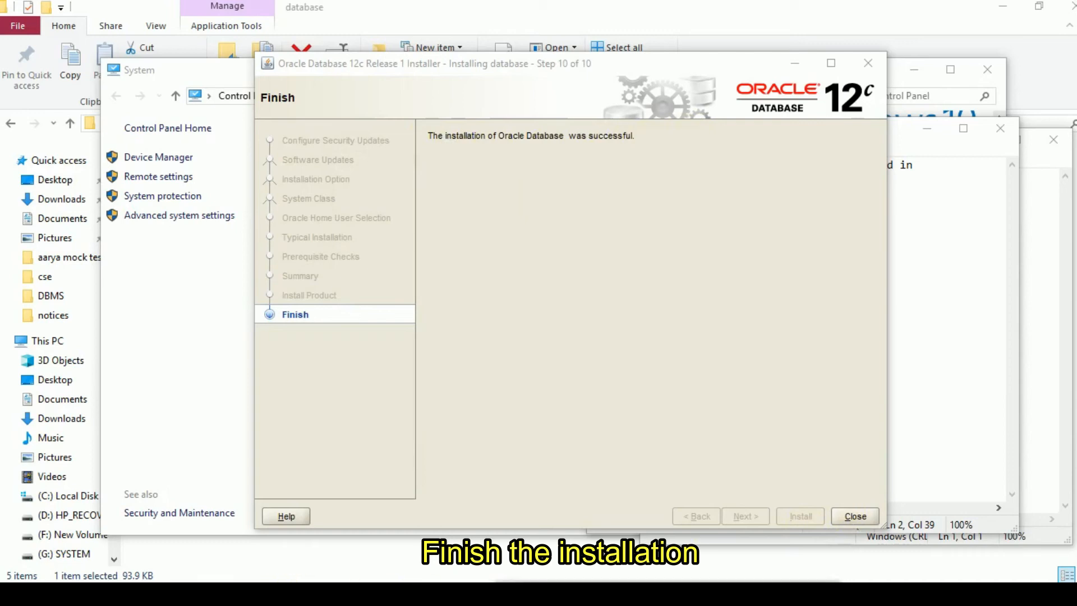
# - Switch to the Notepad note about the container database feature, move it aside, and end its sentence with a period
pyautogui.moveTo(158, 592)
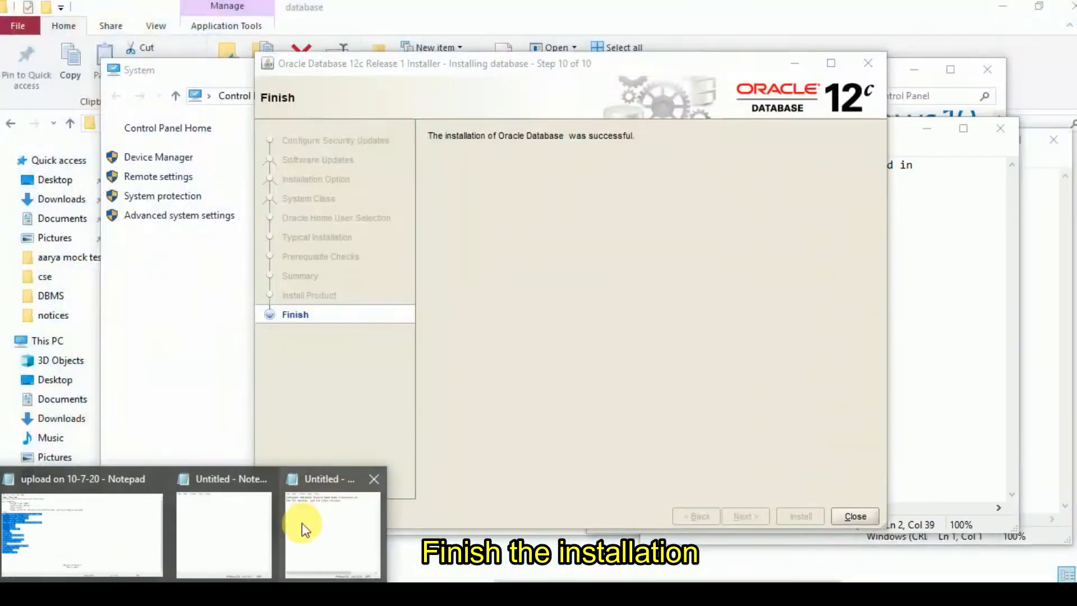
pyautogui.click(306, 526)
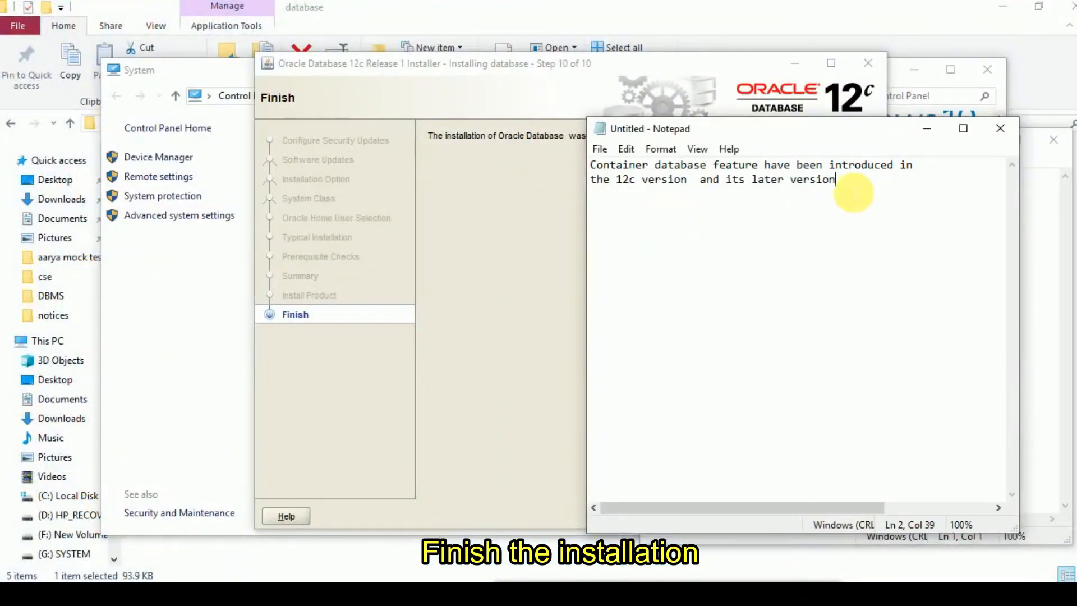
pyautogui.moveTo(880, 137); pyautogui.dragTo(402, 156)
pyautogui.write('.')
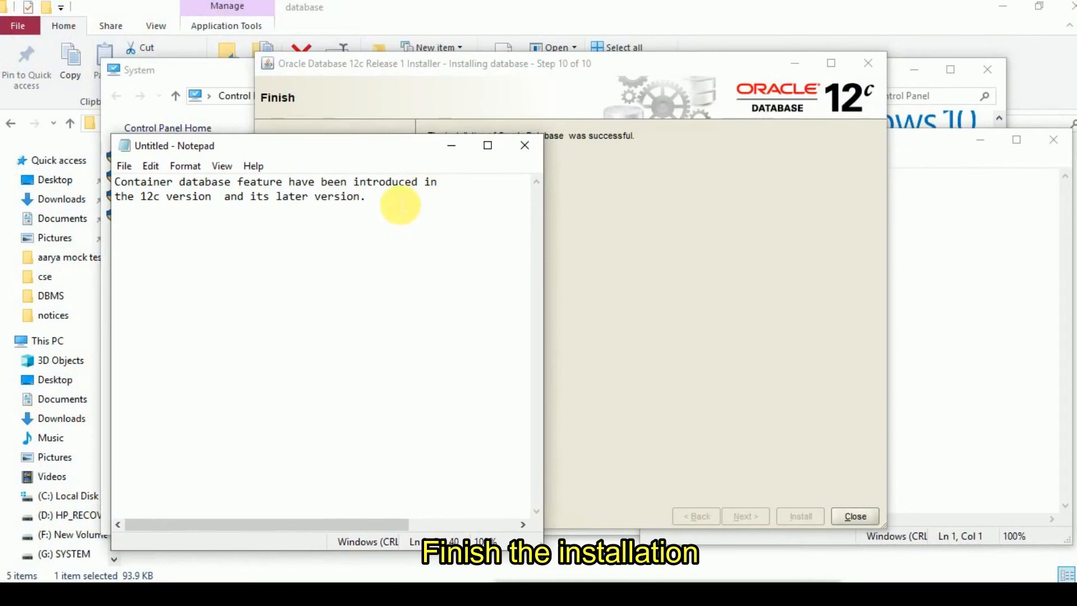
# - Add the line "Now successfully installation have been done." to the Notepad note
pyautogui.press('Return')
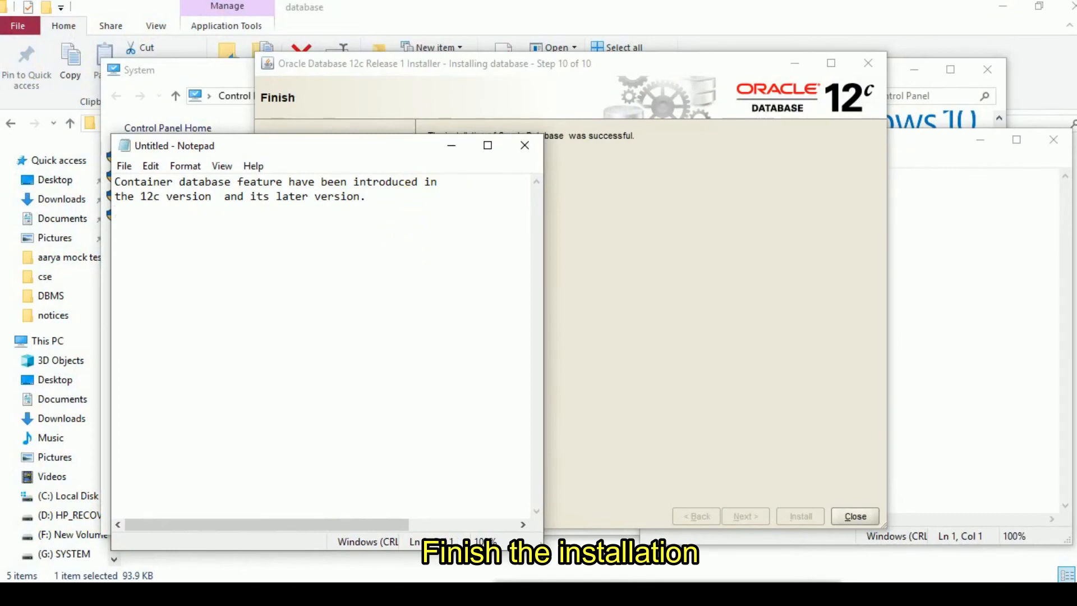
pyautogui.write('Now successfully installation have been done.')
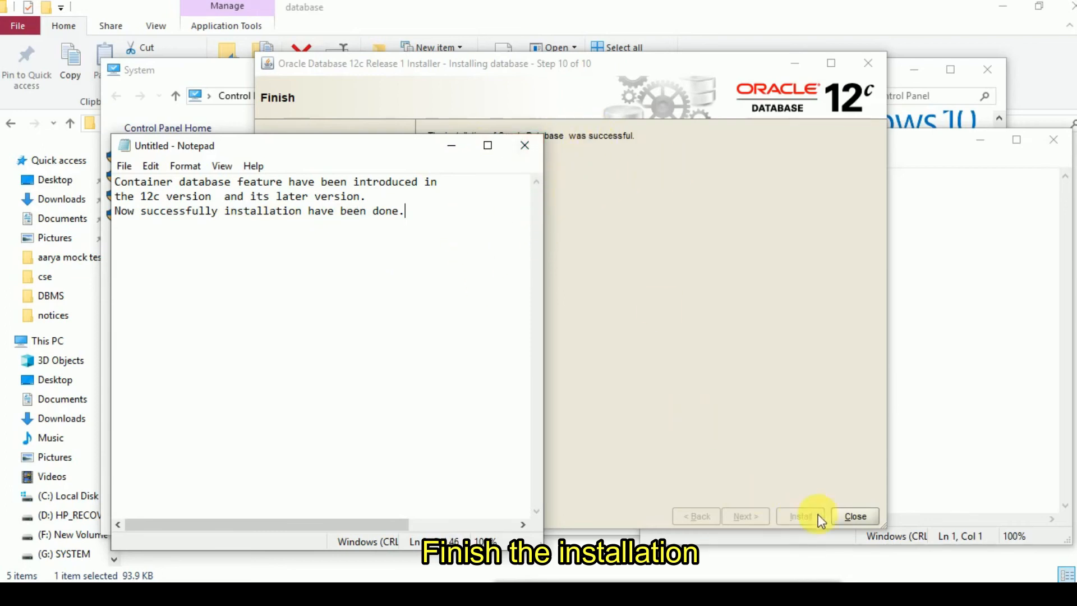
# - Close the finished Oracle Database installer and the empty Notepad window
pyautogui.click(856, 517)
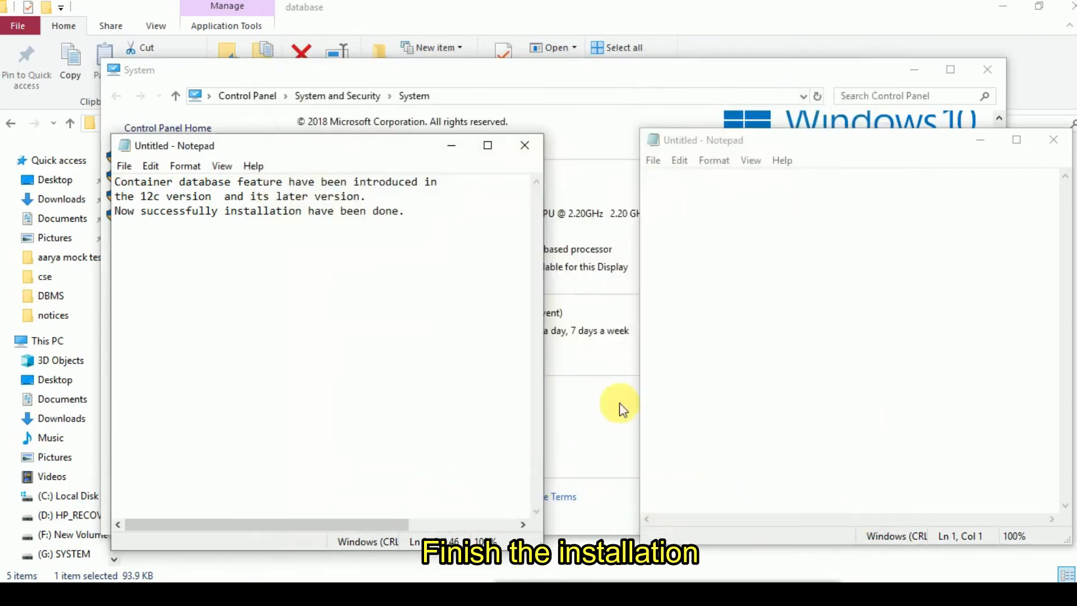
pyautogui.click(1053, 141)
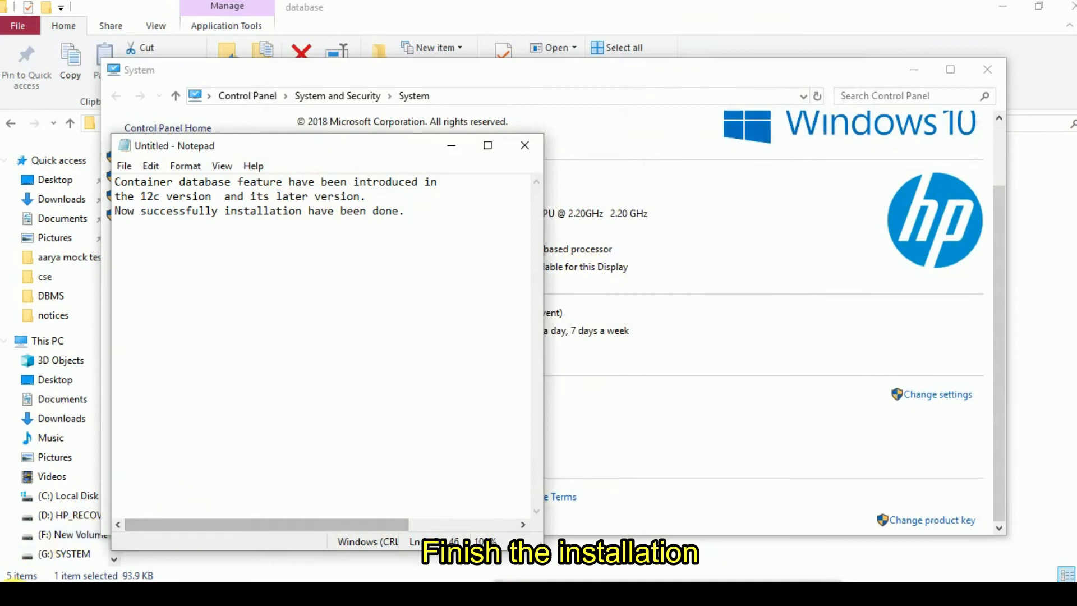
pyautogui.click(13, 596)
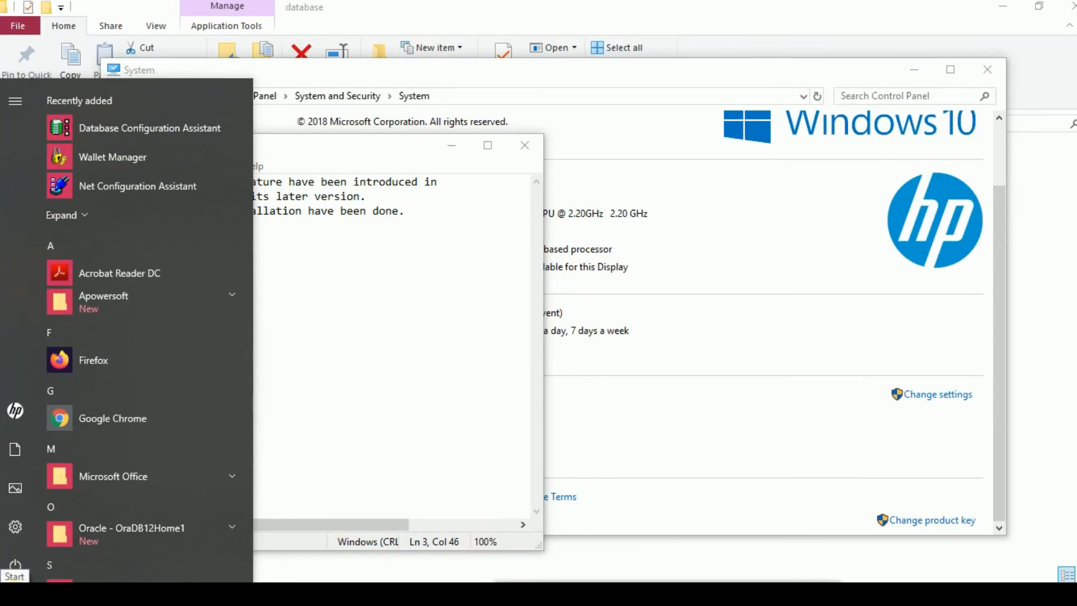
pyautogui.write('sql')
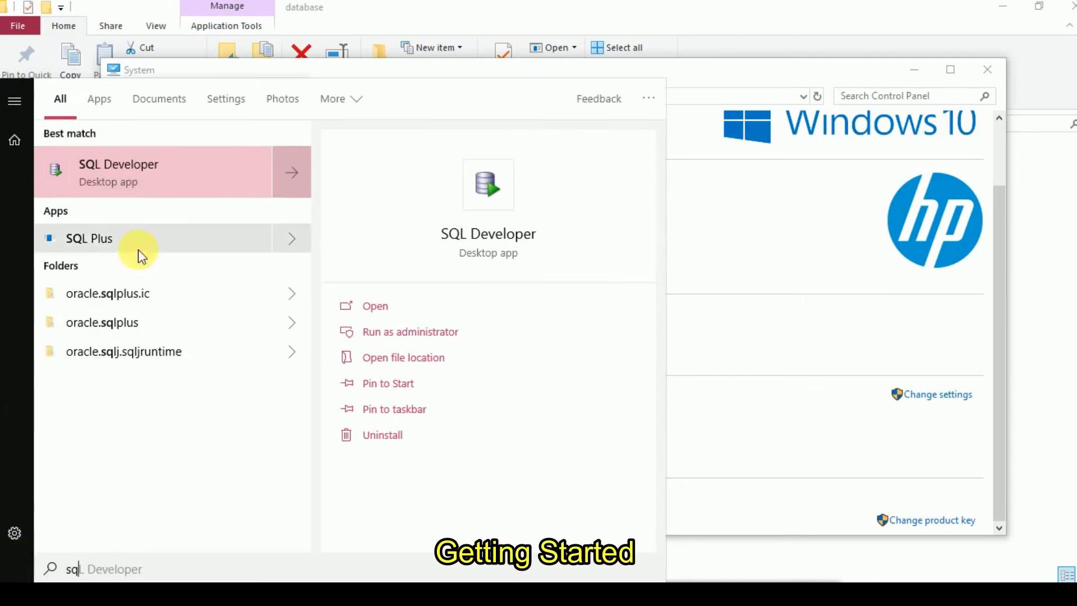
pyautogui.click(110, 240)
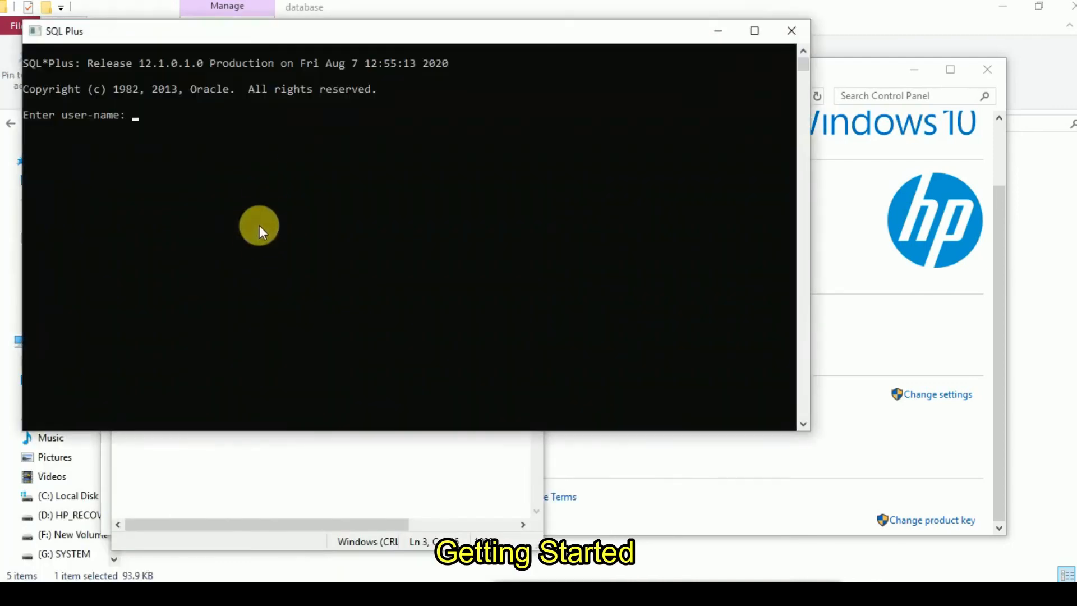
pyautogui.click(790, 31)
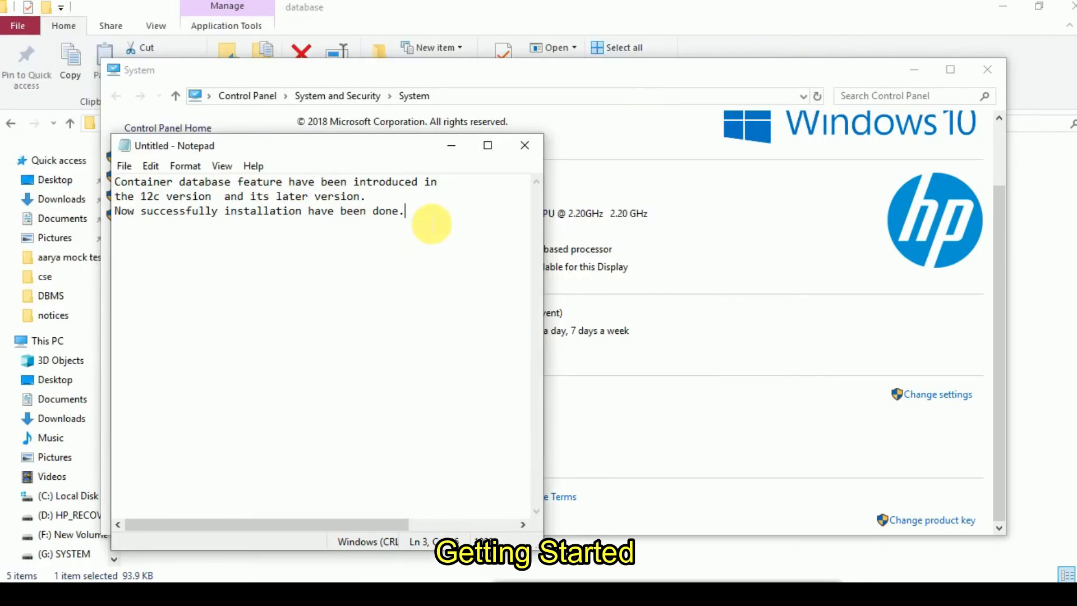
# - Add the line "Let gets start with oracle 12c." to the end of the note
pyautogui.press('Return')
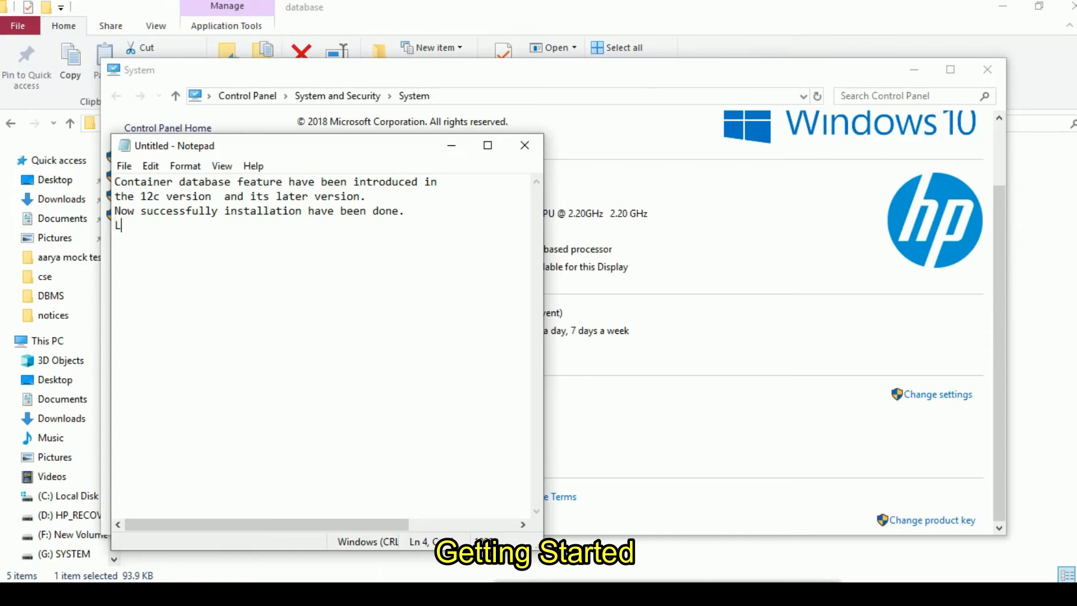
pyautogui.write('Let Sta')
pyautogui.press('BackSpace')
pyautogui.press('BackSpace')
pyautogui.press('BackSpace')
pyautogui.write('gets start')
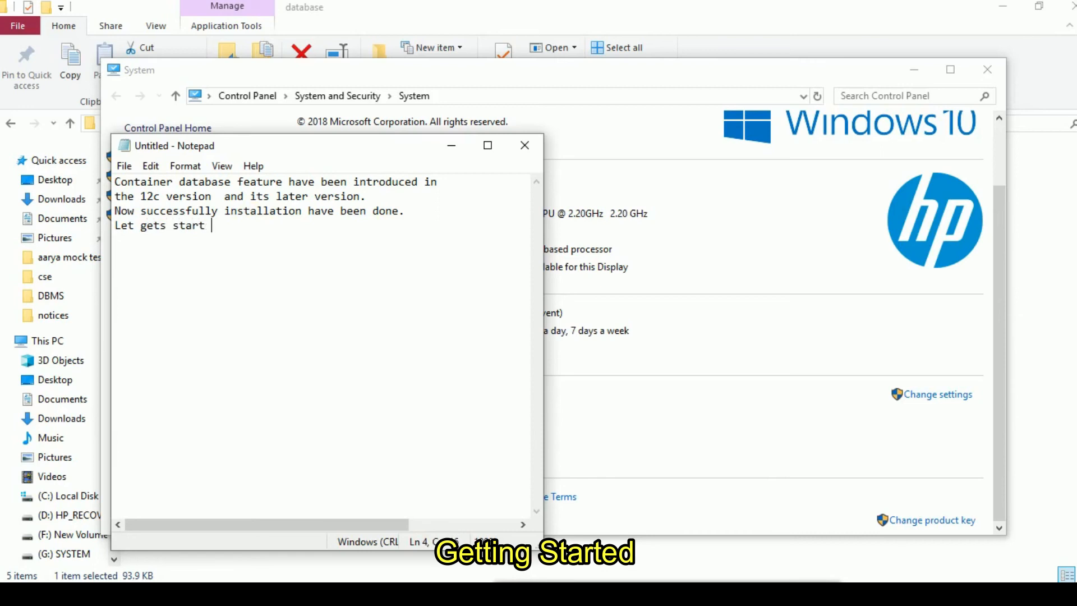
pyautogui.write(' with oracle 12c.')
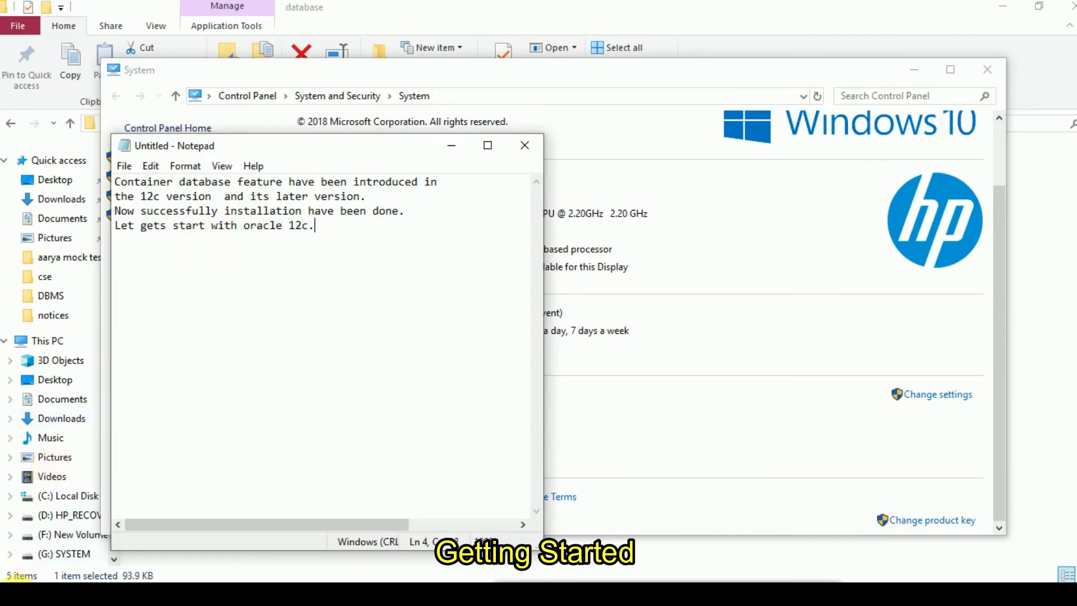
# - Search Windows for cmd, open Command Prompt, and move its window beside the note's text
pyautogui.click(16, 596)
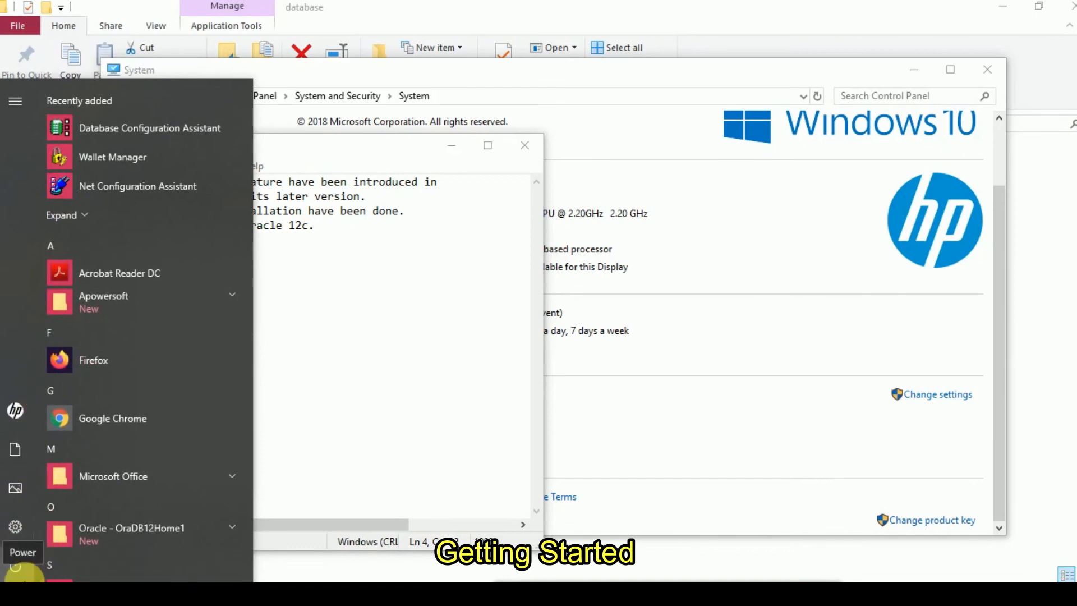
pyautogui.write('c')
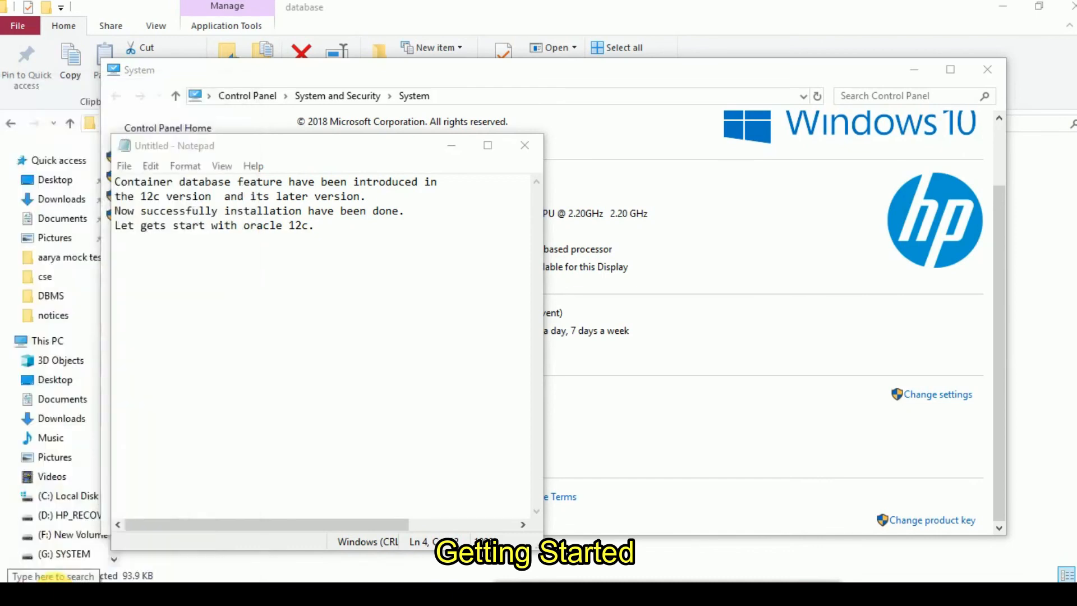
pyautogui.write('md')
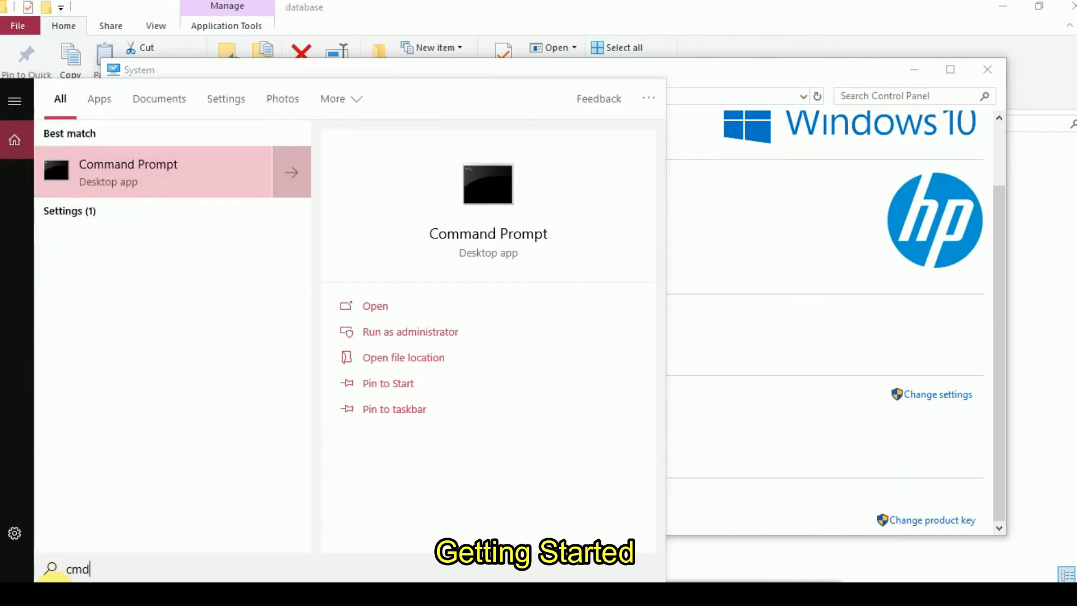
pyautogui.click(169, 154)
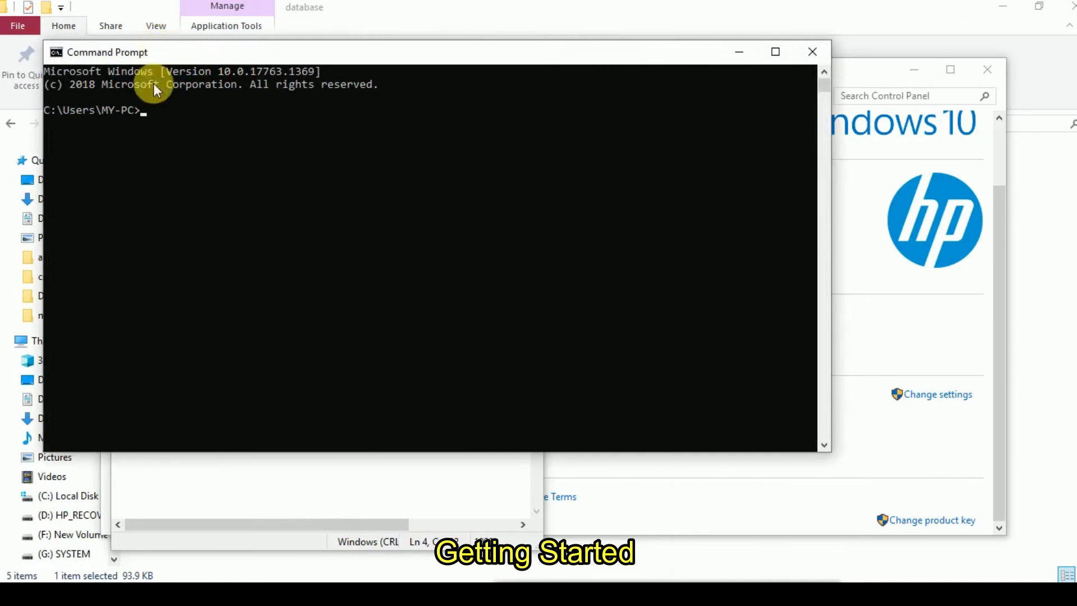
pyautogui.moveTo(315, 53); pyautogui.dragTo(593, 109)
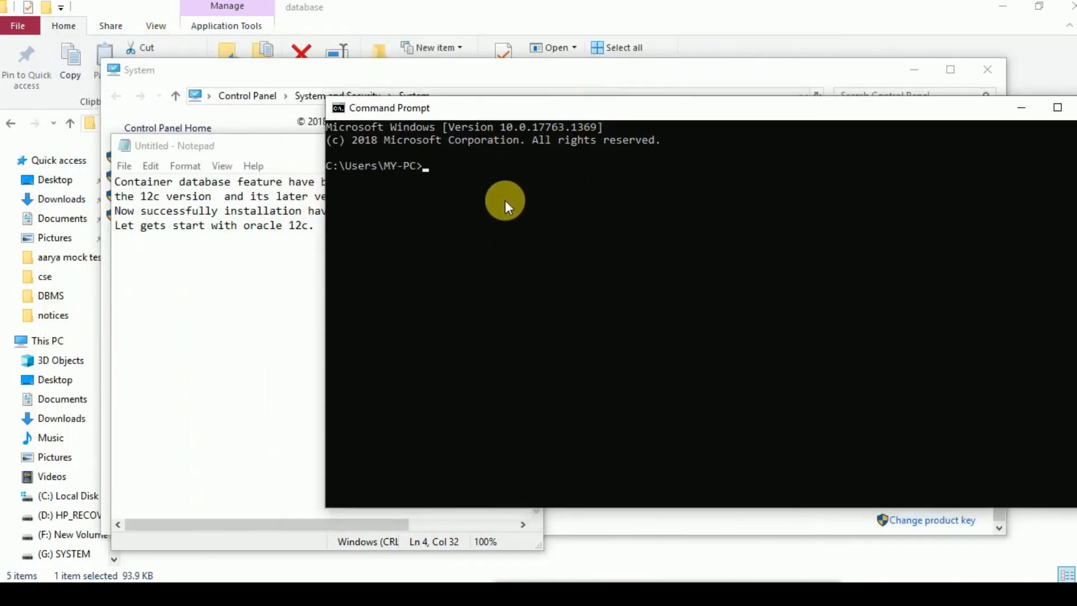
# - Start sqlplus from the command line and enter scott as the user name
pyautogui.write('sql')
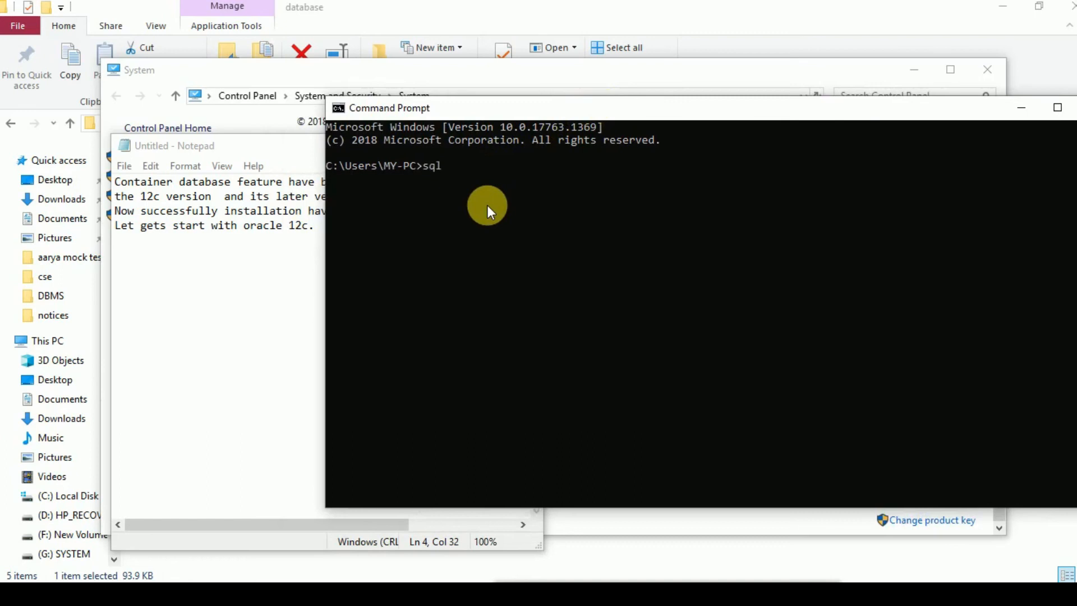
pyautogui.write('plus')
pyautogui.press('Return')
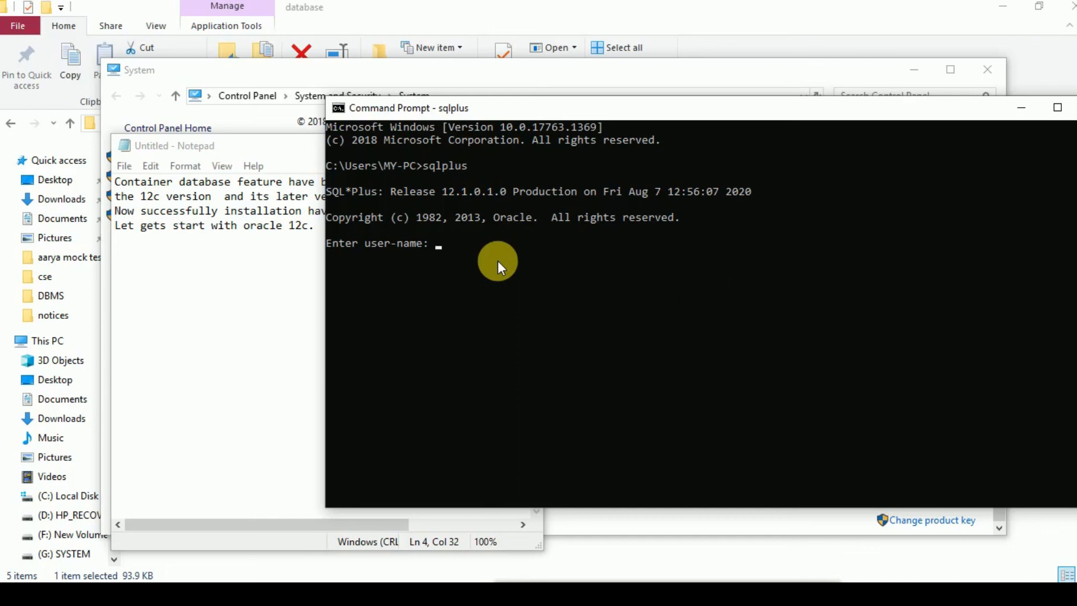
pyautogui.write('scott')
pyautogui.press('Return')
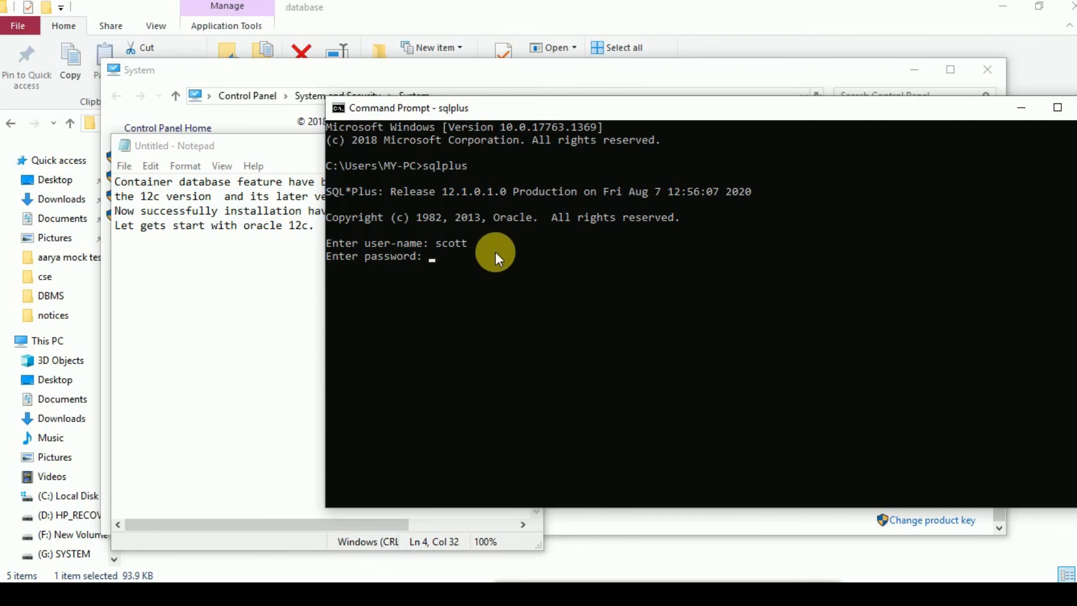
# - Switch to the Notepad note and record the default username scott with its default password on the line below
pyautogui.click(214, 275)
pyautogui.click(331, 230)
pyautogui.press('Return')
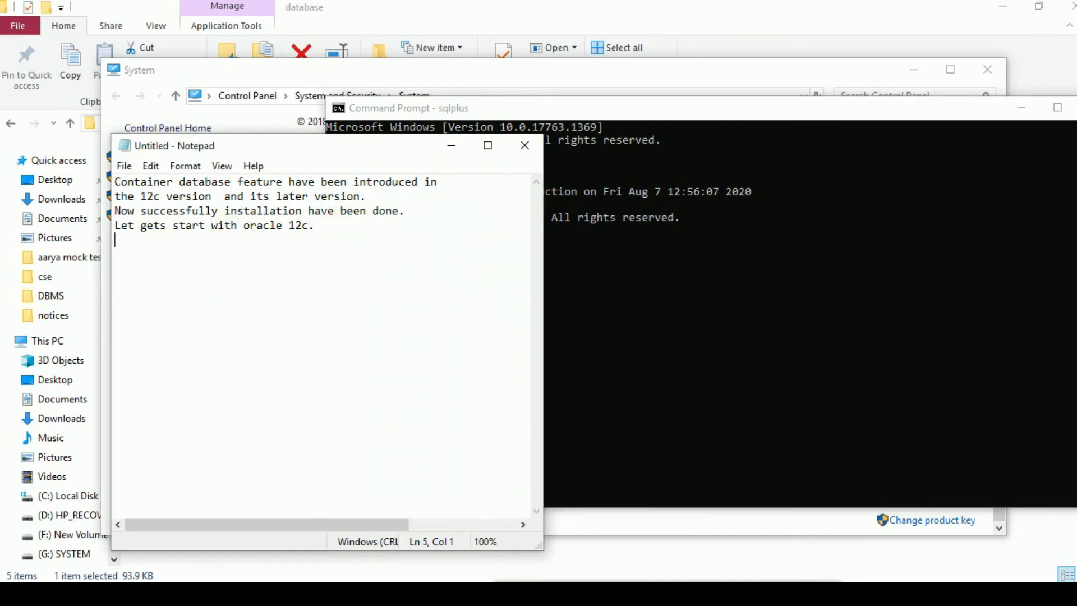
pyautogui.write('Default username:')
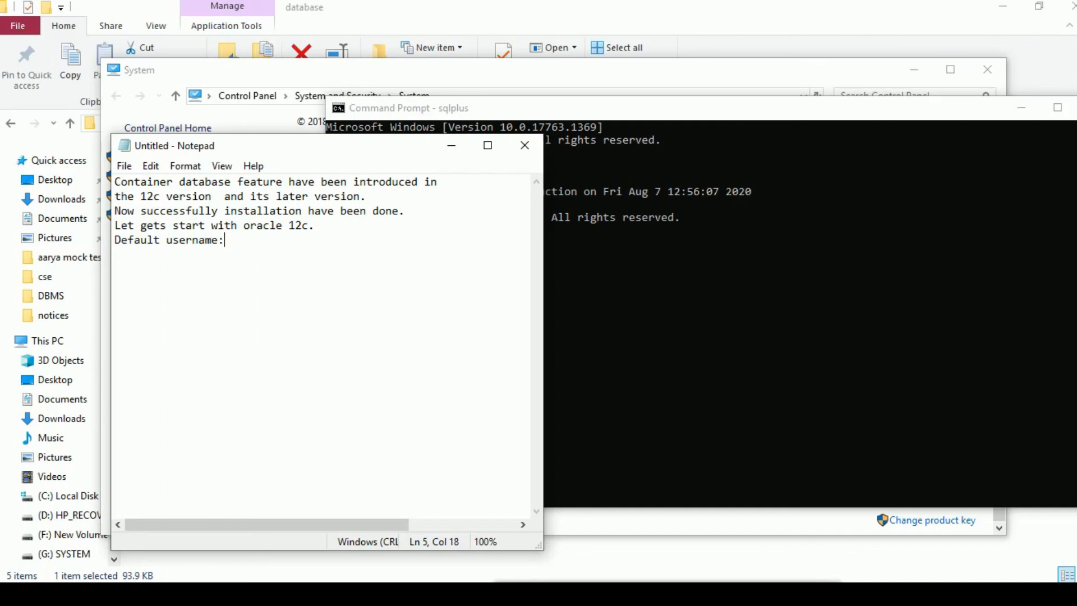
pyautogui.write('scott')
pyautogui.press('Return')
pyautogui.write('password:tiger')
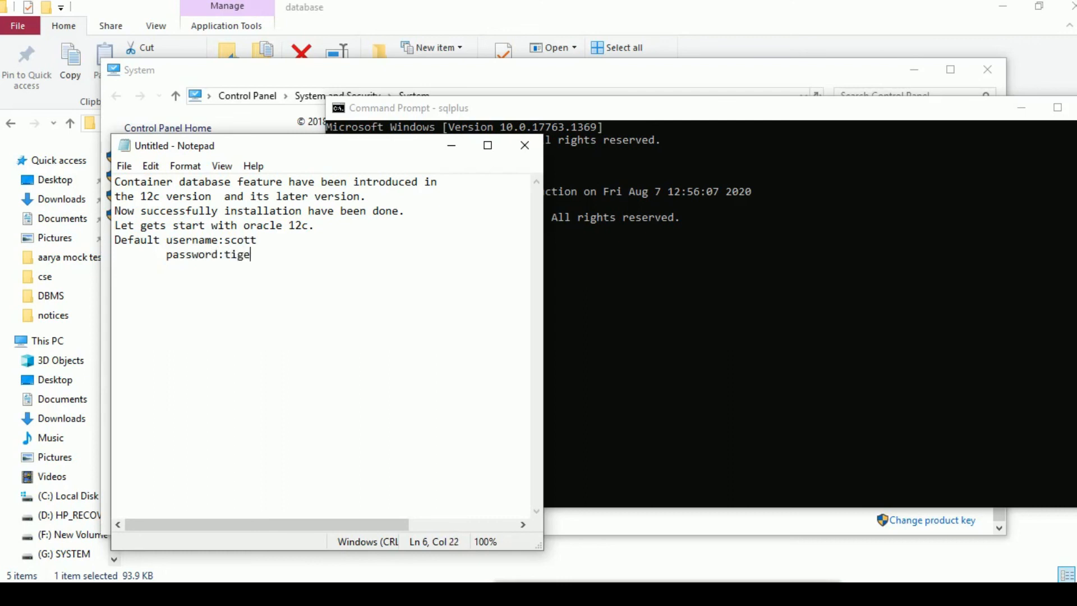
# - Switch back to Command Prompt and try to log in as scott with the account password
pyautogui.click(768, 290)
pyautogui.click(712, 290)
pyautogui.press('Escape')
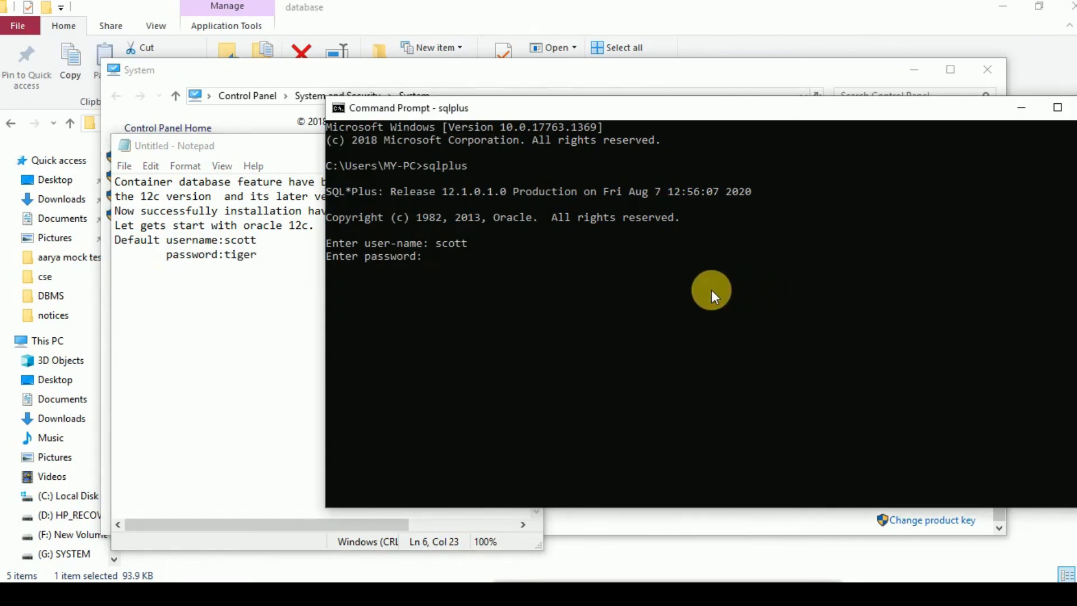
pyautogui.press('Return')
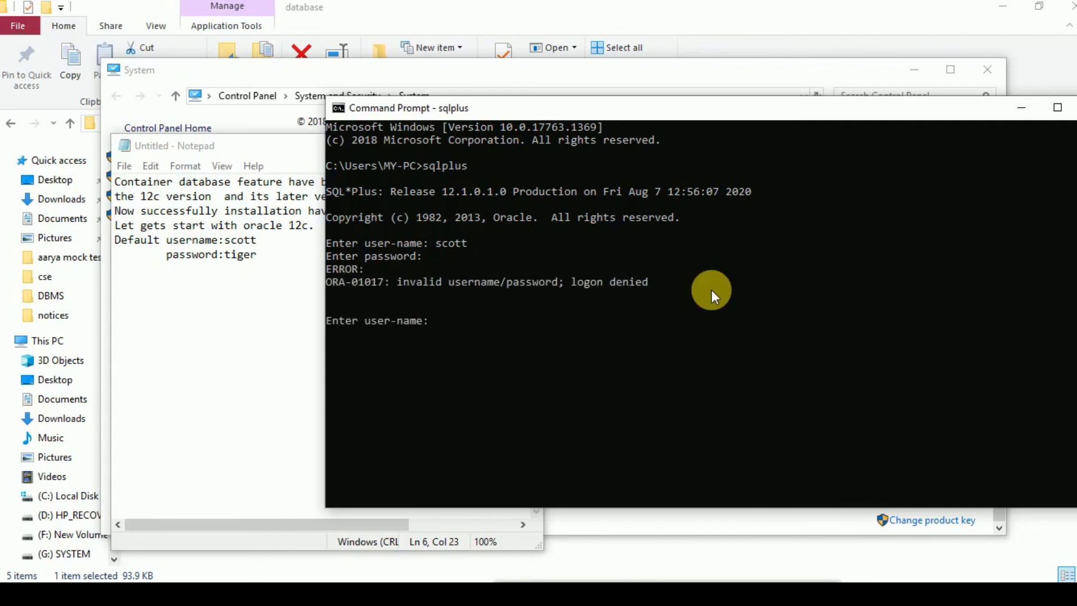
# - Log in again as scott with the account password, and enter and confirm a new password for the account
pyautogui.write('scott')
pyautogui.press('Return')
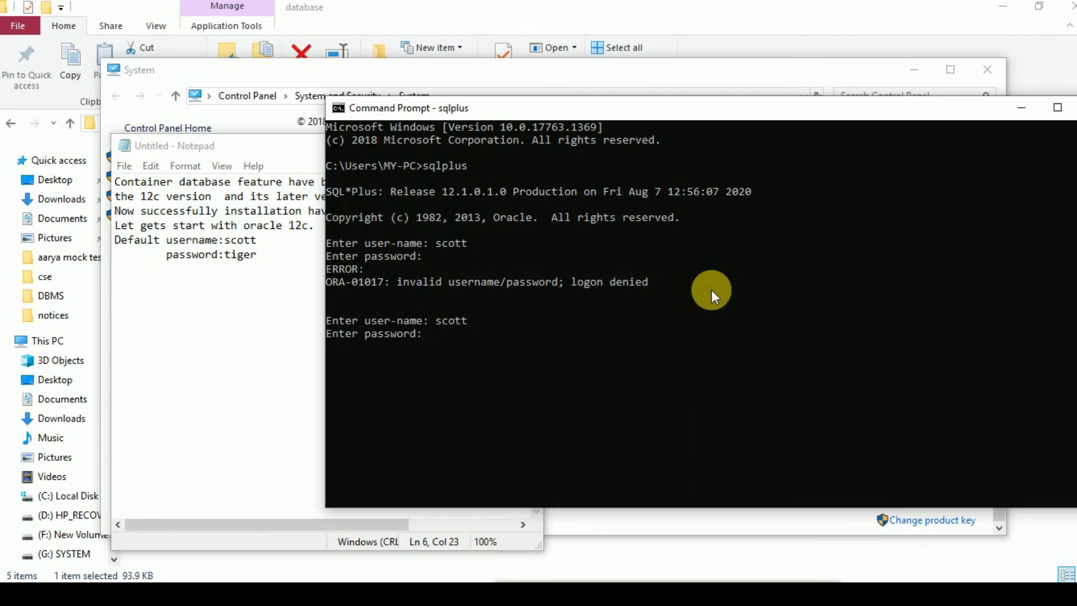
pyautogui.press('Return')
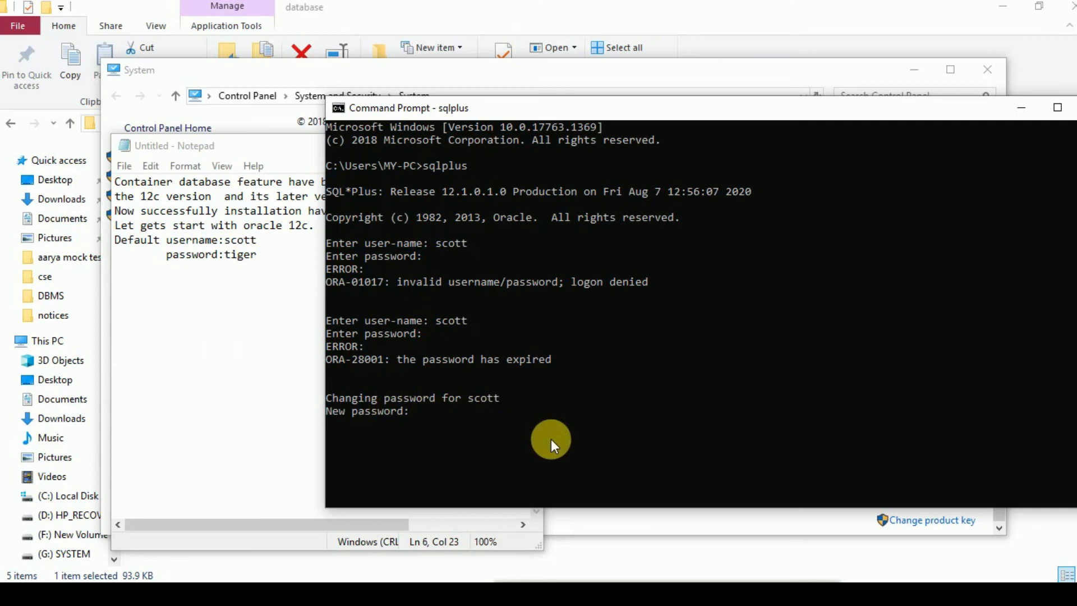
pyautogui.press('Return')
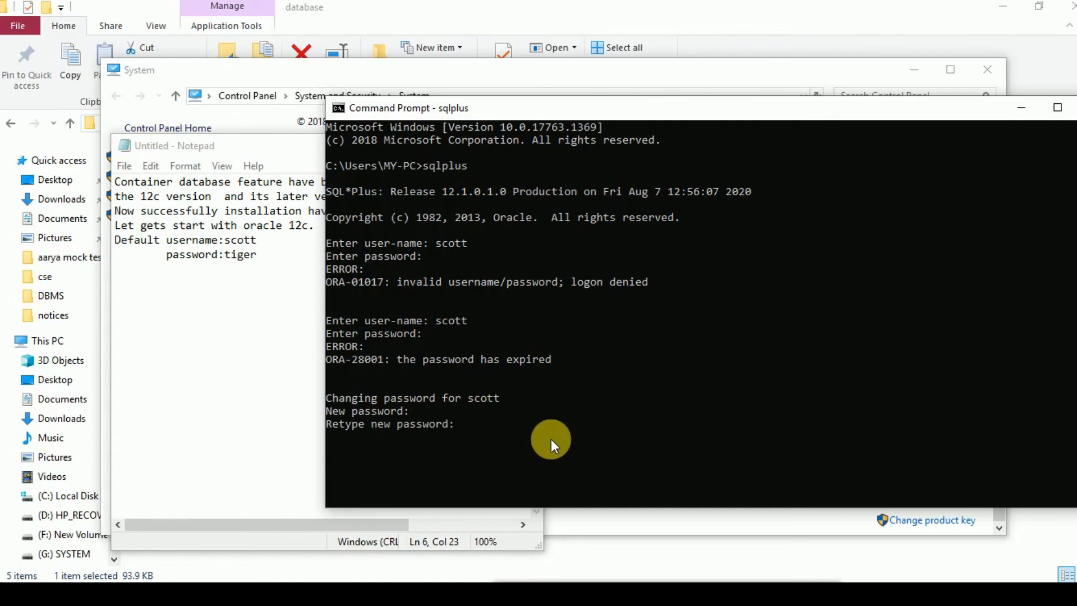
pyautogui.press('Return')
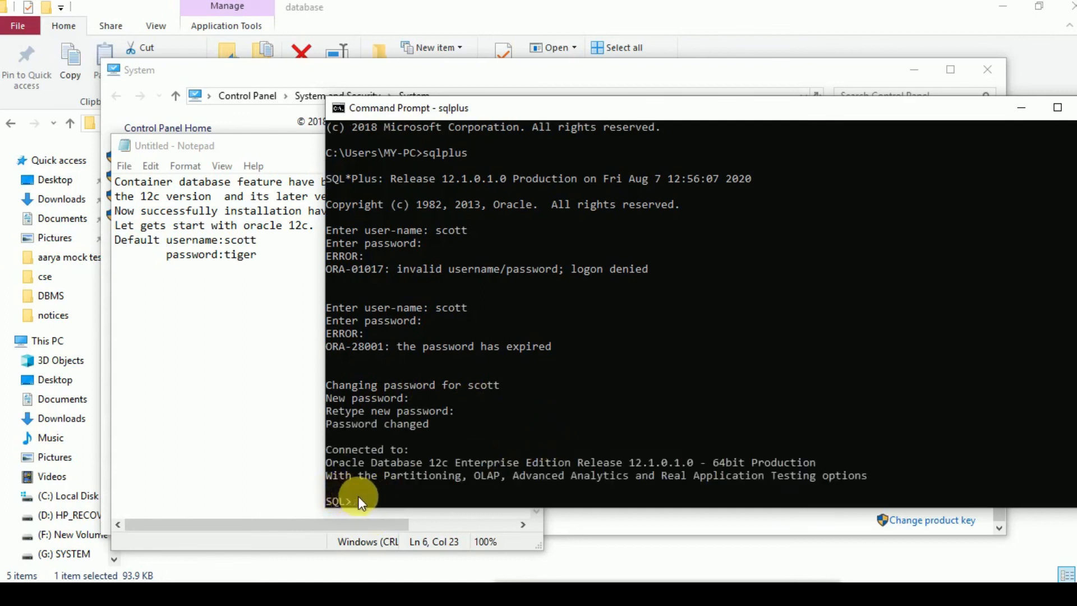
pyautogui.moveTo(362, 501); pyautogui.dragTo(329, 501)
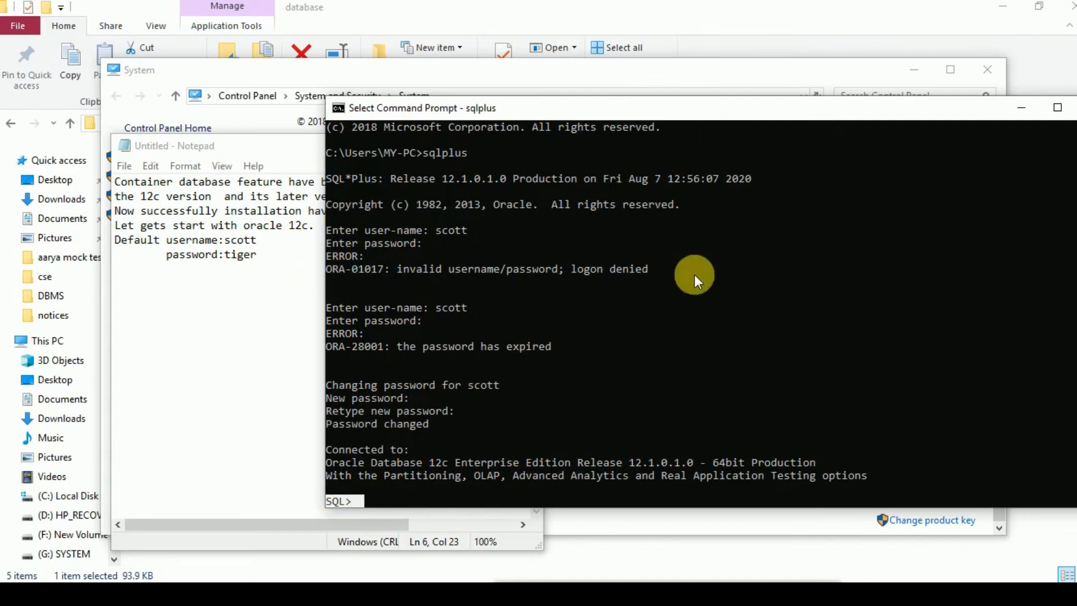
pyautogui.click(425, 488)
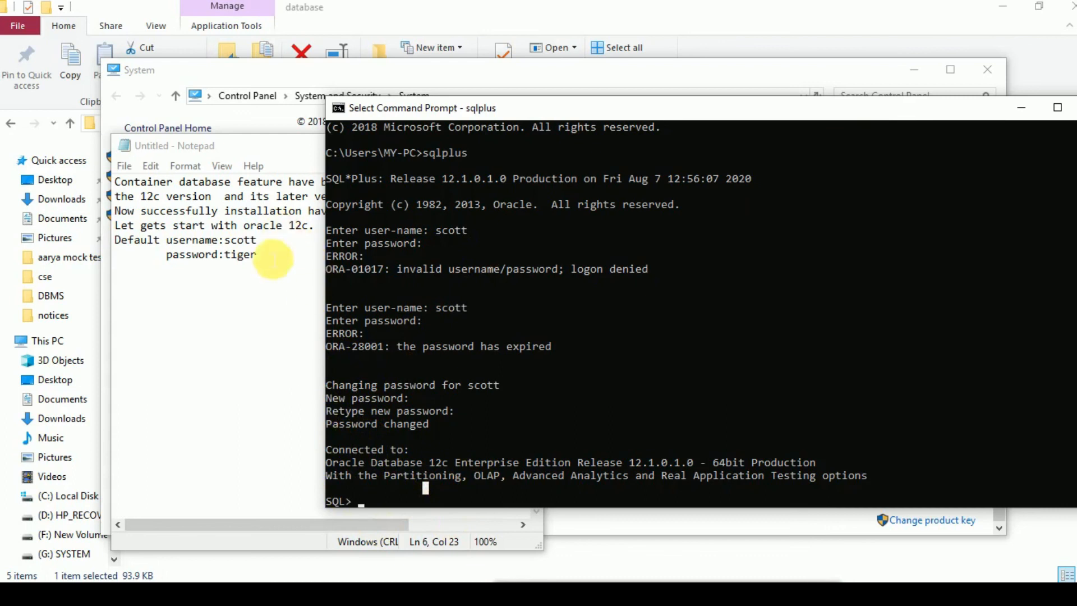
# - Switch to Notepad and add "For more details refer lecture no #19 on Google classroom." below a blank line
pyautogui.click(283, 262)
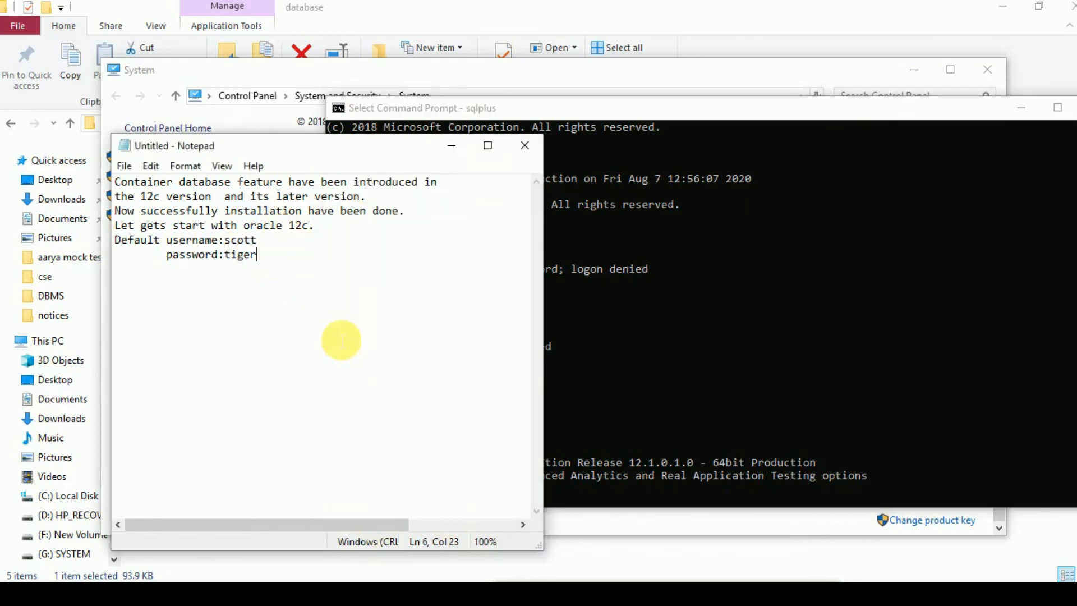
pyautogui.click(341, 340)
pyautogui.press('Return')
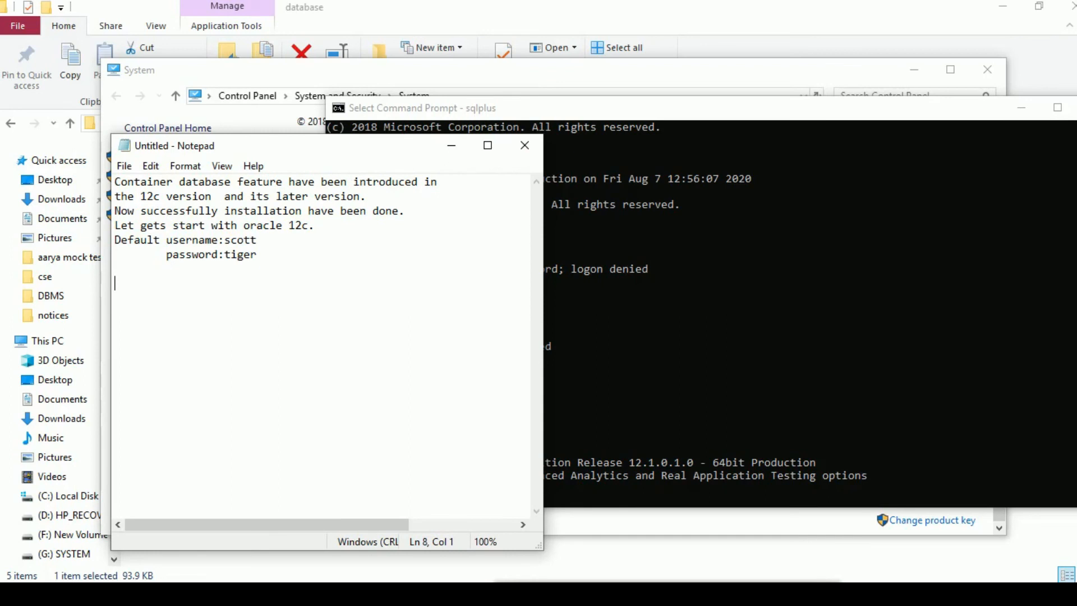
pyautogui.write('For more details ')
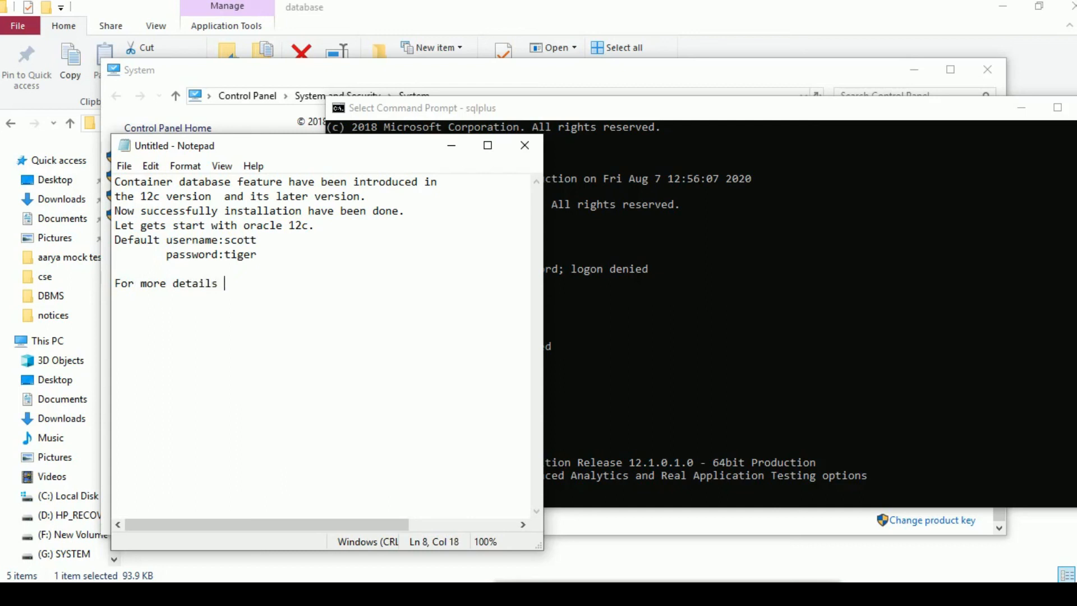
pyautogui.write('refer lecture ')
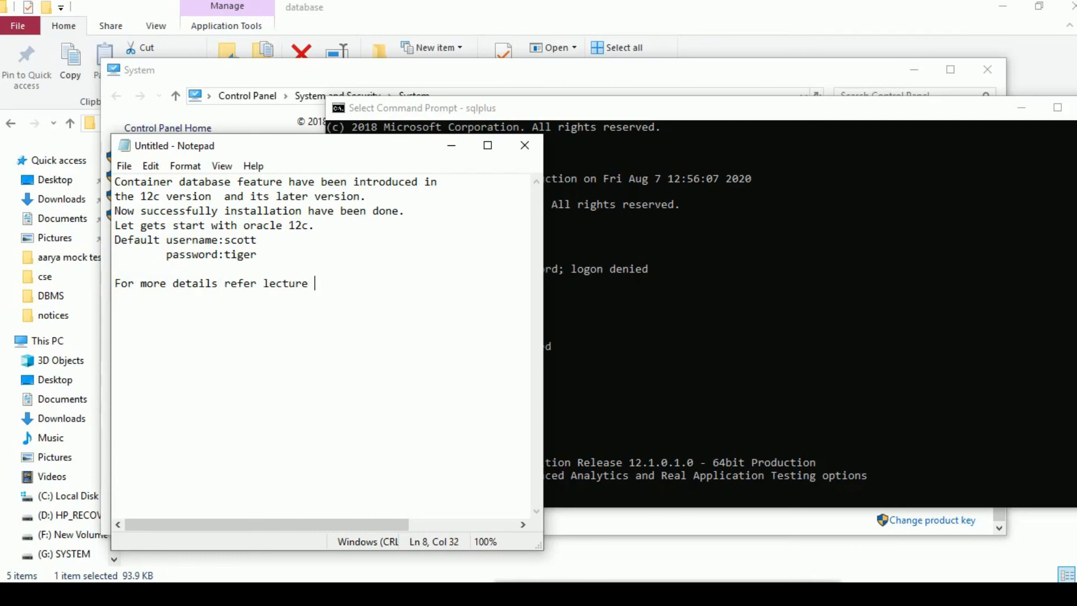
pyautogui.write('no')
pyautogui.write('#19 on Google classroom')
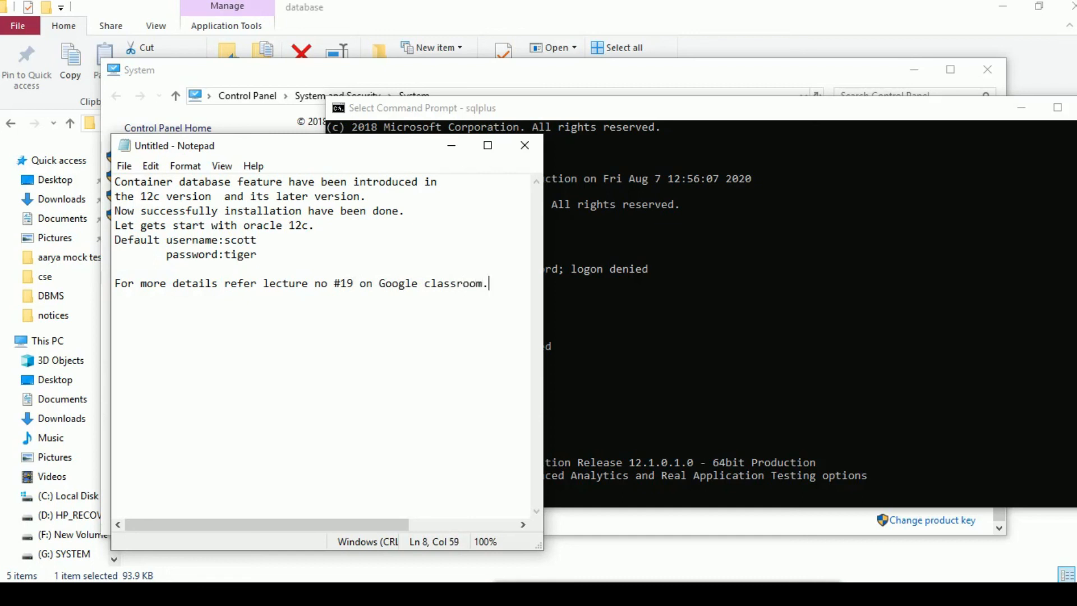
pyautogui.write('.')
pyautogui.press('Return')
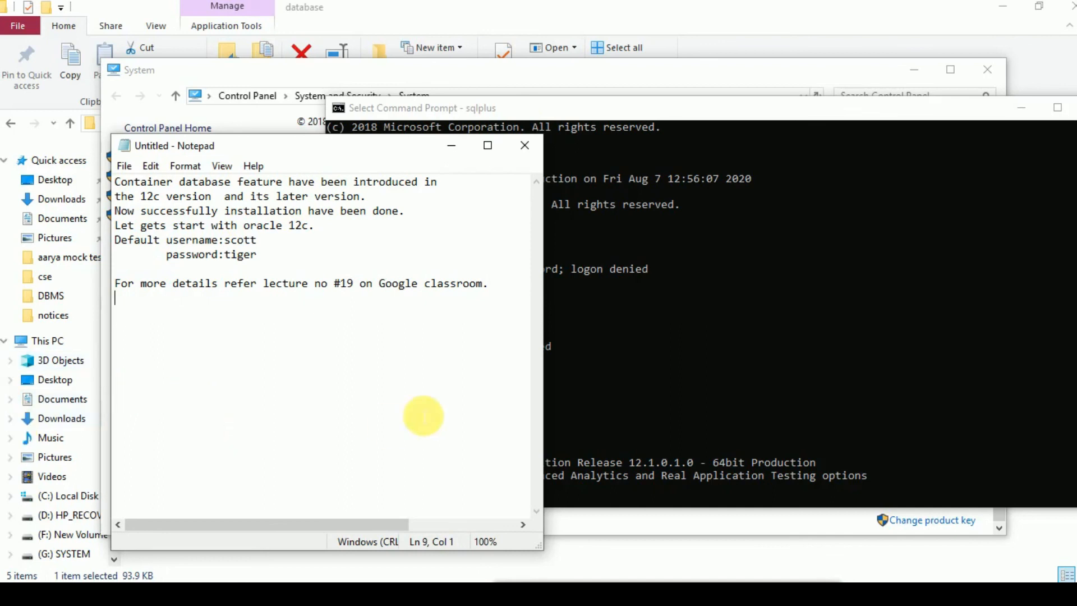
pyautogui.click(695, 250)
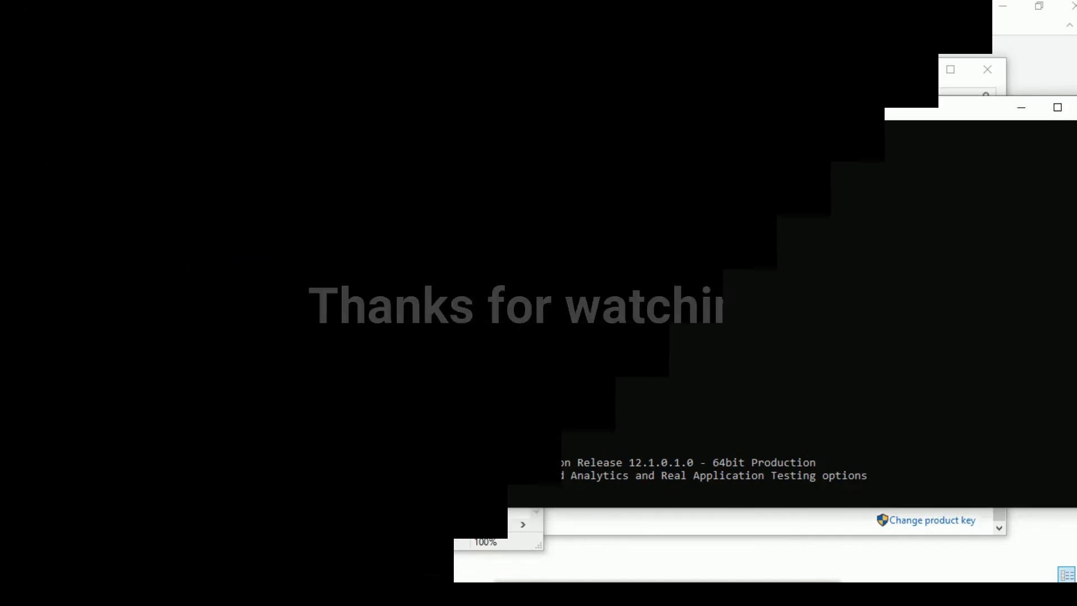